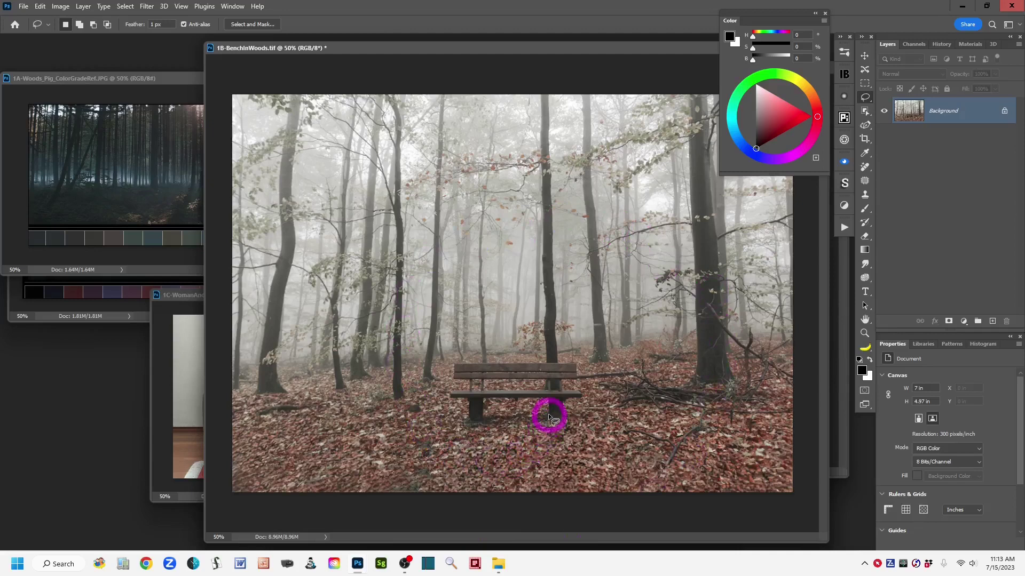
Compare the 1A-Woods_Pig_ColorGradeRef image and its color swatches with the 1B-BenchInWoods photo.
{"action": "left_click", "coordinate": [174, 80]}
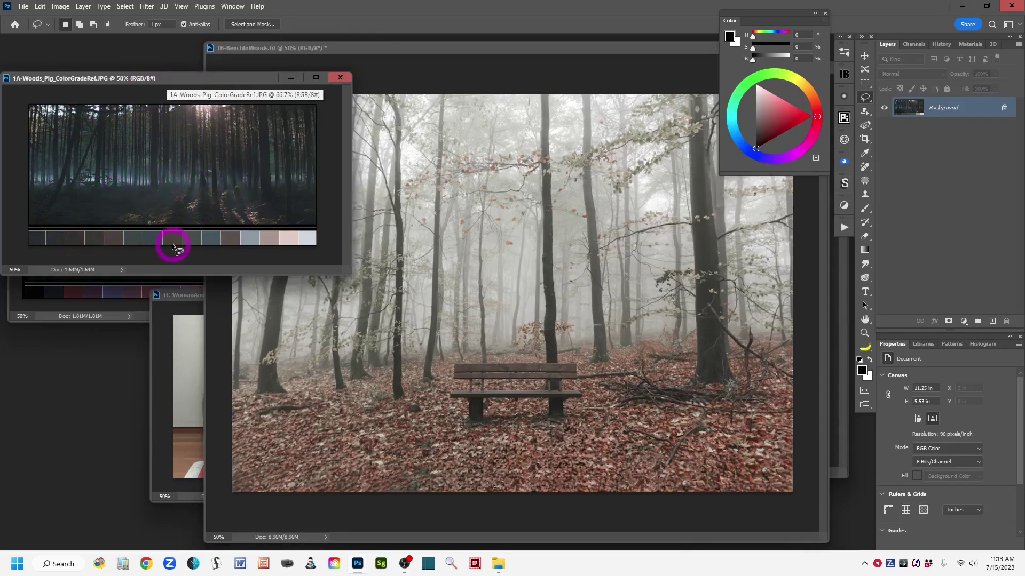
{"action": "left_click", "coordinate": [471, 52]}
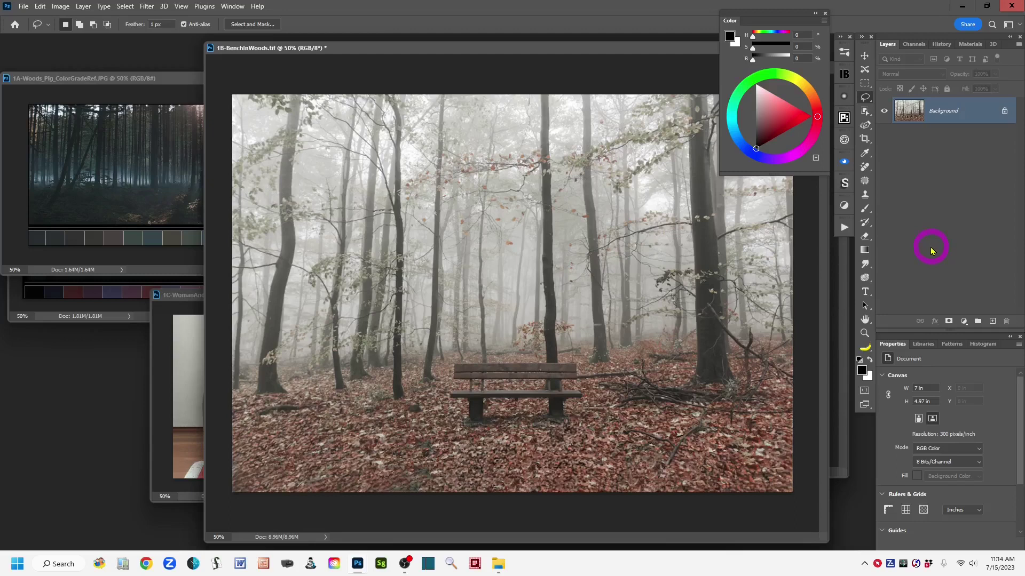
{"action": "left_click", "coordinate": [181, 85]}
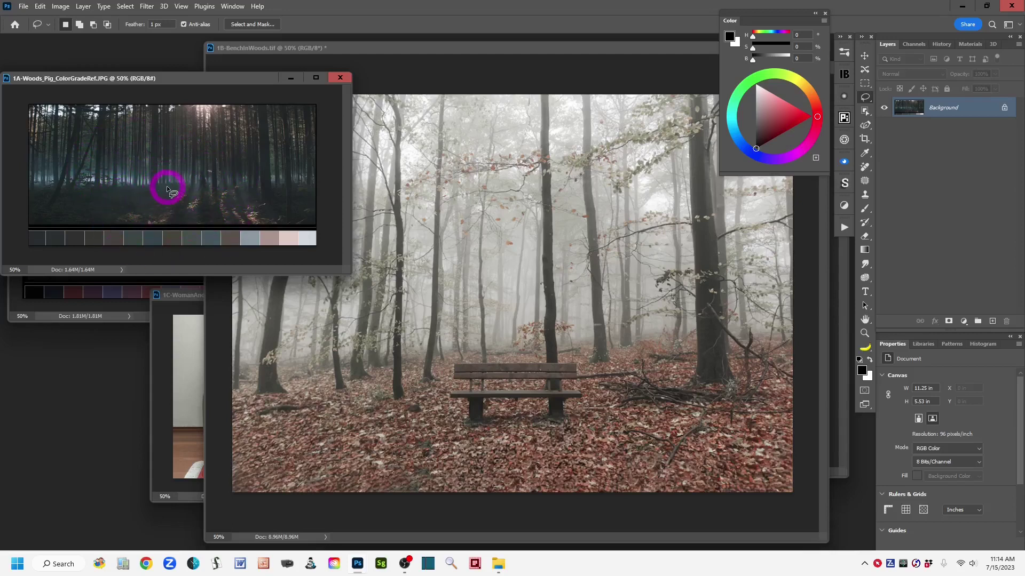
{"action": "left_click", "coordinate": [463, 48]}
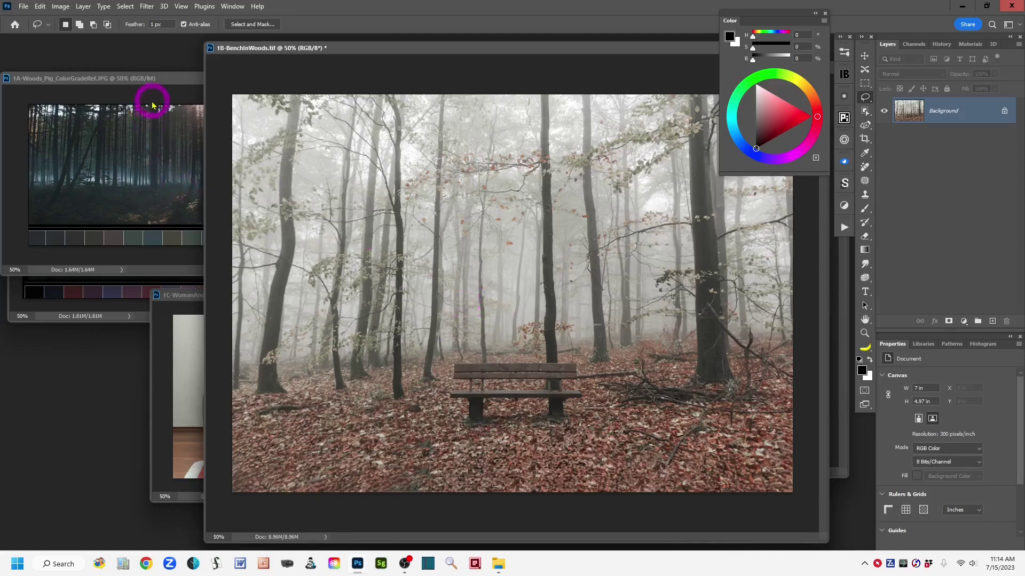
{"action": "left_click", "coordinate": [177, 82]}
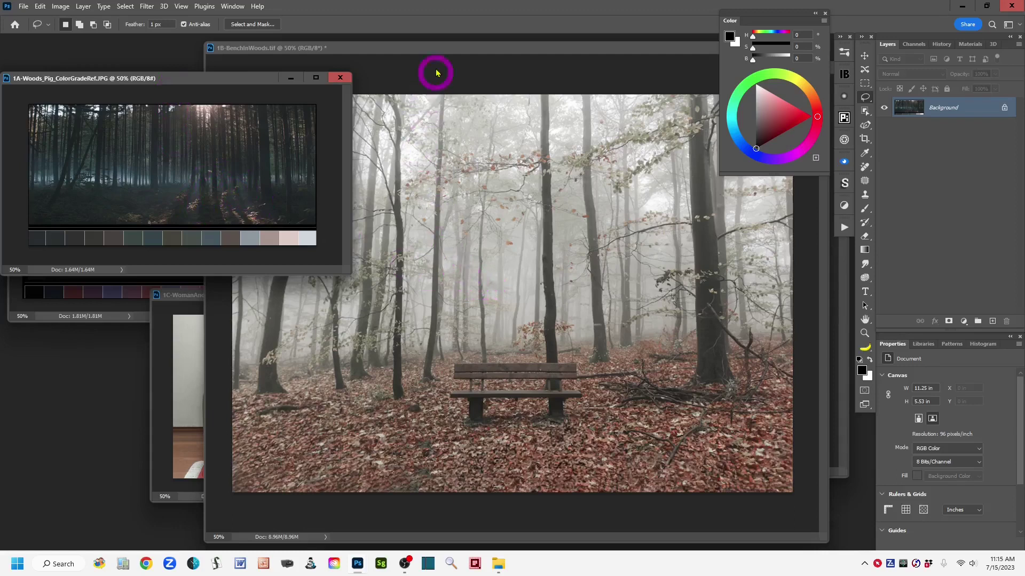
{"action": "left_click", "coordinate": [451, 53]}
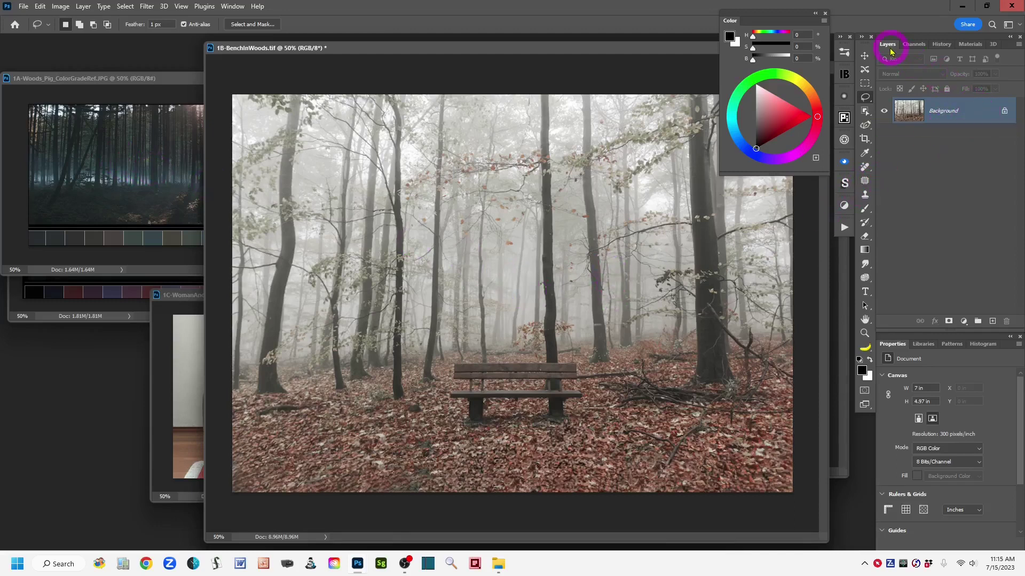
Duplicate the Background layer of the bench photo.
{"action": "left_click_drag", "start_coordinate": [981, 112], "coordinate": [992, 321]}
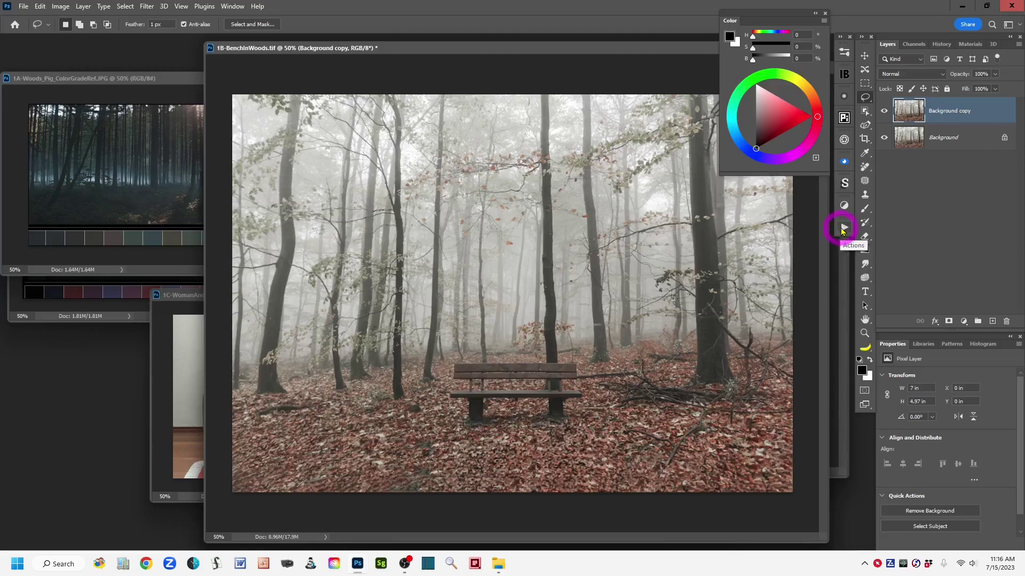
Start recording a new action named Demo Part 1 in the RA - Cinematic Actions set, with no function key or color.
{"action": "left_click", "coordinate": [844, 229]}
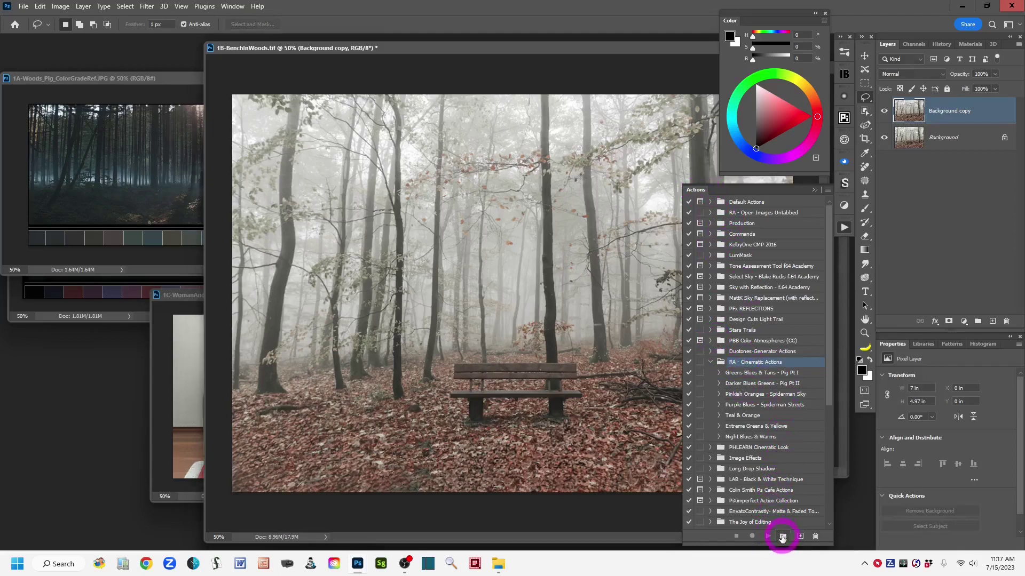
{"action": "left_click", "coordinate": [783, 536]}
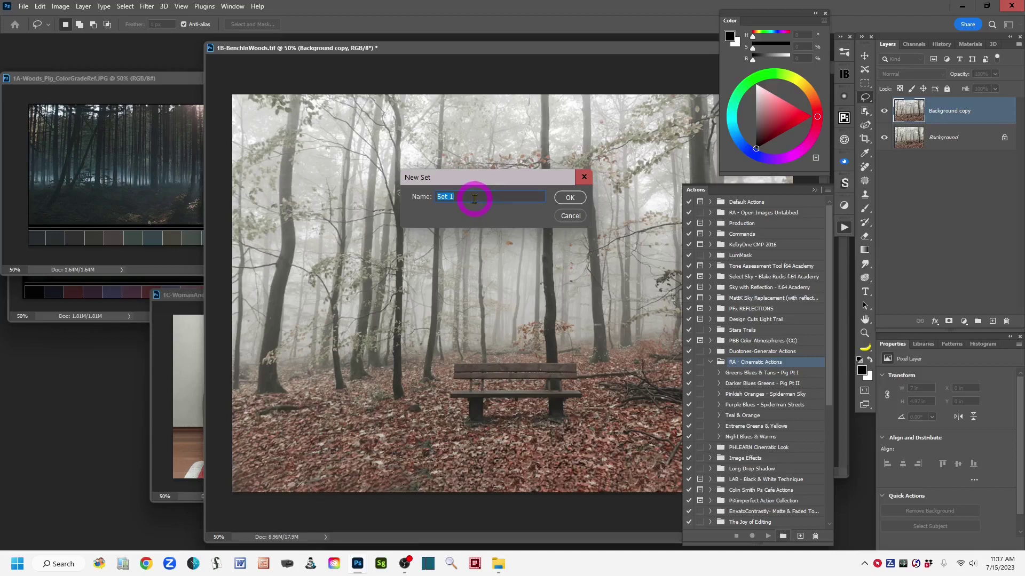
{"action": "left_click", "coordinate": [569, 218]}
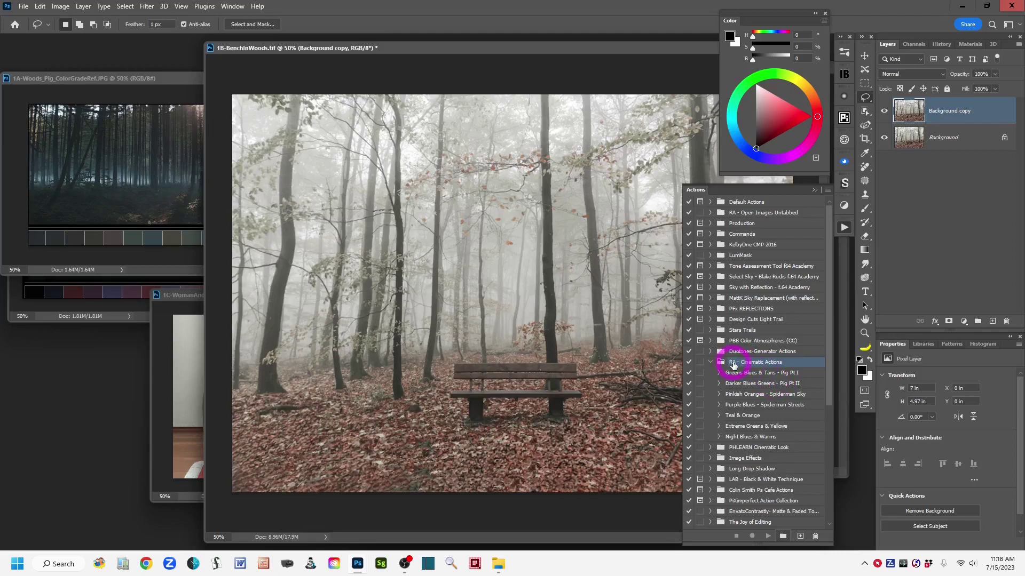
{"action": "left_click", "coordinate": [800, 537]}
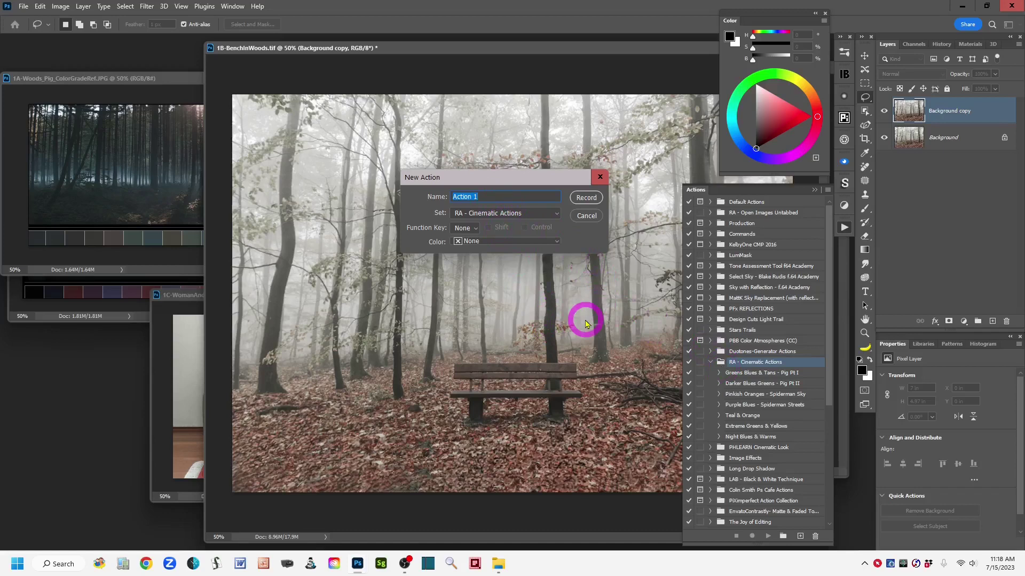
{"action": "type", "text": "Pig Part"}
{"action": "double_click", "coordinate": [461, 197]}
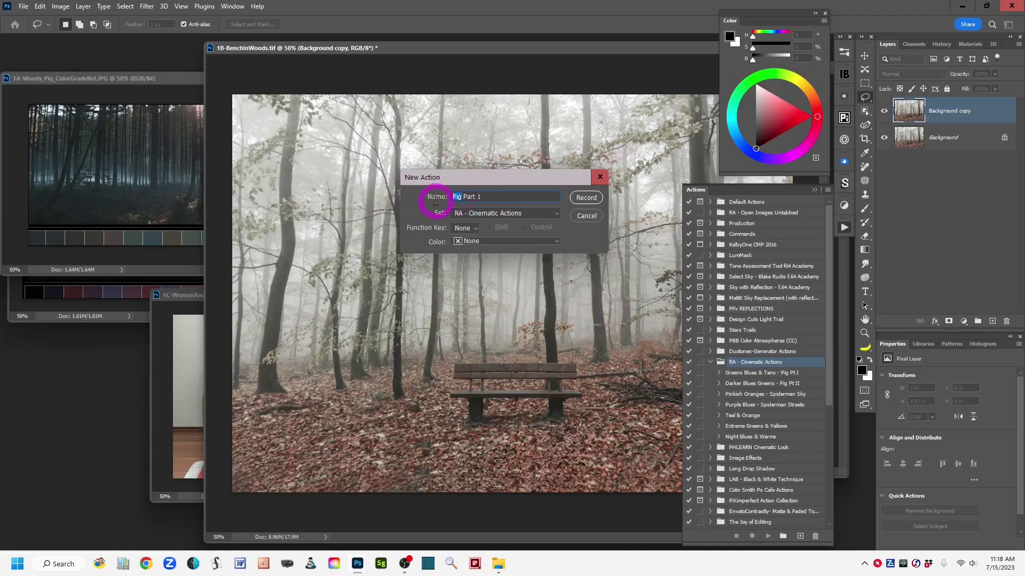
{"action": "type", "text": "Demo"}
{"action": "left_click", "coordinate": [476, 230]}
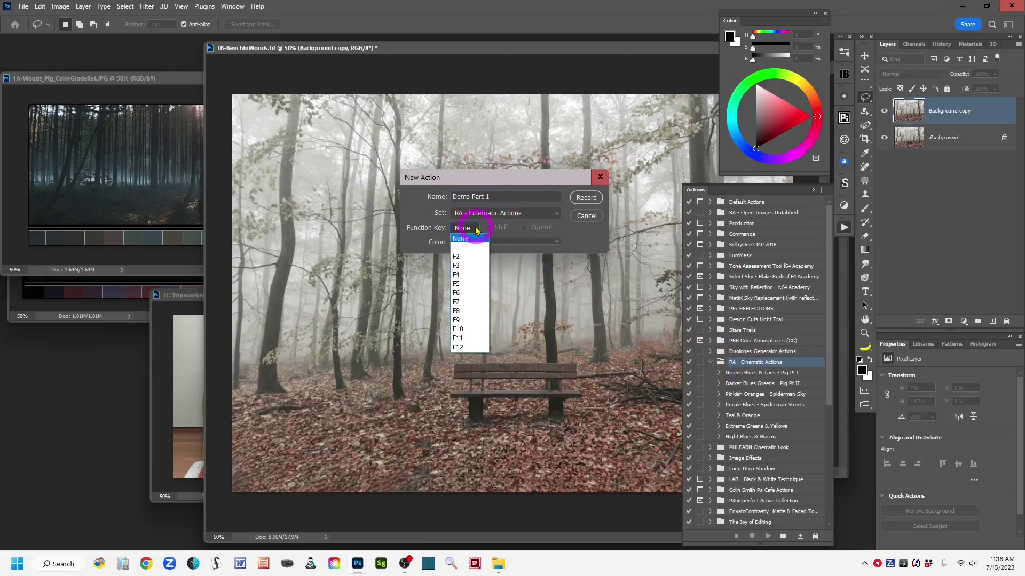
{"action": "left_click", "coordinate": [476, 230]}
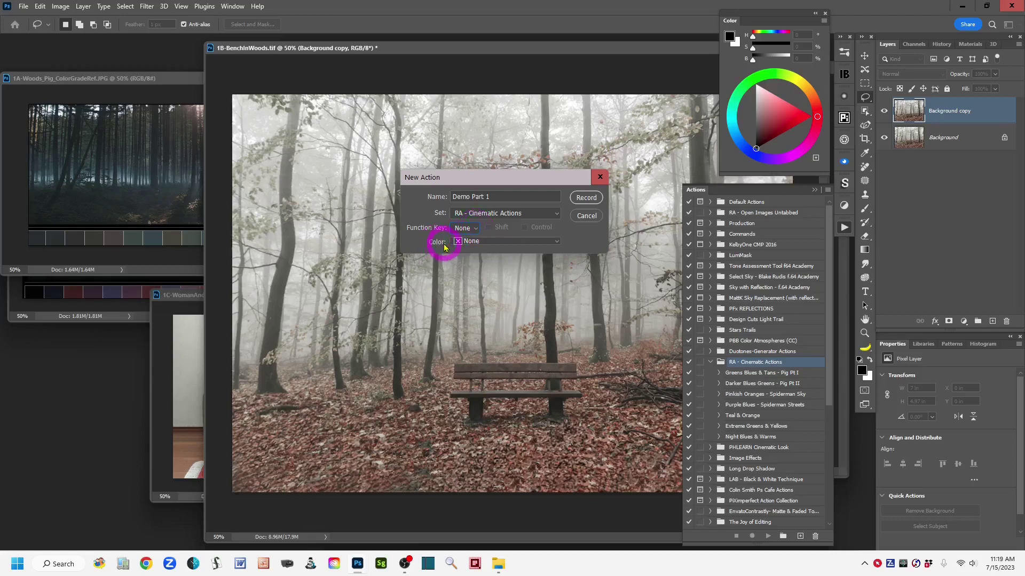
{"action": "left_click", "coordinate": [555, 243]}
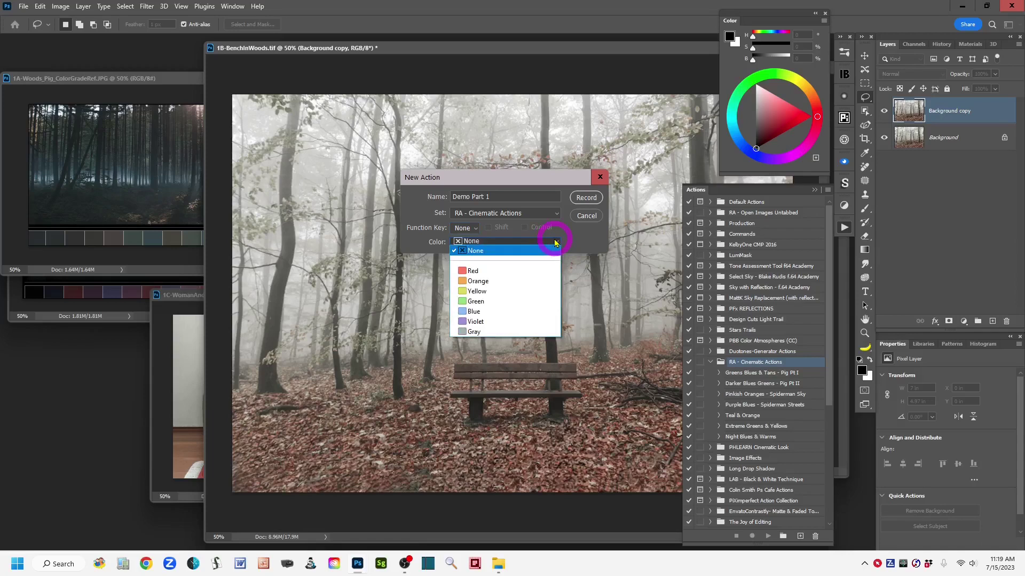
{"action": "left_click", "coordinate": [555, 243]}
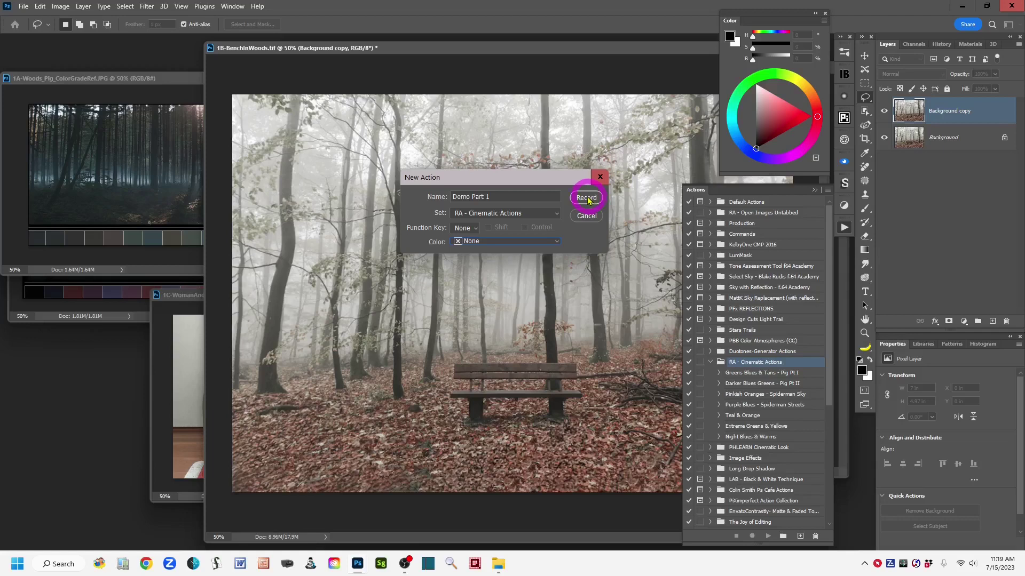
{"action": "left_click", "coordinate": [587, 198]}
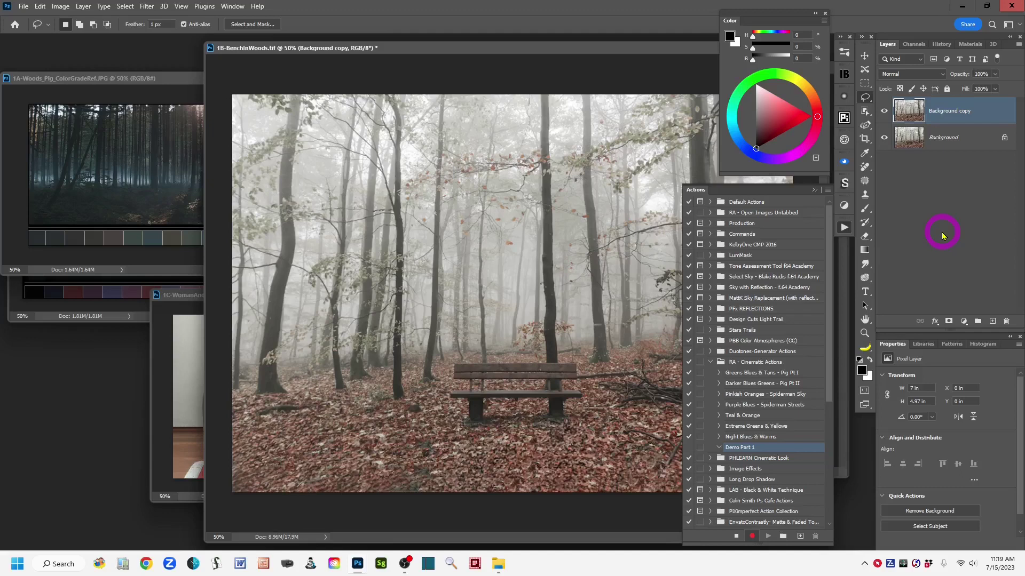
Add a Selective Color adjustment layer above the background copy and make its adjustment active instead of its mask.
{"action": "left_click", "coordinate": [964, 323]}
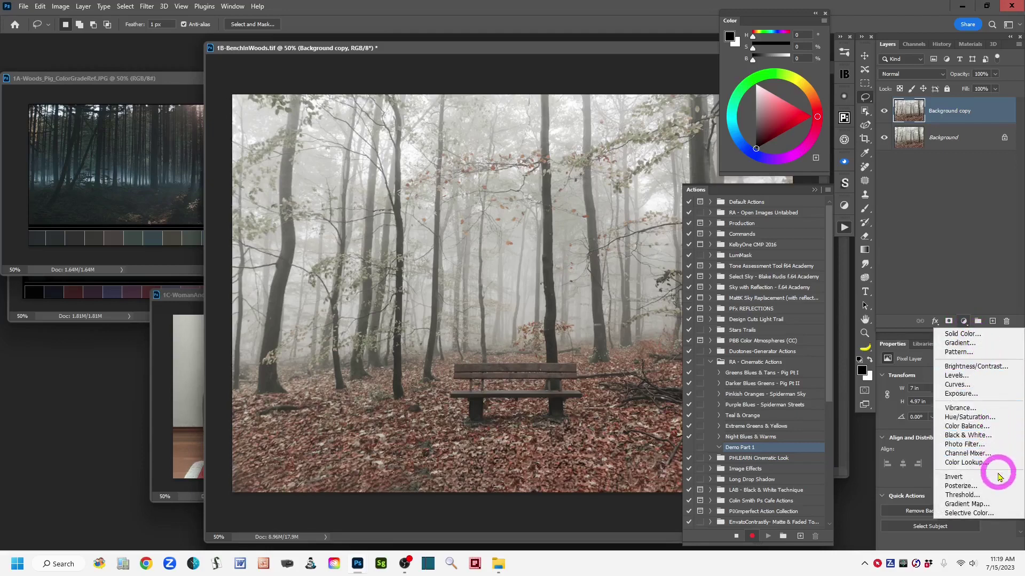
{"action": "left_click", "coordinate": [1006, 514]}
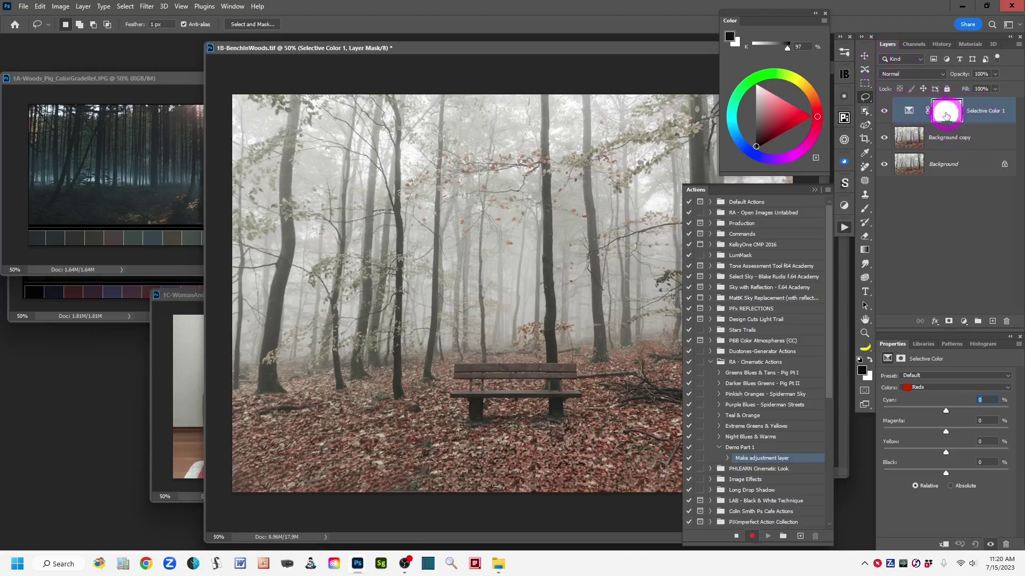
{"action": "left_click", "coordinate": [908, 111]}
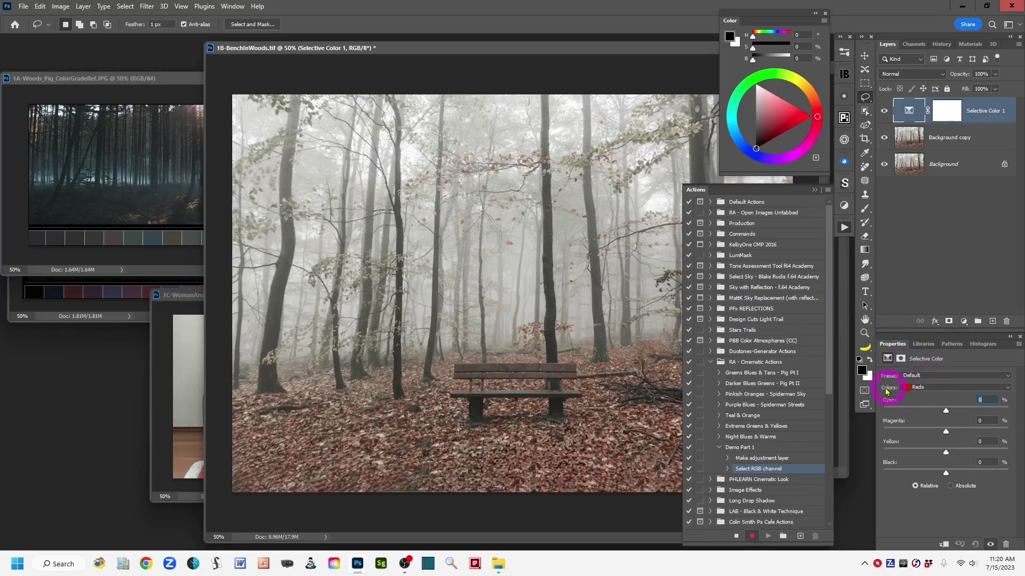
{"action": "left_click", "coordinate": [1009, 388]}
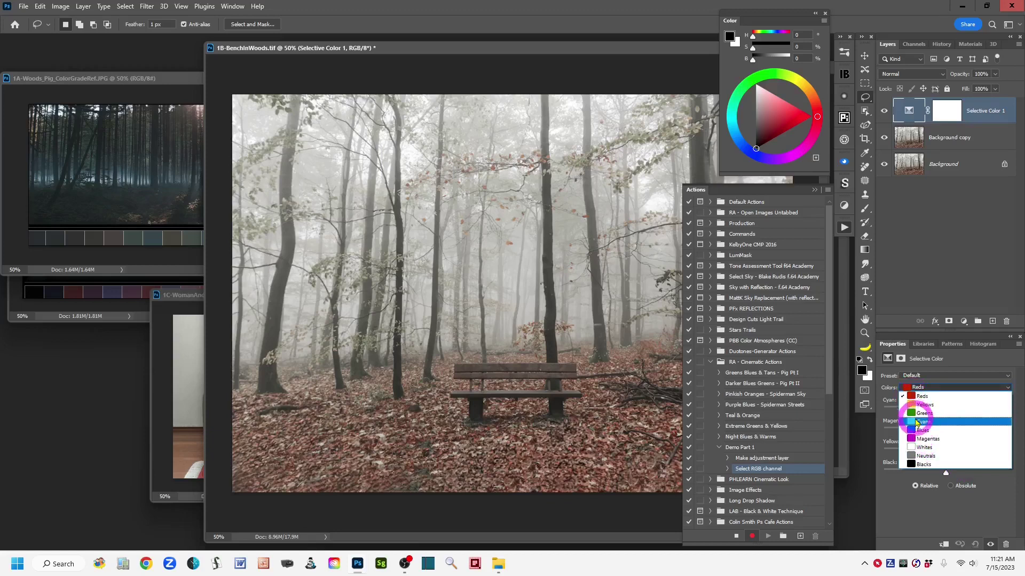
{"action": "left_click", "coordinate": [929, 522]}
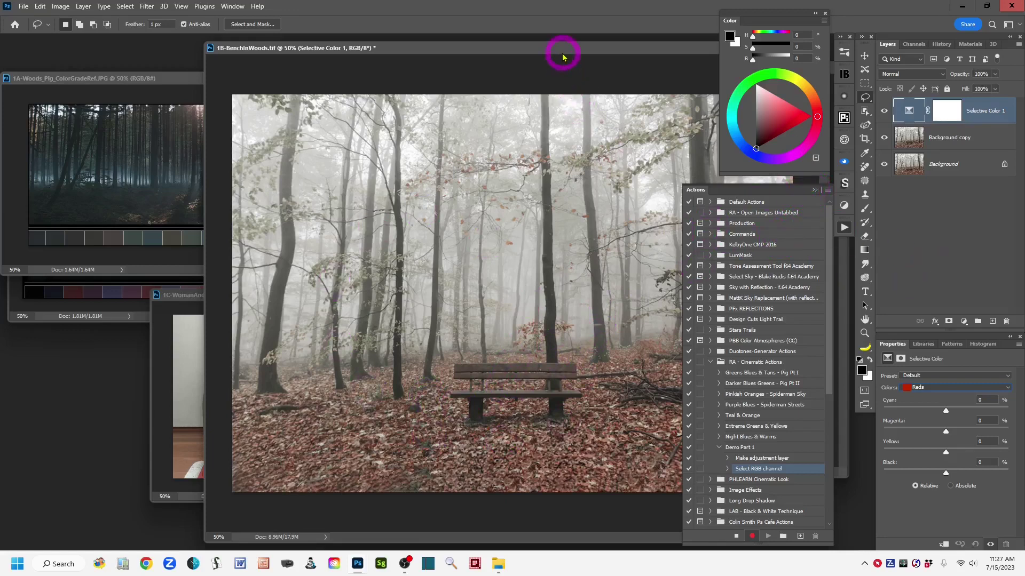
Adjust the Whites in the Selective Color layer to Cyan -4, Yellow +4 and Black -13.
{"action": "left_click_drag", "start_coordinate": [565, 52], "coordinate": [544, 58]}
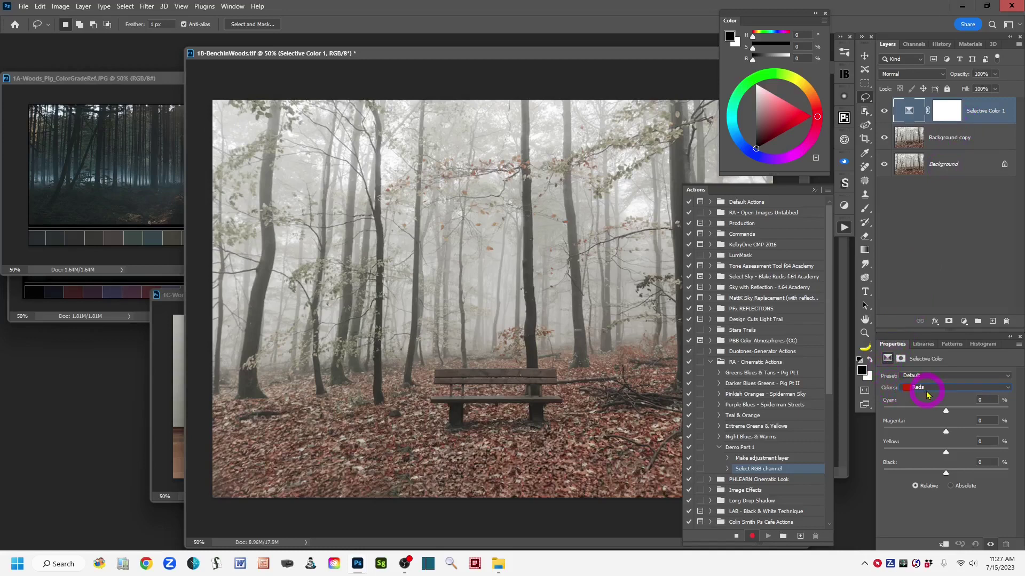
{"action": "left_click", "coordinate": [1007, 390]}
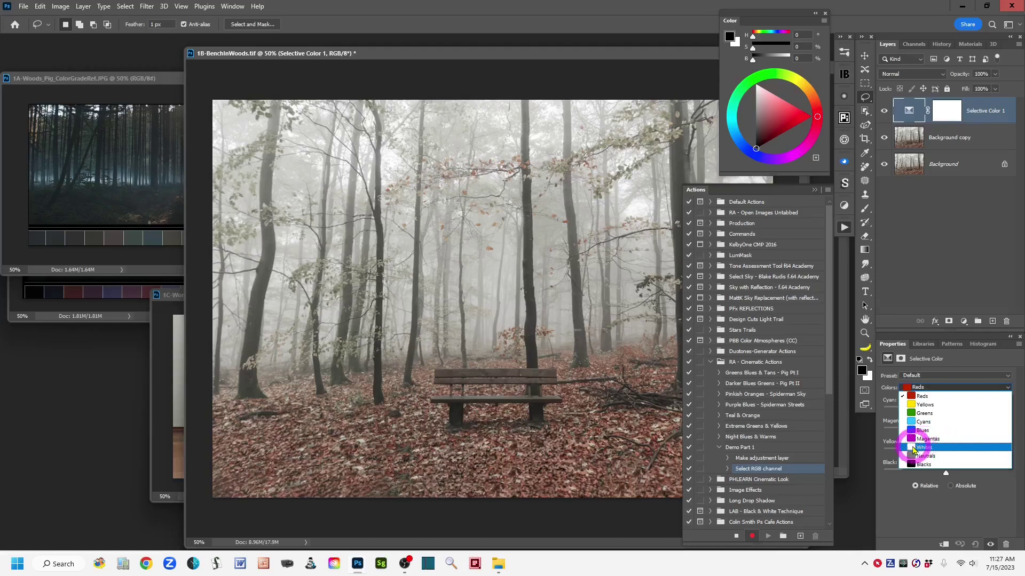
{"action": "left_click", "coordinate": [913, 449]}
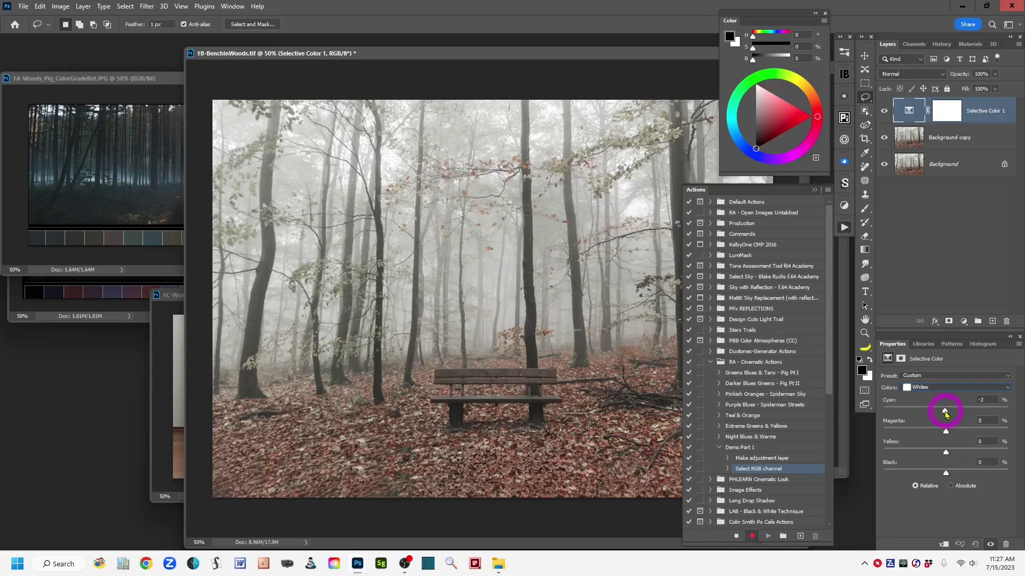
{"action": "left_click_drag", "start_coordinate": [944, 414], "coordinate": [944, 414]}
{"action": "left_click", "coordinate": [986, 399]}
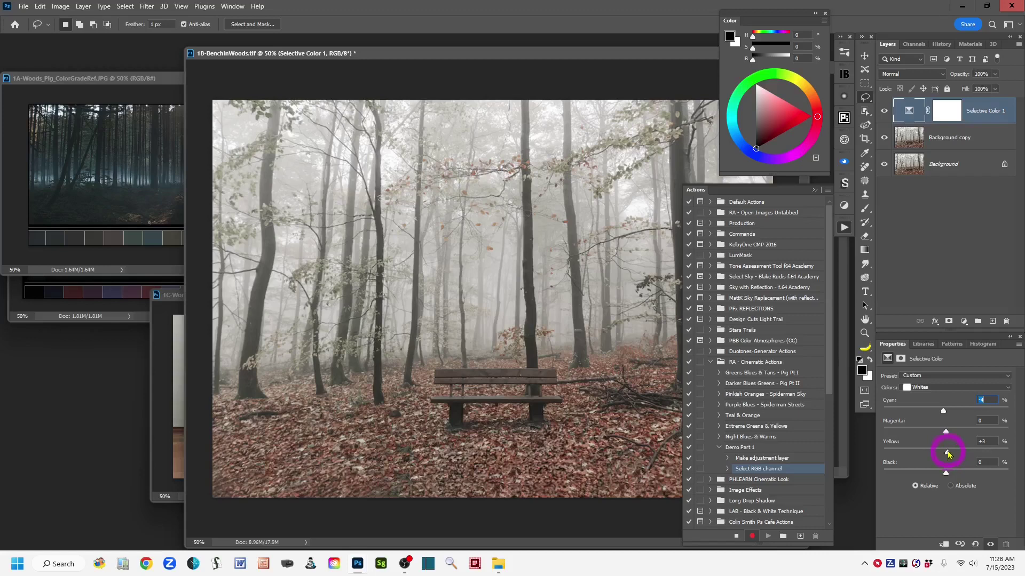
{"action": "left_click_drag", "start_coordinate": [947, 453], "coordinate": [949, 455]}
{"action": "left_click", "coordinate": [992, 442]}
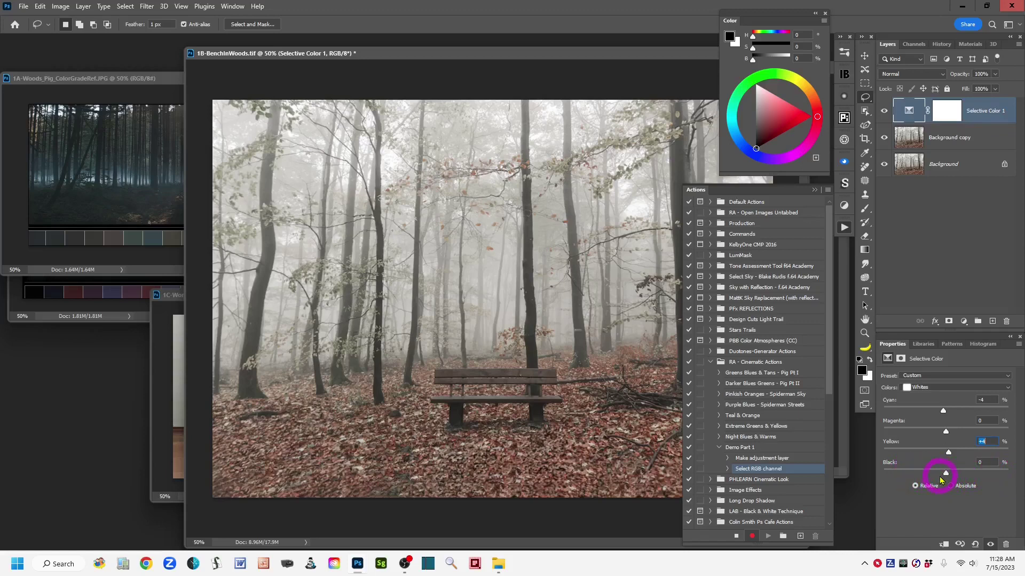
{"action": "left_click_drag", "start_coordinate": [946, 475], "coordinate": [940, 475]}
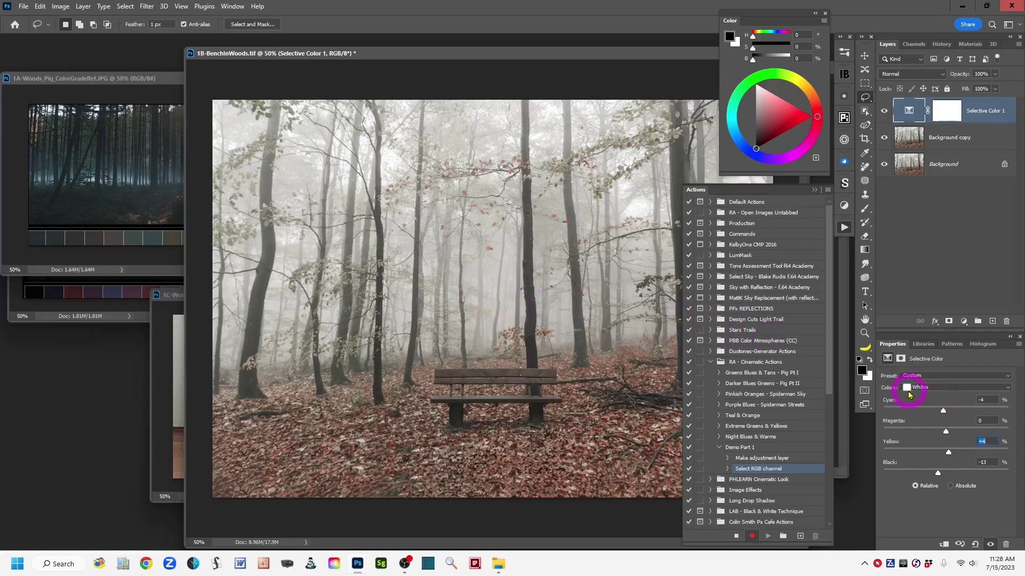
Adjust the Neutrals in the Selective Color layer to Cyan -1, Magenta -1, Yellow +8 and Black +5.
{"action": "left_click", "coordinate": [1007, 390]}
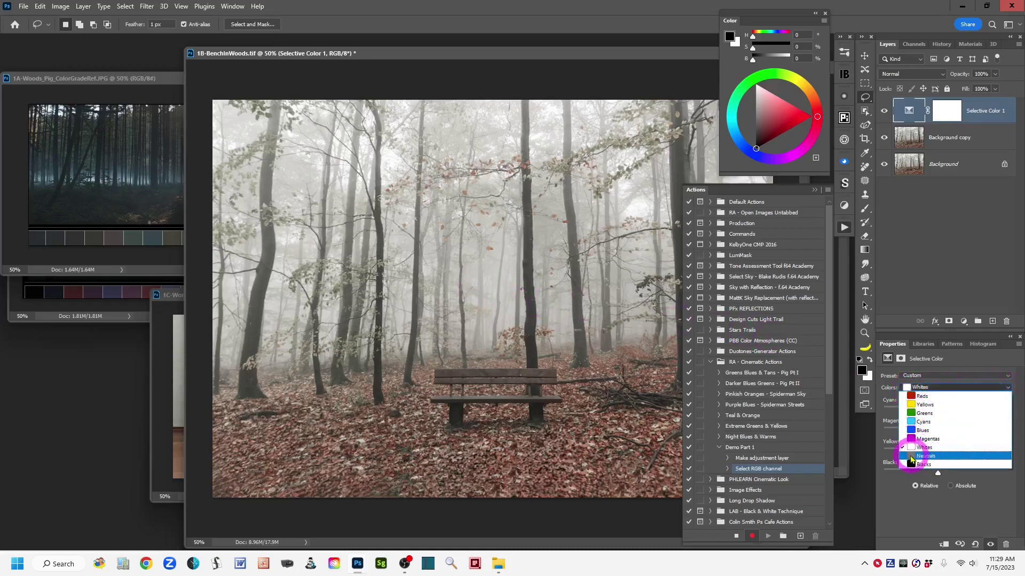
{"action": "left_click", "coordinate": [911, 457]}
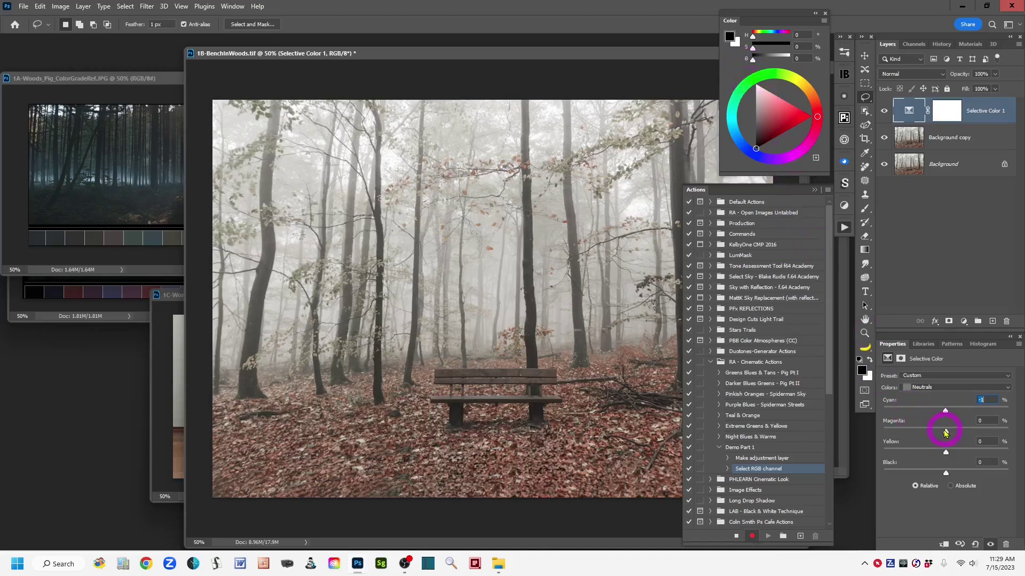
{"action": "left_click_drag", "start_coordinate": [947, 433], "coordinate": [946, 434]}
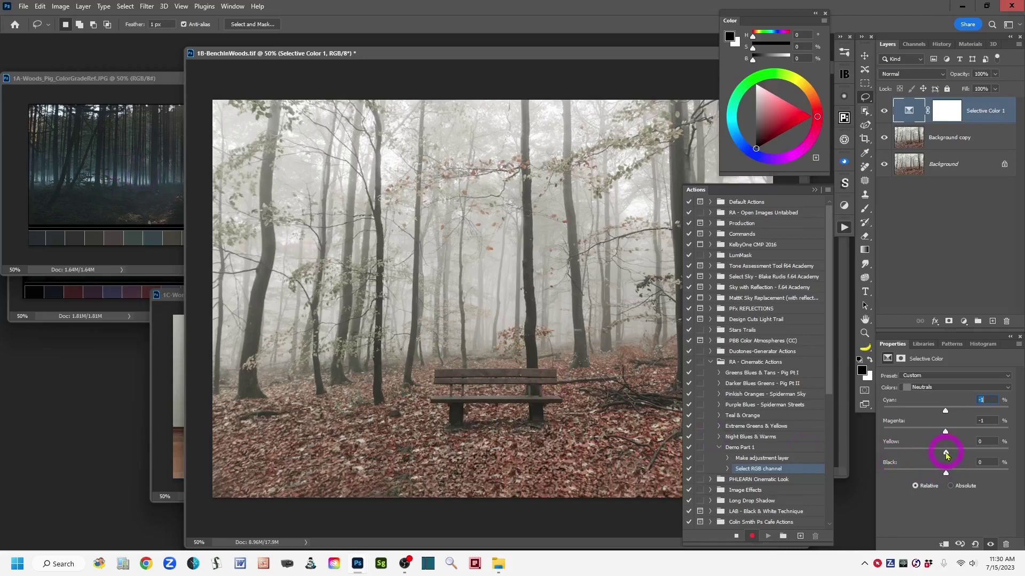
{"action": "left_click_drag", "start_coordinate": [948, 456], "coordinate": [952, 458]}
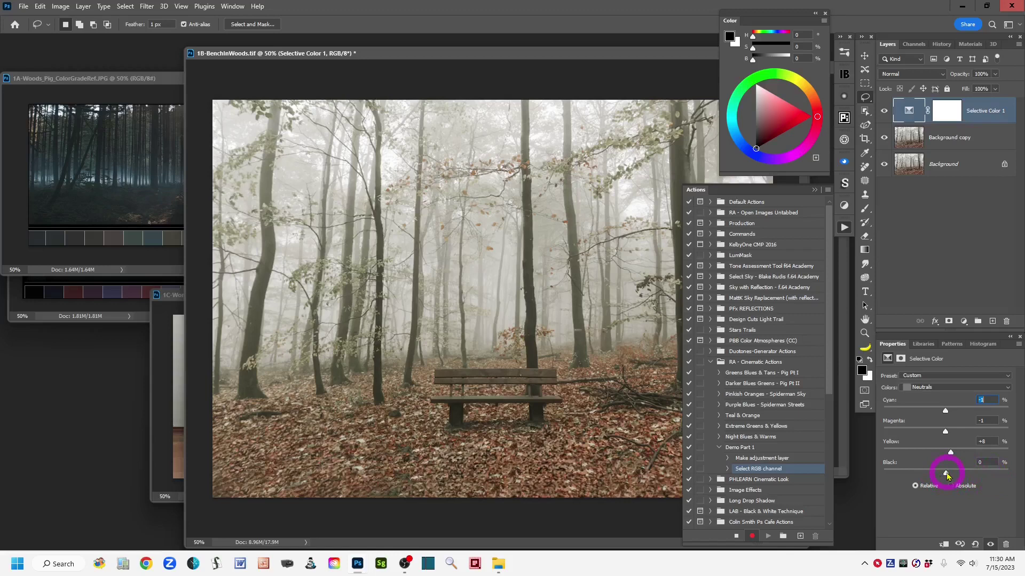
{"action": "left_click_drag", "start_coordinate": [946, 473], "coordinate": [950, 476]}
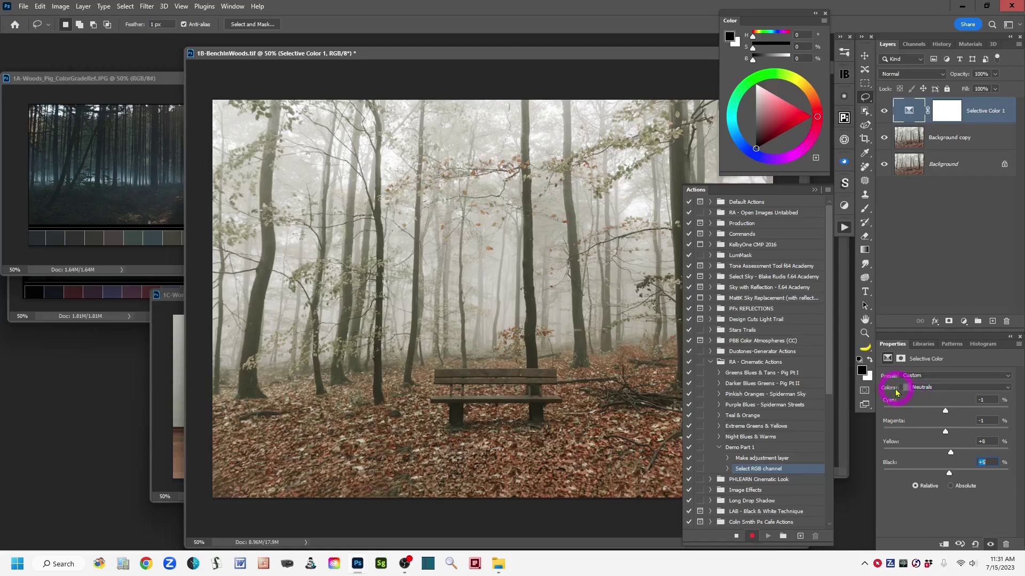
Adjust the Blacks in the Selective Color layer to Cyan +11, Magenta -15, Yellow -19 and Black +12, using the Absolute method.
{"action": "left_click", "coordinate": [1007, 390]}
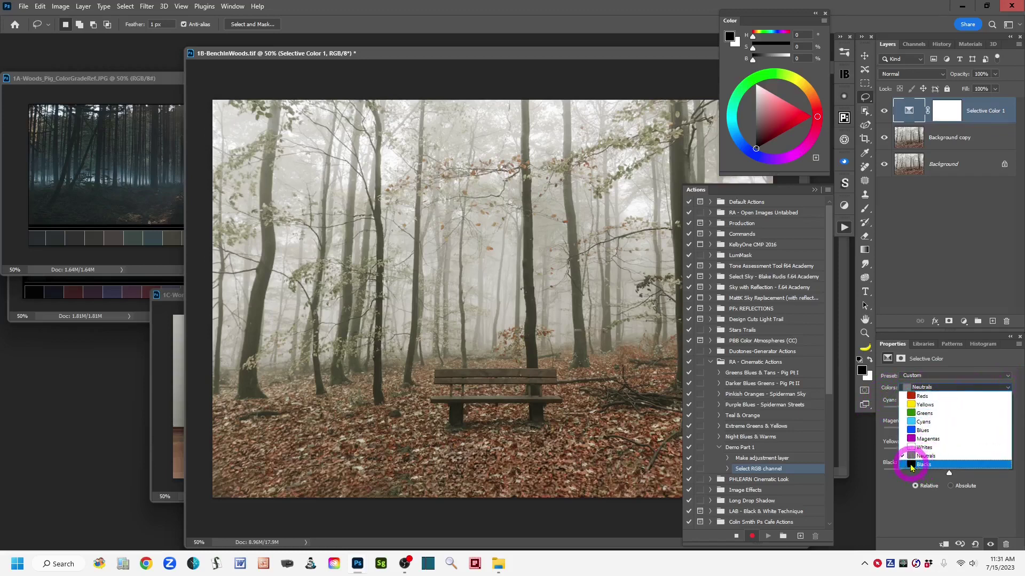
{"action": "left_click", "coordinate": [911, 465]}
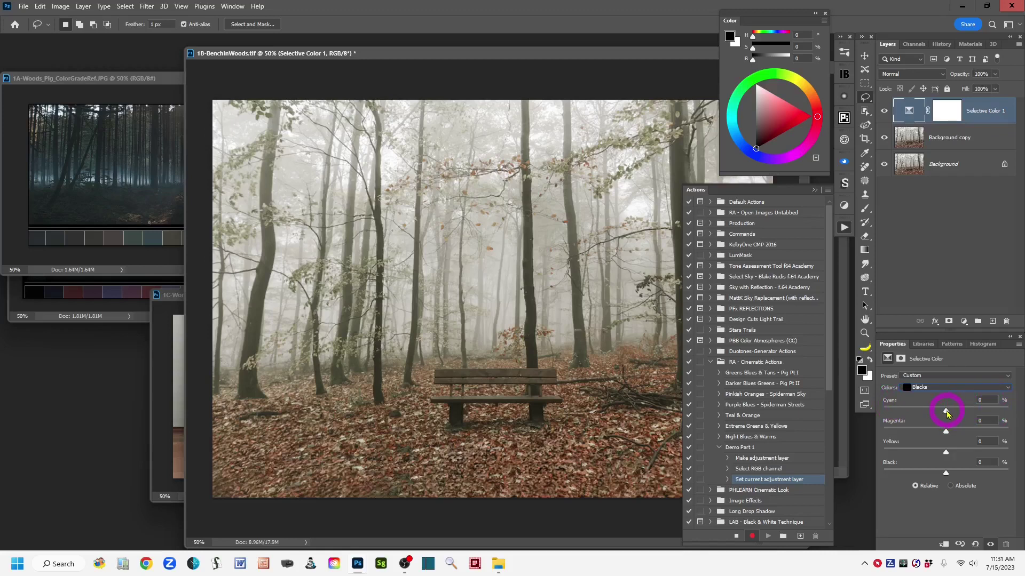
{"action": "left_click_drag", "start_coordinate": [947, 414], "coordinate": [956, 417]}
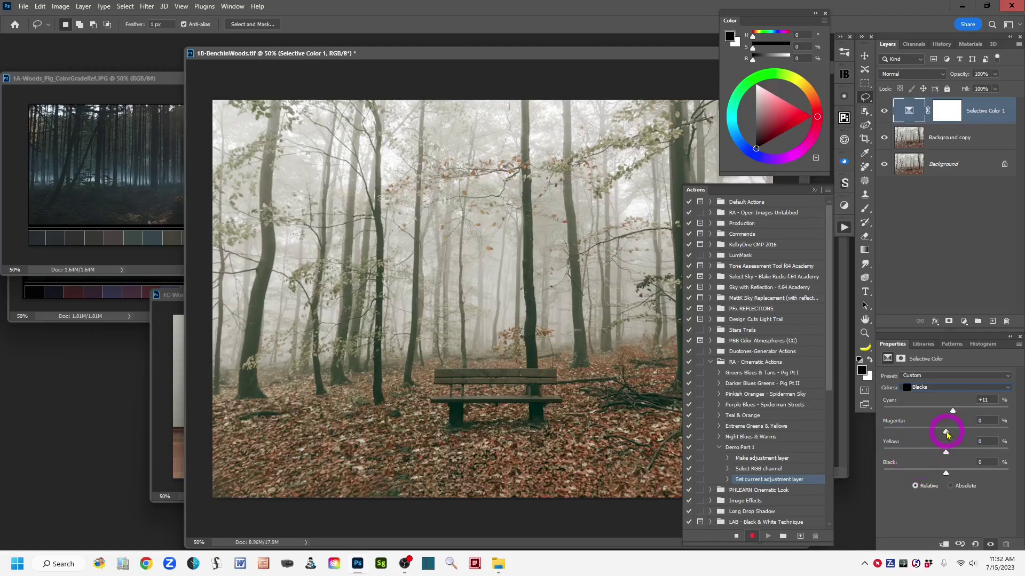
{"action": "left_click_drag", "start_coordinate": [945, 434], "coordinate": [939, 436]}
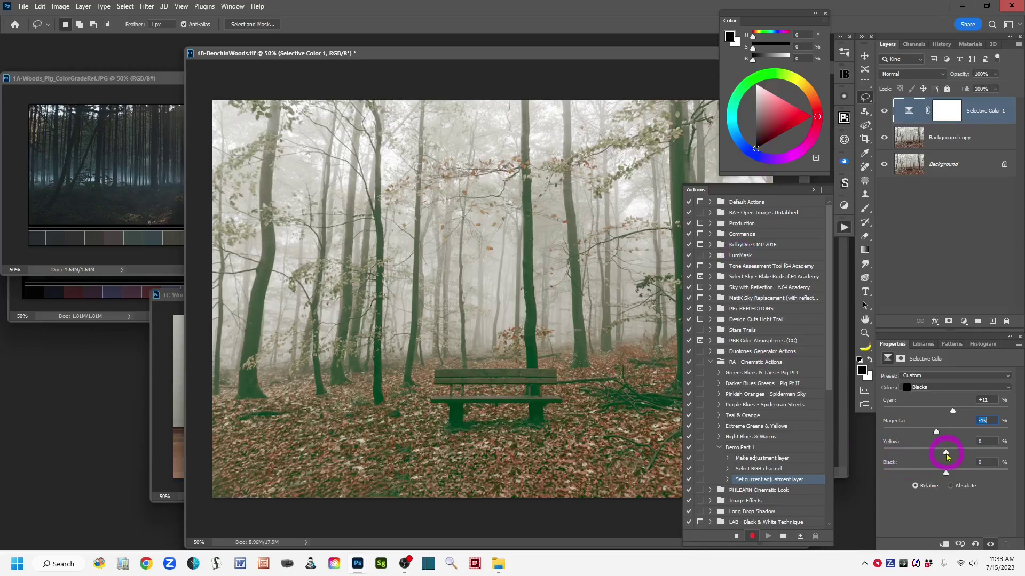
{"action": "left_click_drag", "start_coordinate": [943, 454], "coordinate": [937, 454]}
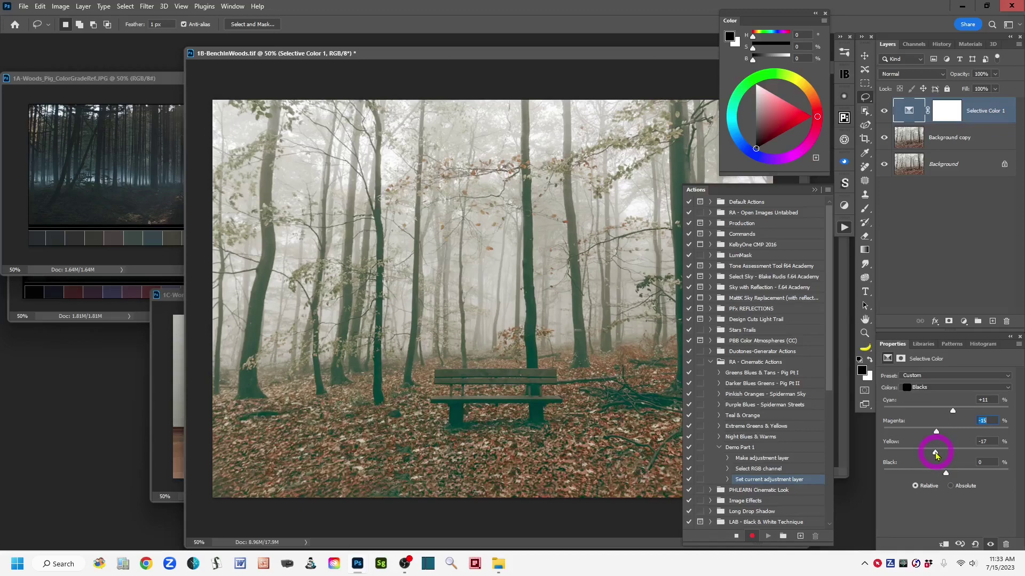
{"action": "left_click_drag", "start_coordinate": [936, 454], "coordinate": [934, 454]}
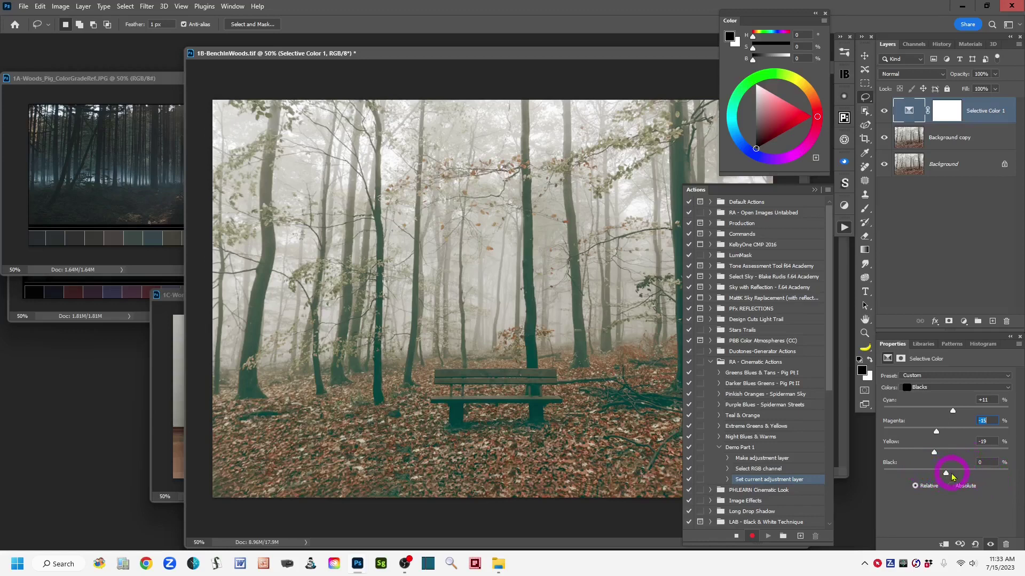
{"action": "left_click_drag", "start_coordinate": [948, 475], "coordinate": [952, 475]}
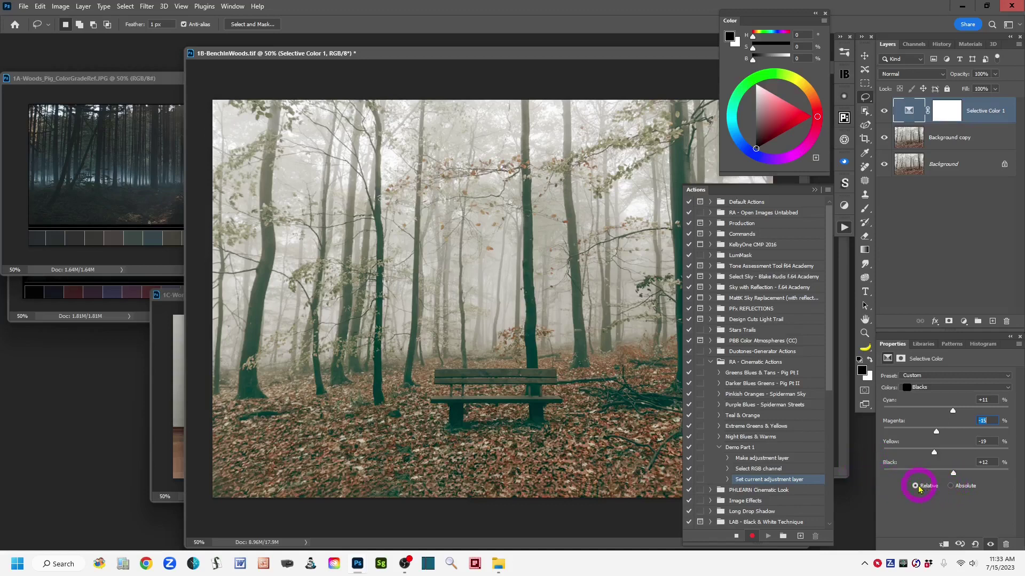
{"action": "left_click", "coordinate": [951, 487]}
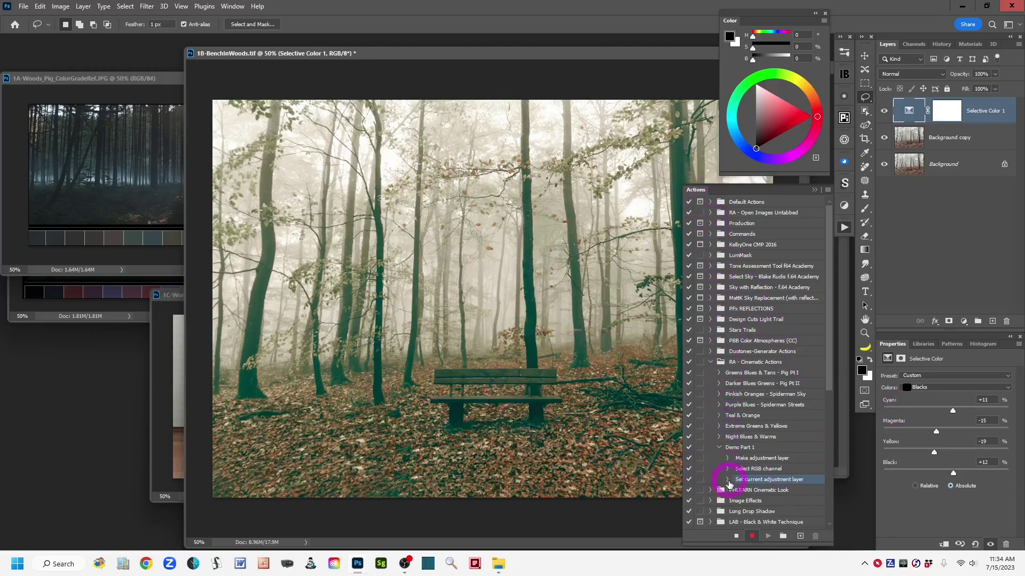
Stop recording the Demo Part 1 action, fold up its recorded commands and collapse the Actions list.
{"action": "left_click", "coordinate": [735, 537]}
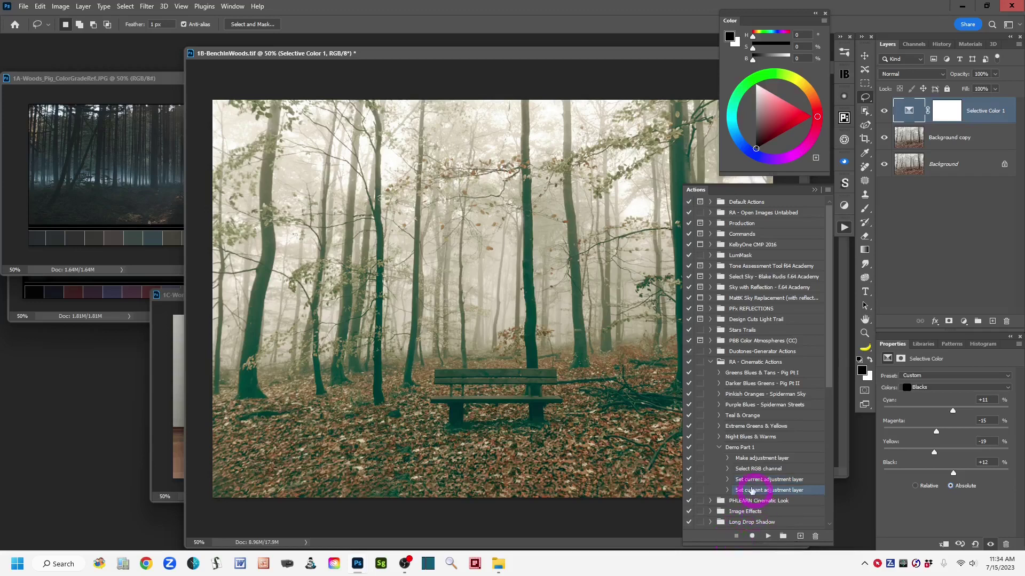
{"action": "left_click", "coordinate": [719, 448]}
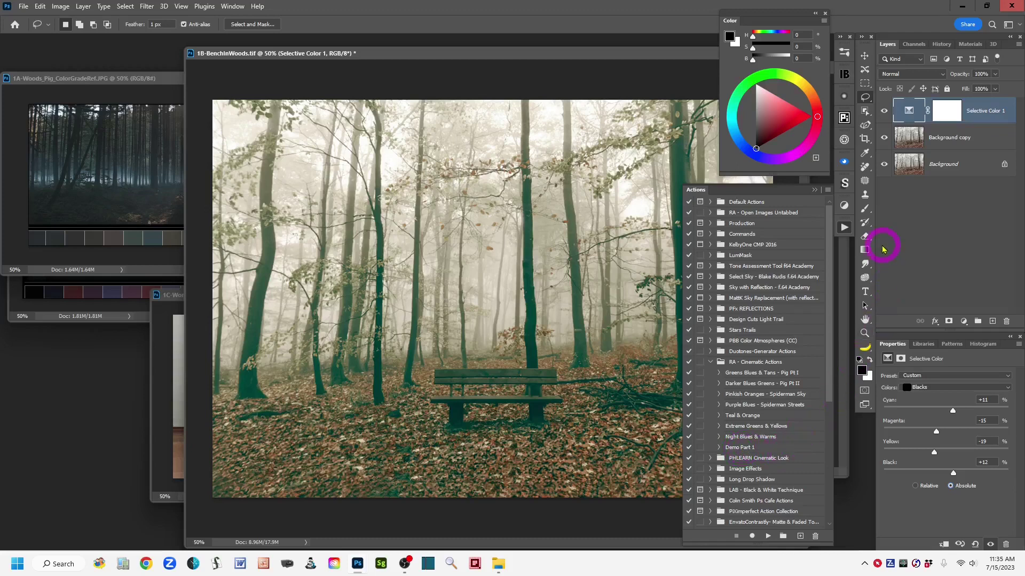
{"action": "left_click", "coordinate": [814, 191]}
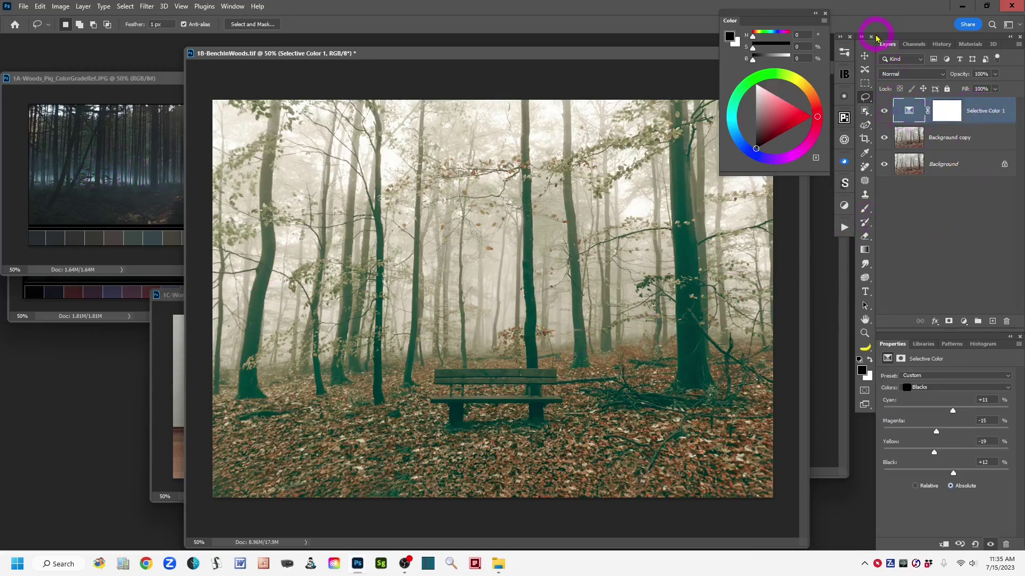
Add a Curves adjustment layer above the Selective Color layer and make its adjustment active instead of its mask.
{"action": "left_click", "coordinate": [964, 323]}
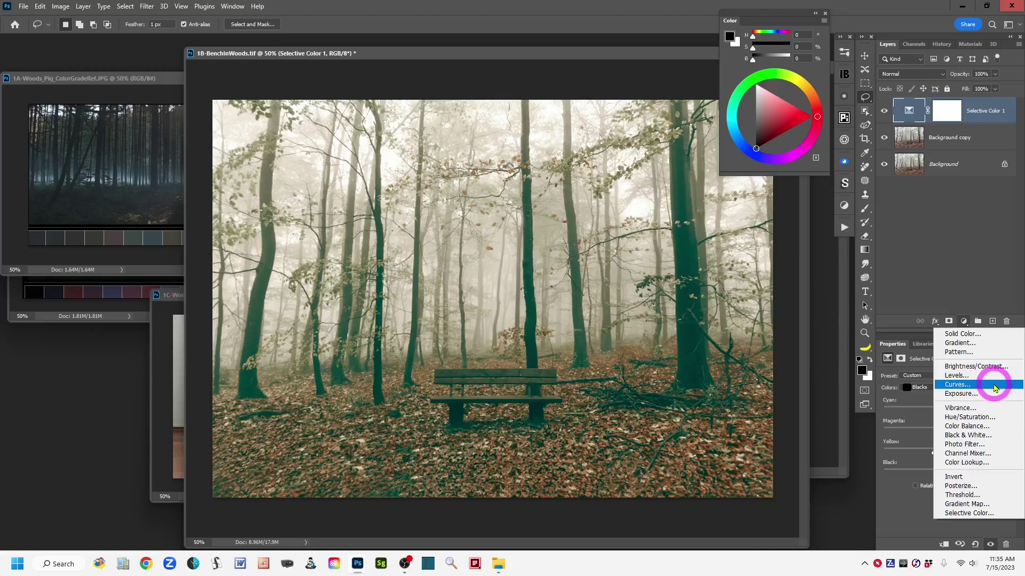
{"action": "left_click", "coordinate": [995, 385]}
{"action": "left_click", "coordinate": [909, 111]}
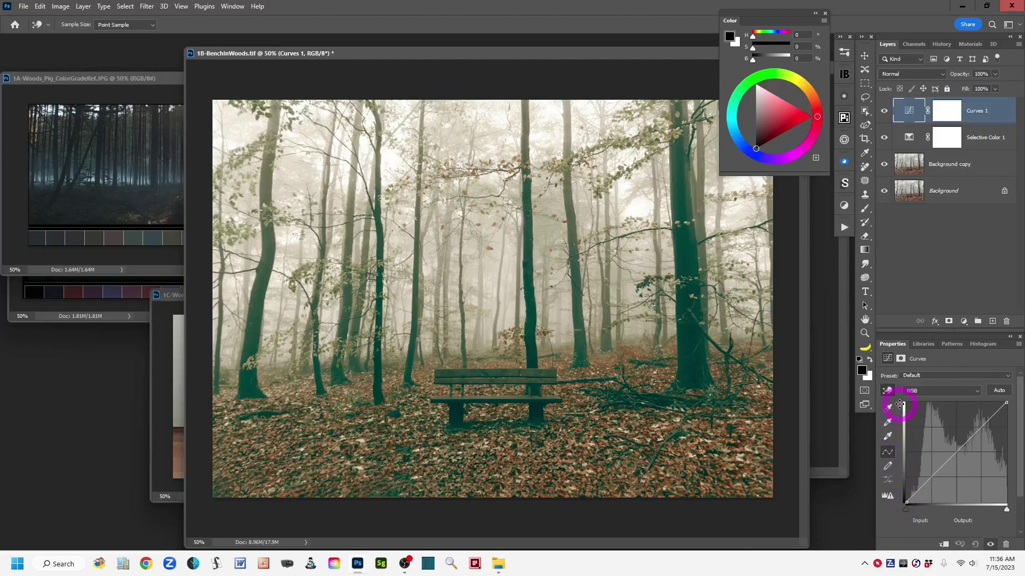
Try lifting the RGB curve's black point to Output 20 and return it to 0.
{"action": "left_click", "coordinate": [907, 503]}
{"action": "mouse_move", "coordinate": [902, 502]}
{"action": "left_mouse_down"}
{"action": "mouse_move", "coordinate": [919, 499]}
{"action": "mouse_move", "coordinate": [909, 500]}
{"action": "mouse_move", "coordinate": [903, 475]}
{"action": "mouse_move", "coordinate": [904, 508]}
{"action": "left_mouse_up"}
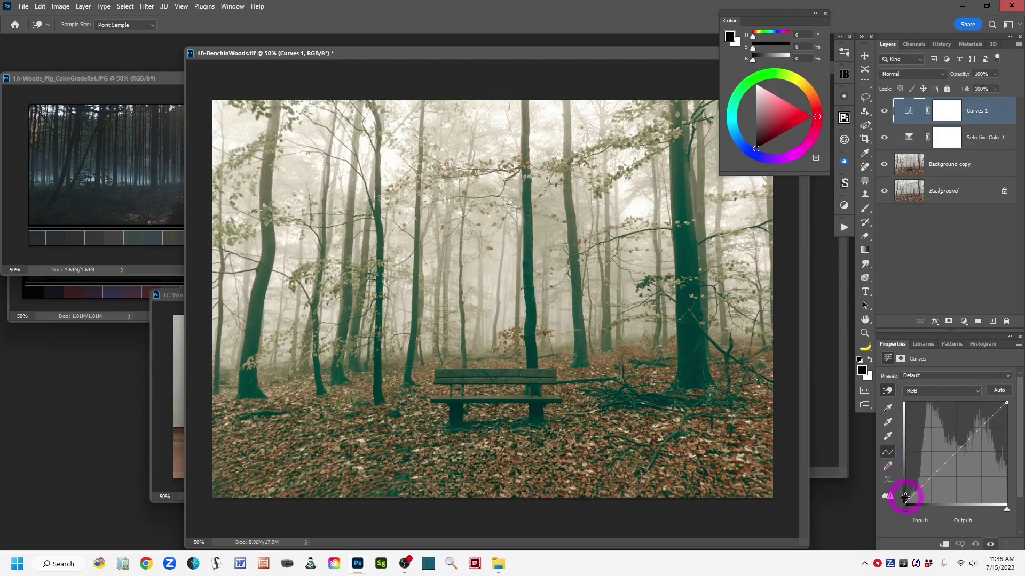
{"action": "mouse_move", "coordinate": [908, 503]}
{"action": "left_mouse_down"}
{"action": "mouse_move", "coordinate": [903, 489]}
{"action": "mouse_move", "coordinate": [897, 499]}
{"action": "left_mouse_up"}
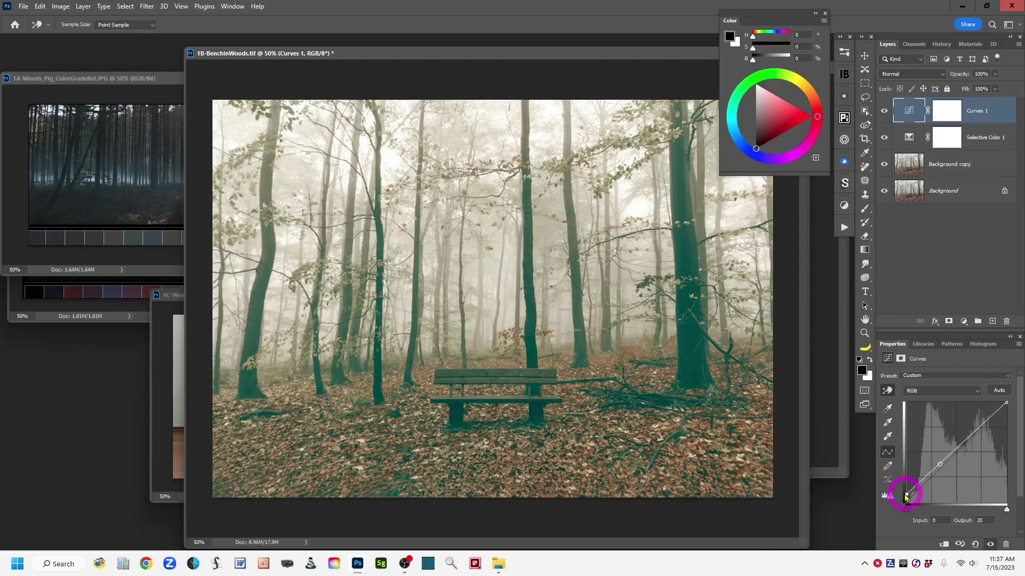
{"action": "left_click", "coordinate": [906, 493]}
{"action": "left_click_drag", "start_coordinate": [906, 493], "coordinate": [906, 502]}
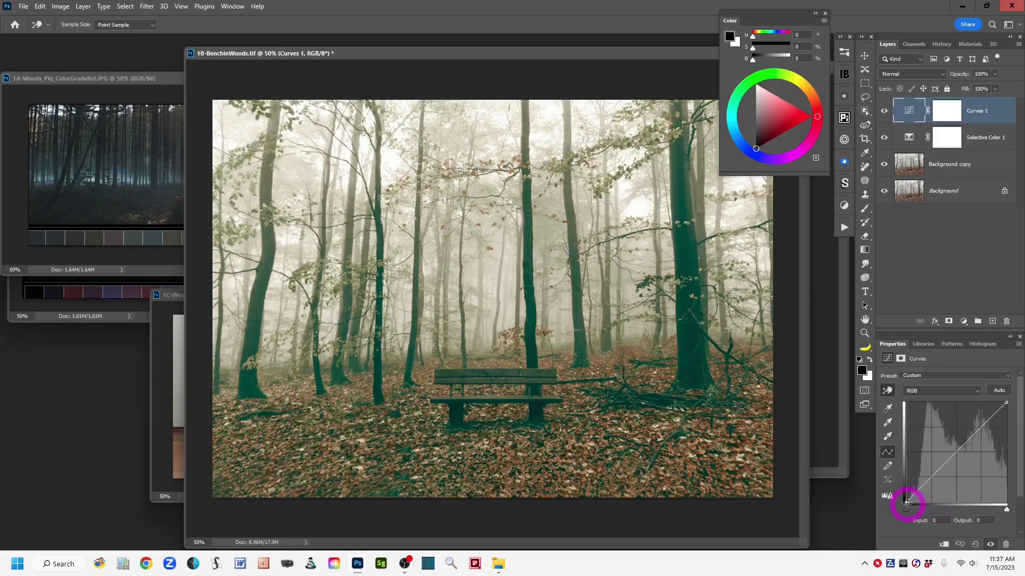
{"action": "left_click_drag", "start_coordinate": [906, 503], "coordinate": [906, 504]}
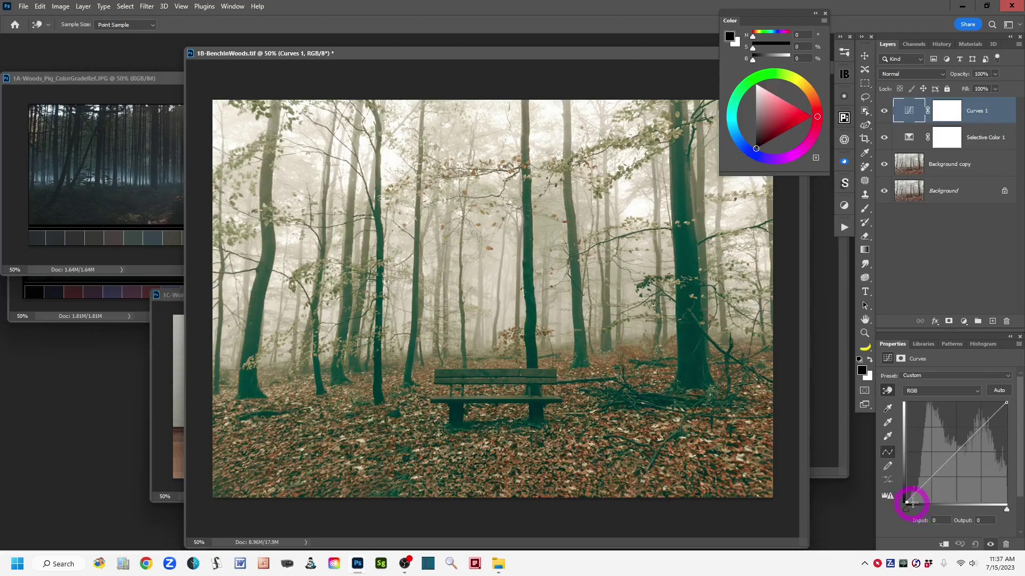
Raise and shift the RGB curve's black point to Input 19, Output 15 for milky, crushed shadows.
{"action": "left_click_drag", "start_coordinate": [906, 502], "coordinate": [904, 500]}
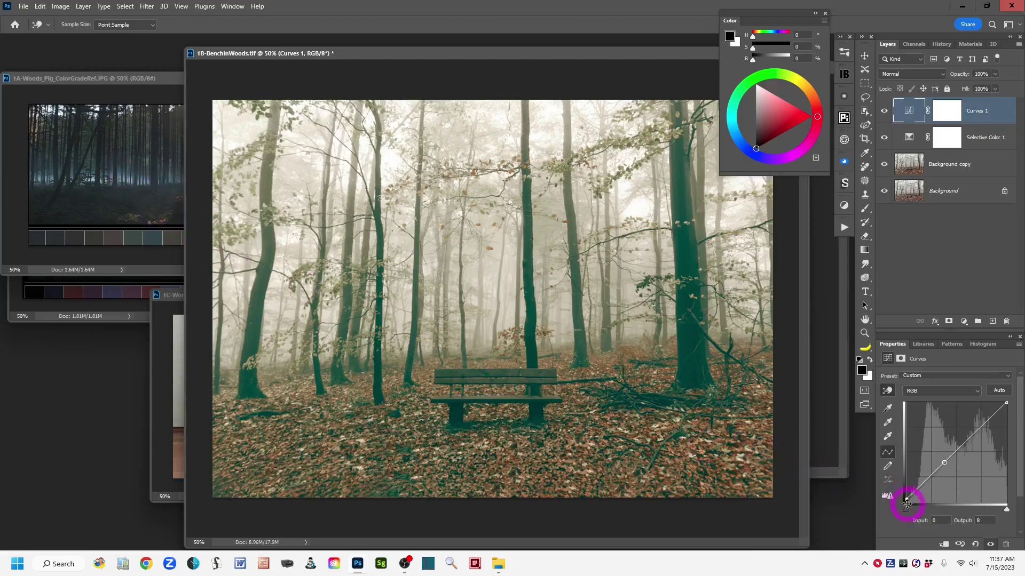
{"action": "left_click_drag", "start_coordinate": [905, 499], "coordinate": [913, 497]}
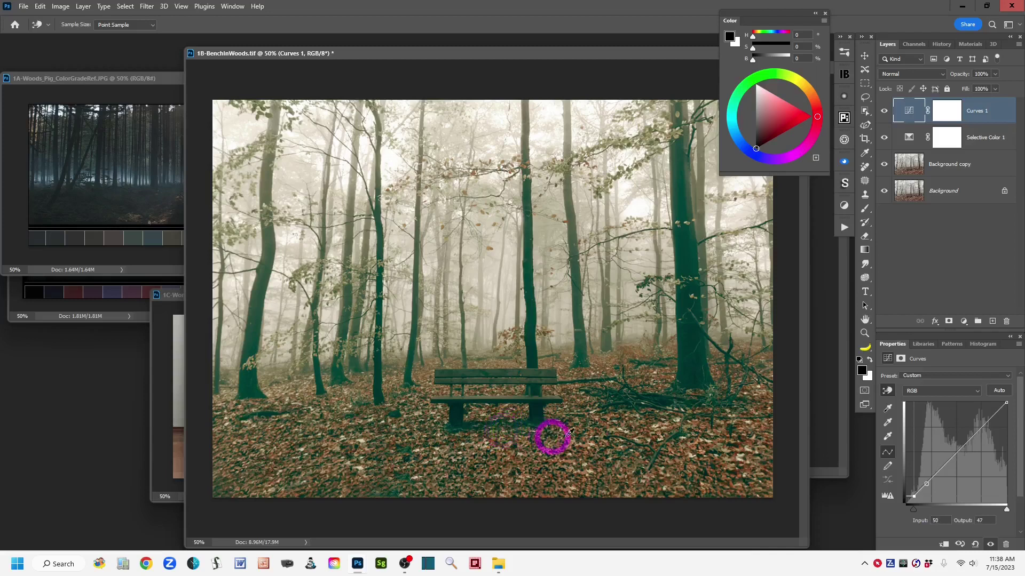
{"action": "left_click", "coordinate": [964, 321]}
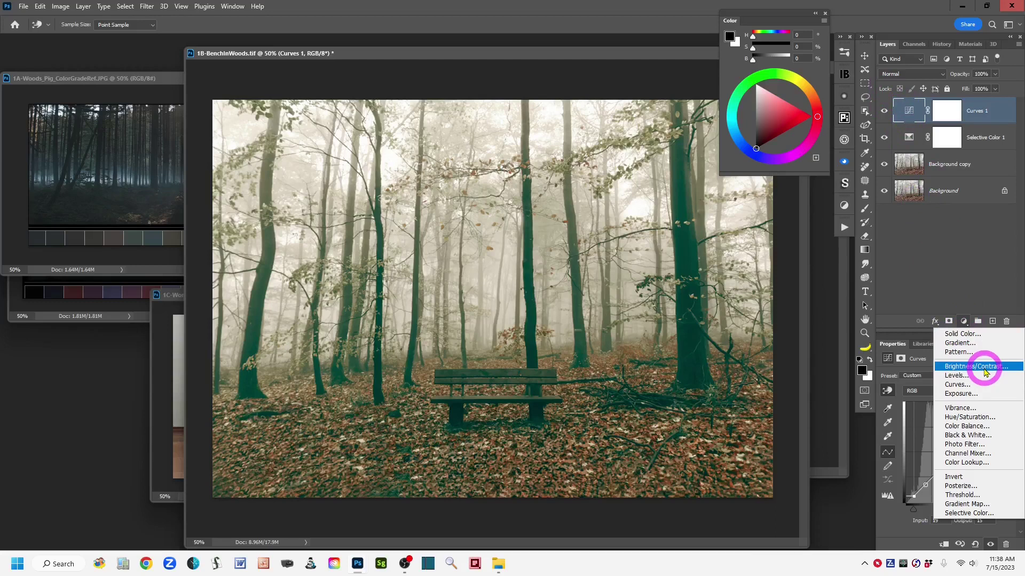
{"action": "left_click", "coordinate": [950, 269]}
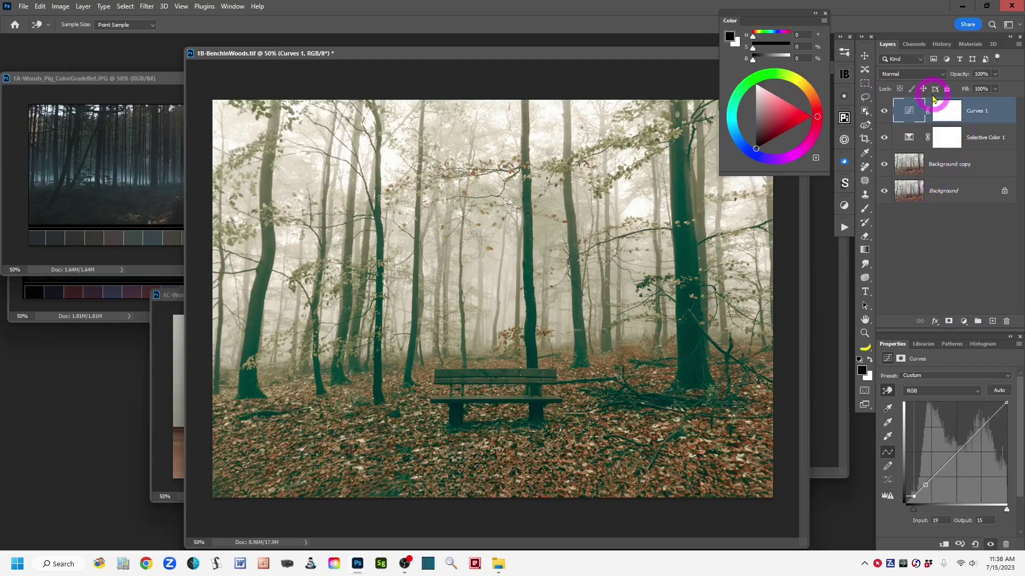
Rename the Curves adjustment layer as Curve-Milky Crushed.
{"action": "double_click", "coordinate": [974, 111]}
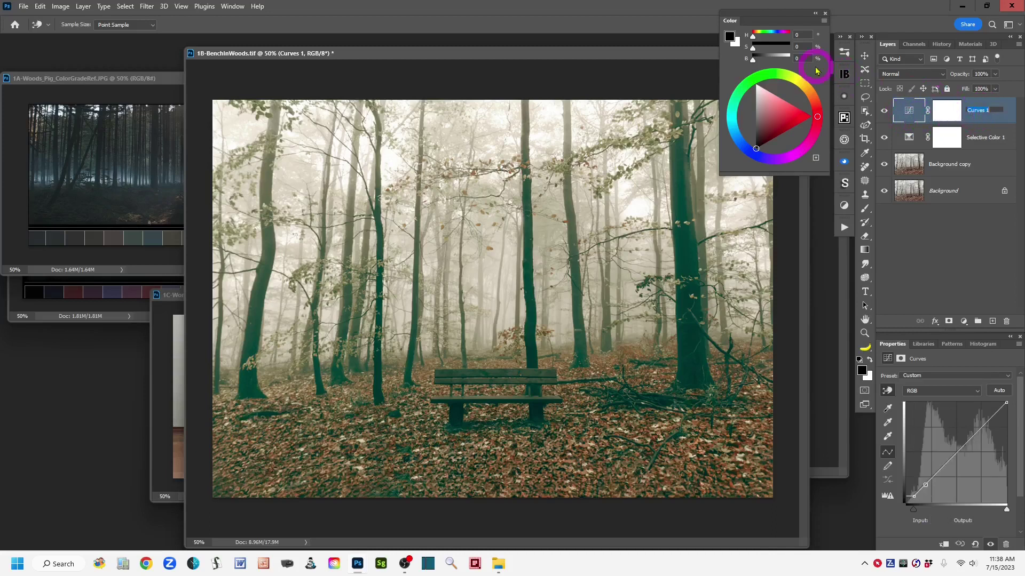
{"action": "type", "text": "C"}
{"action": "type", "text": "ur"}
{"action": "type", "text": "ve-M"}
{"action": "type", "text": "ilky Crushed"}
{"action": "key", "text": "Return"}
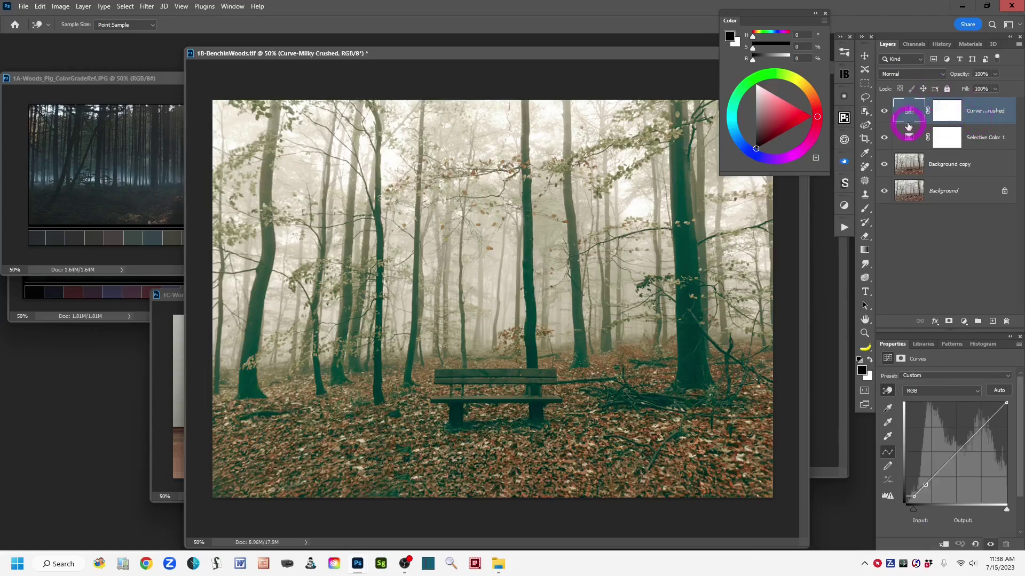
{"action": "left_click", "coordinate": [903, 111]}
Hide the Curve-Milky Crushed layer and toggle the Selective Color layer off and on to compare with the original photo.
{"action": "left_click", "coordinate": [883, 113]}
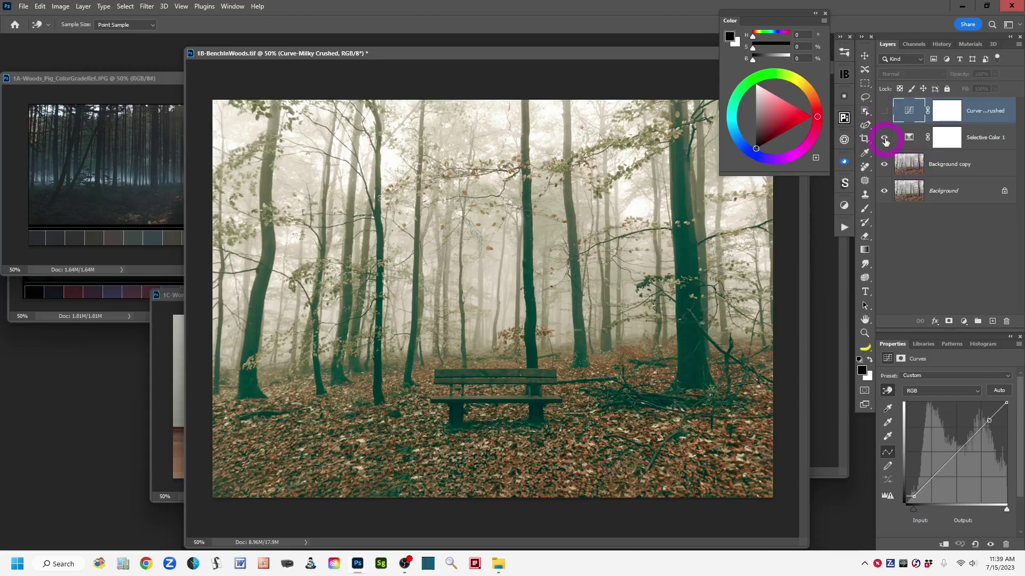
{"action": "left_click", "coordinate": [885, 138]}
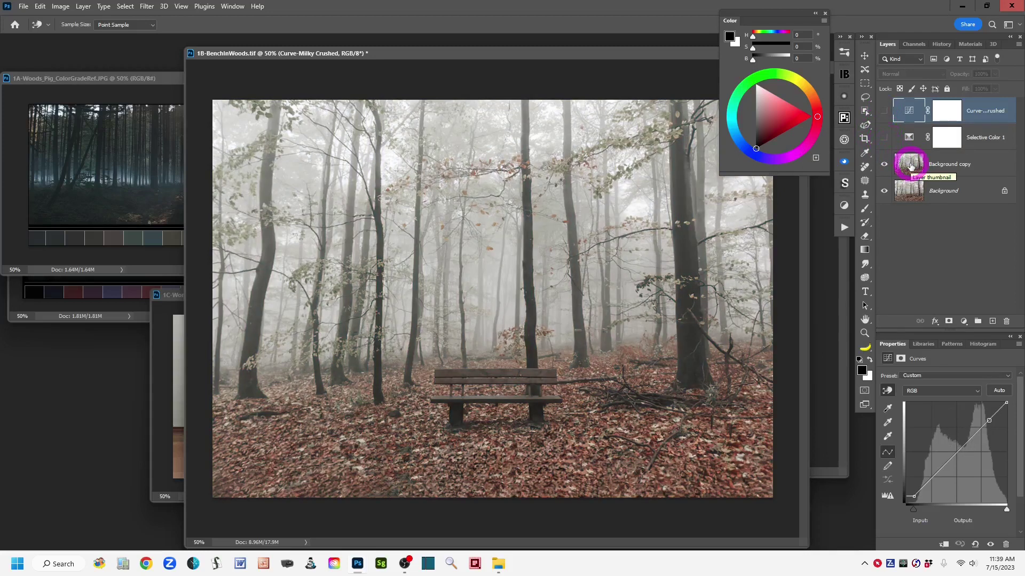
{"action": "left_click", "coordinate": [884, 137]}
Rename the Selective Color adjustment layer as Pt I - Selec Color and keep its adjustment active.
{"action": "left_click", "coordinate": [905, 138]}
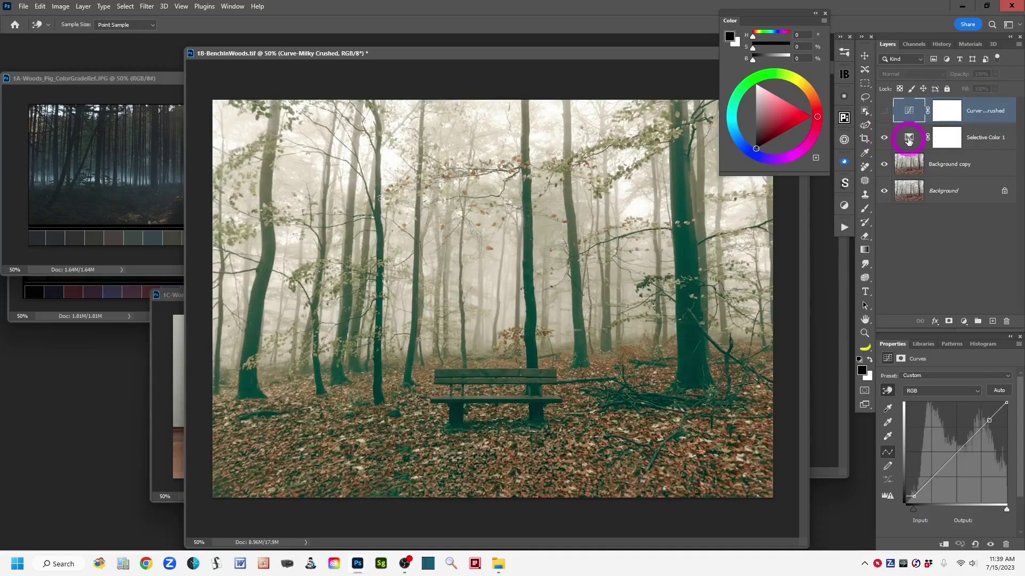
{"action": "key", "text": "l"}
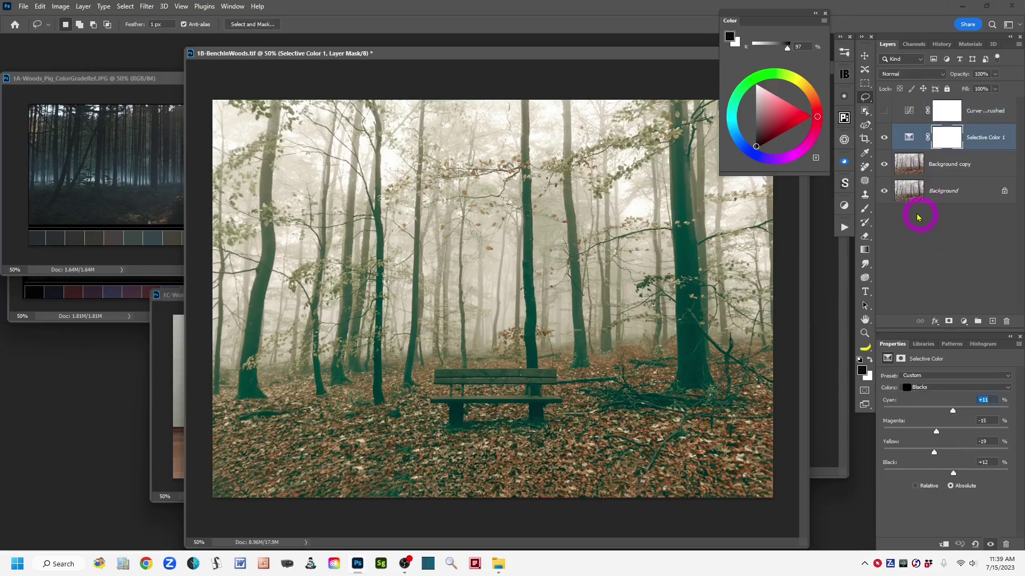
{"action": "left_click", "coordinate": [908, 137]}
{"action": "double_click", "coordinate": [980, 136]}
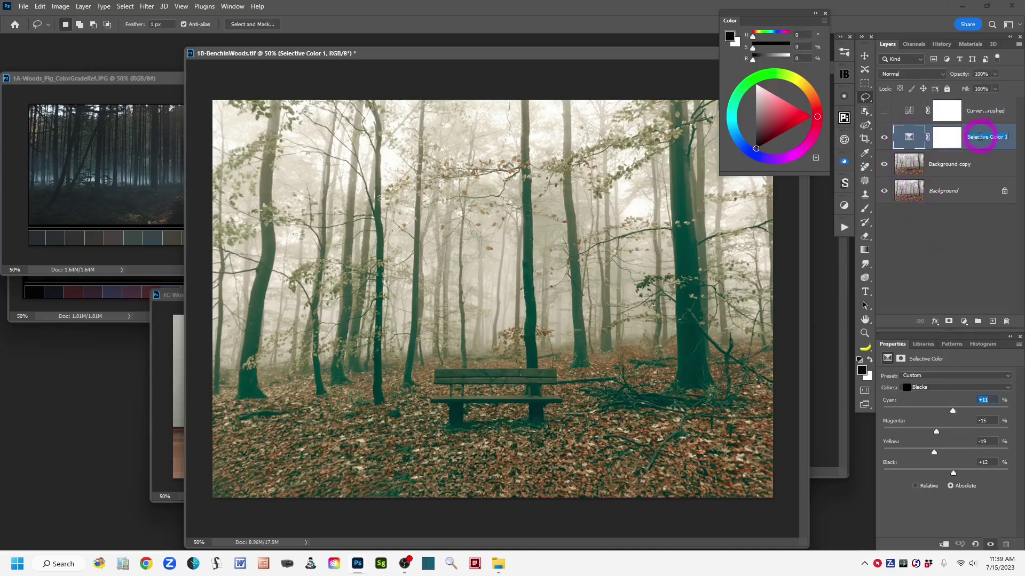
{"action": "type", "text": "P"}
{"action": "type", "text": "t I - Selec Color"}
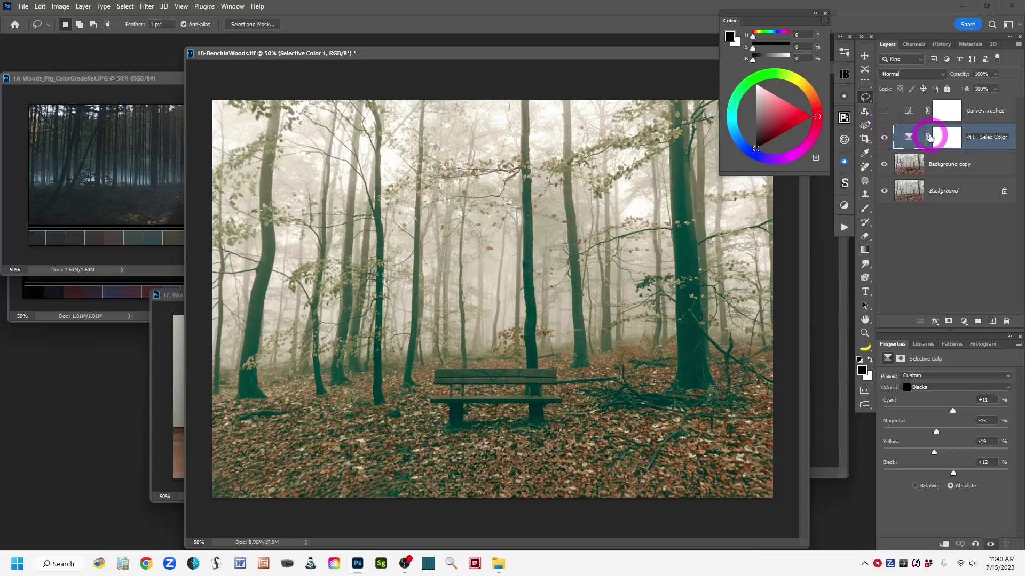
{"action": "left_click", "coordinate": [909, 137]}
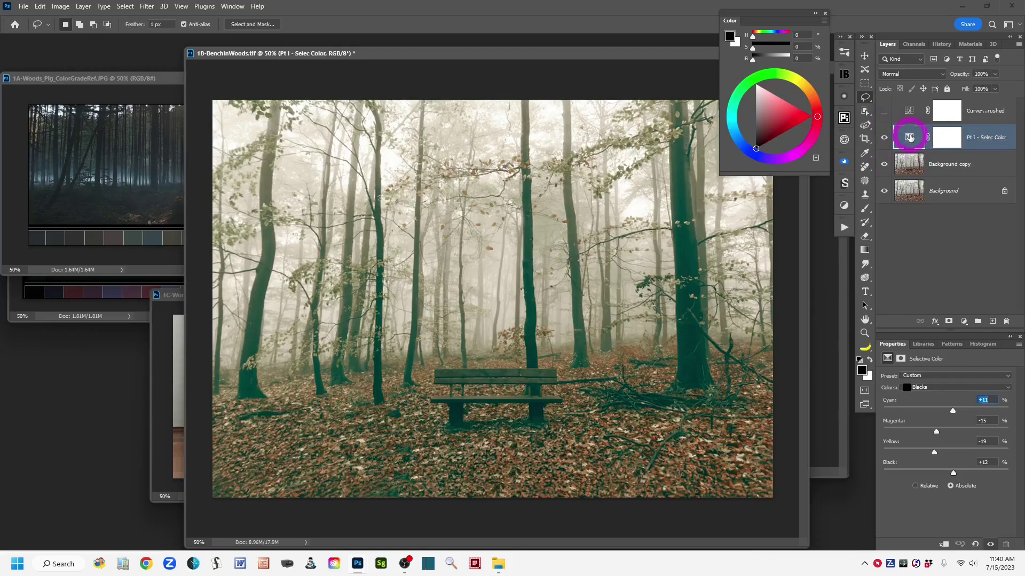
Bring up the Actions list and expand the Commands action set.
{"action": "left_click", "coordinate": [843, 228]}
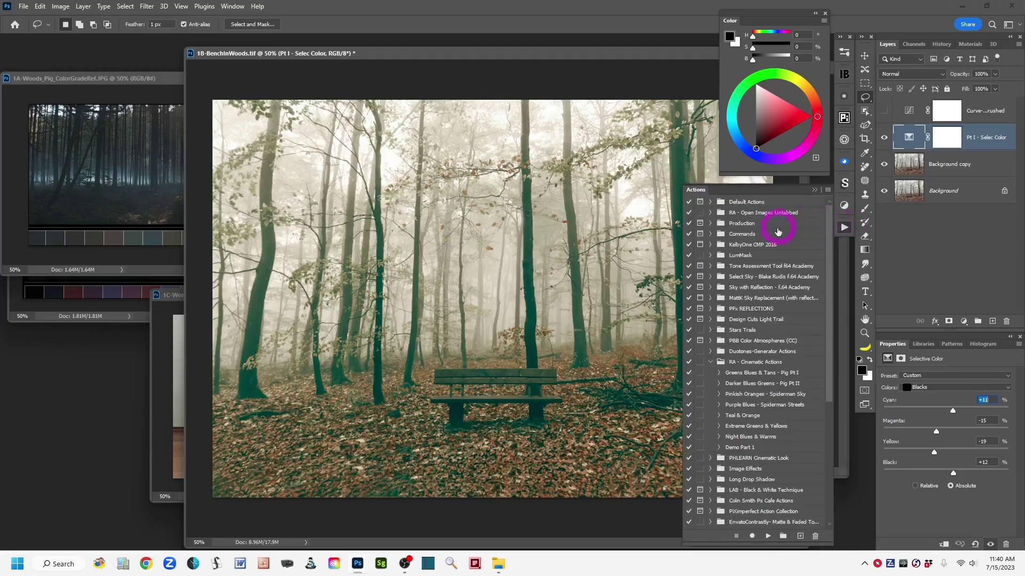
{"action": "left_click", "coordinate": [721, 363]}
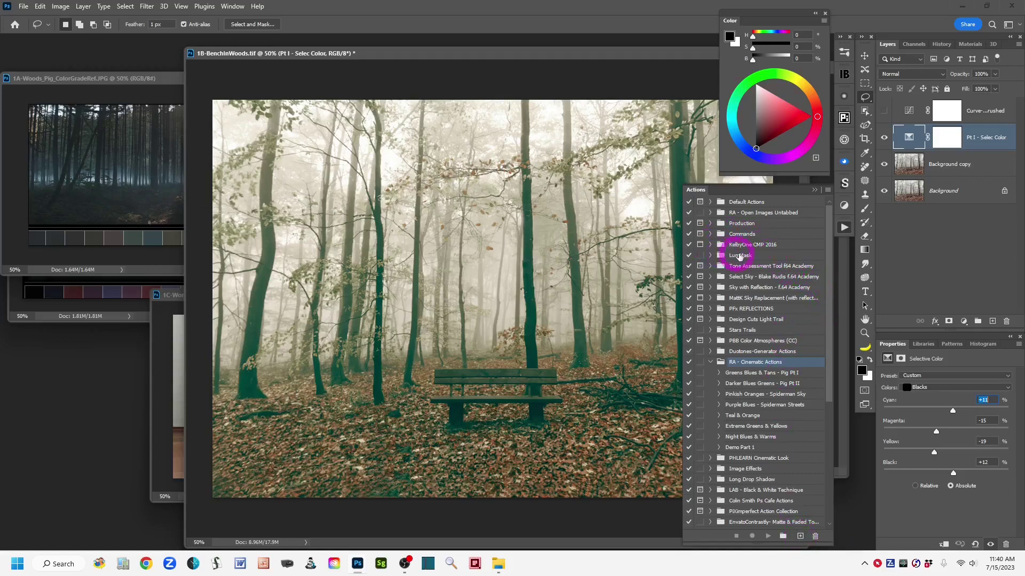
{"action": "left_click", "coordinate": [709, 234]}
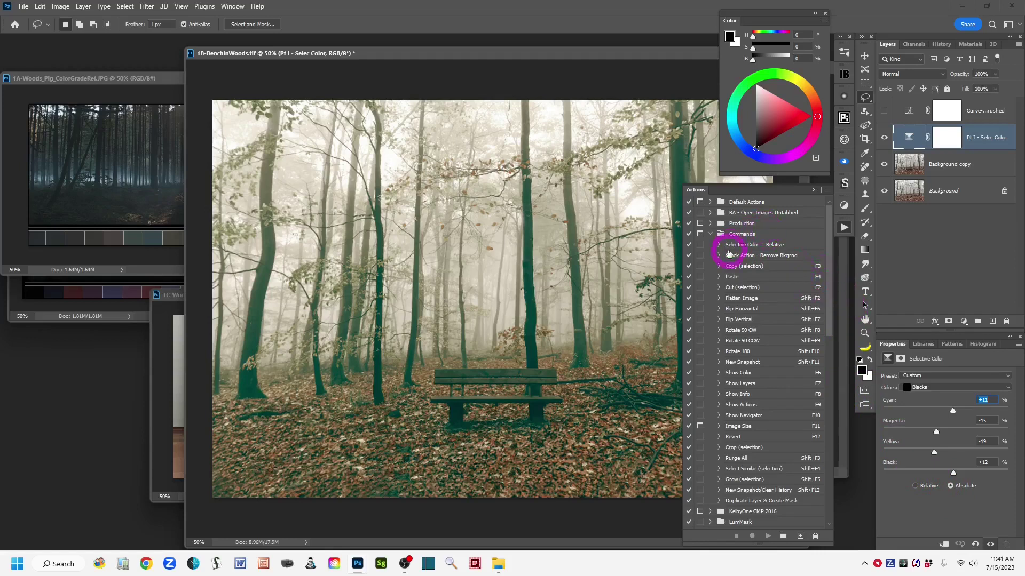
Select the background copy layer and hide the Pt I - Selec Color layer.
{"action": "left_click", "coordinate": [908, 161]}
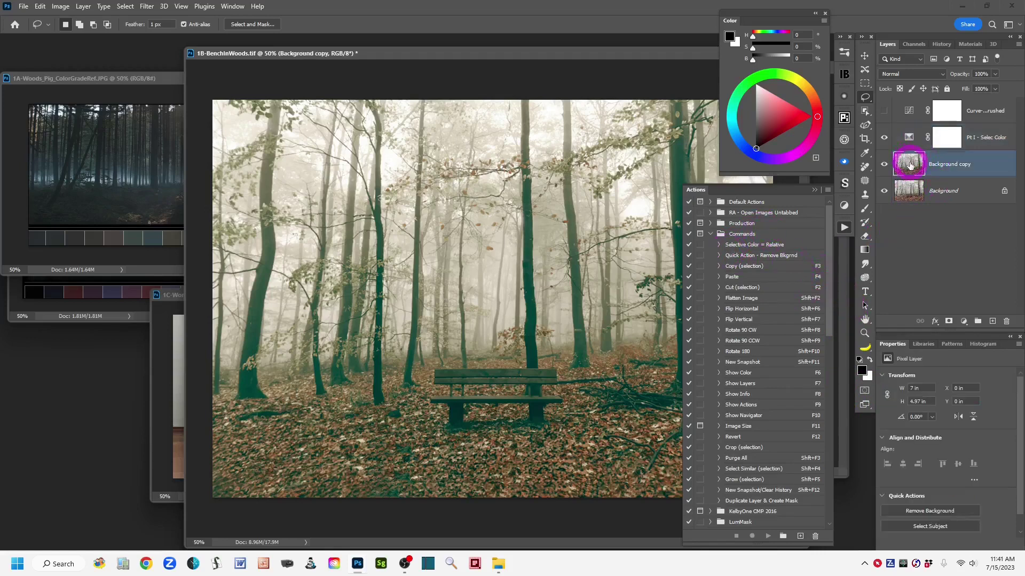
{"action": "left_click", "coordinate": [884, 138]}
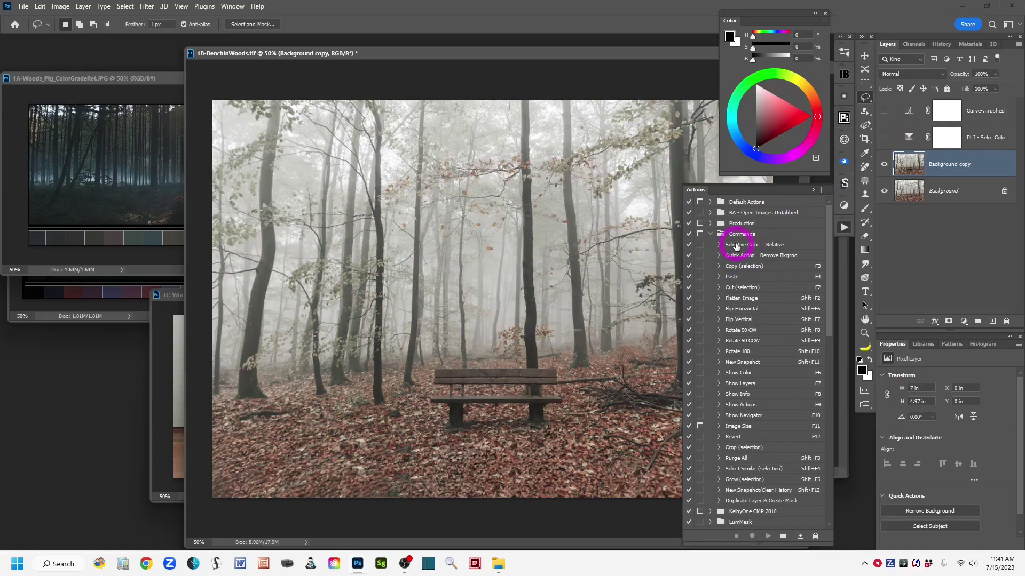
Play the Selective Color = Relative action from the Commands set and collapse that set.
{"action": "left_click", "coordinate": [737, 245]}
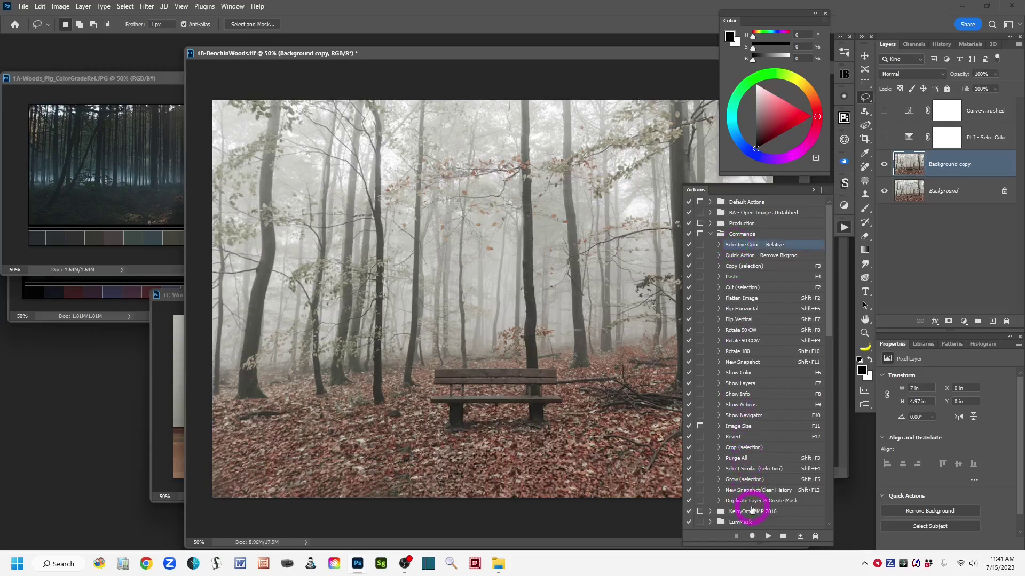
{"action": "left_click", "coordinate": [768, 537]}
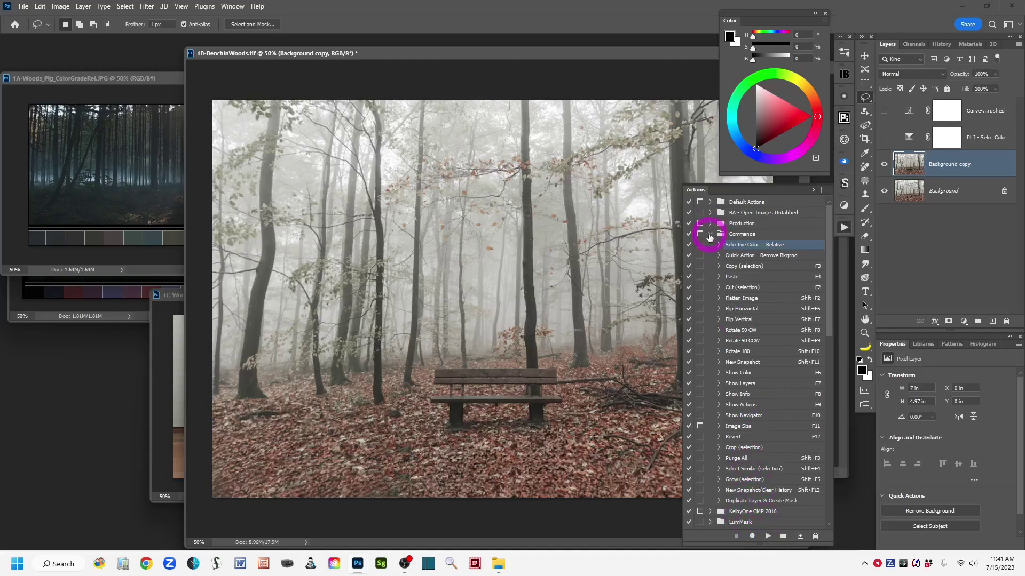
{"action": "left_click", "coordinate": [709, 235]}
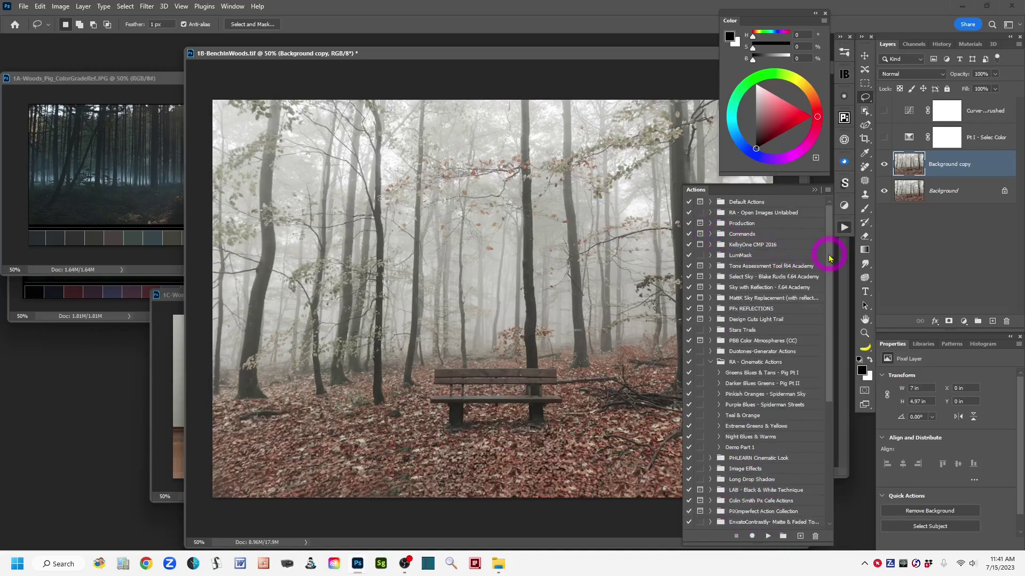
Select the RA - Cinematic Actions set, then show the Pt I - Selec Color layer and make it active.
{"action": "left_click_drag", "start_coordinate": [829, 259], "coordinate": [829, 339]}
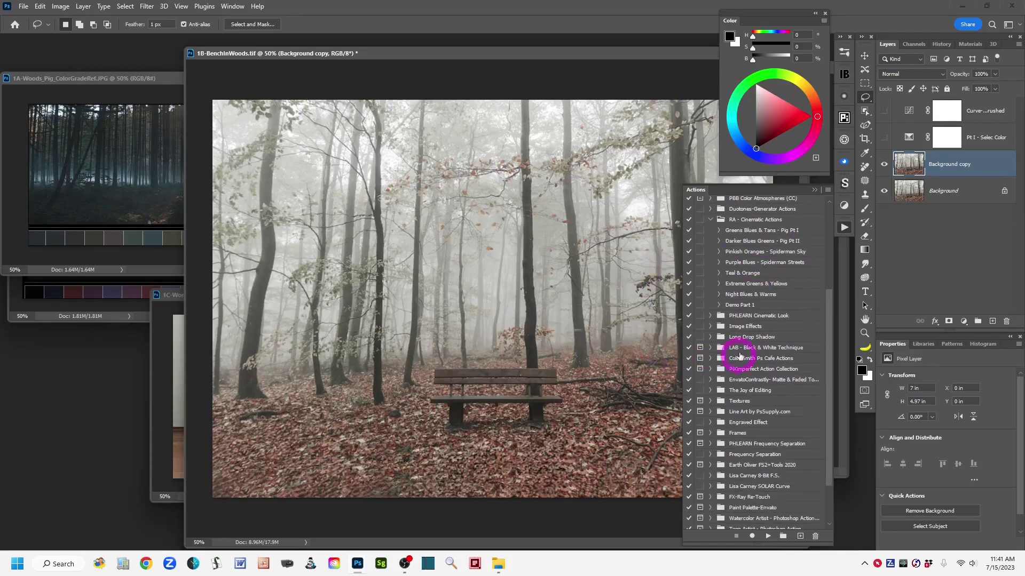
{"action": "left_click", "coordinate": [729, 219]}
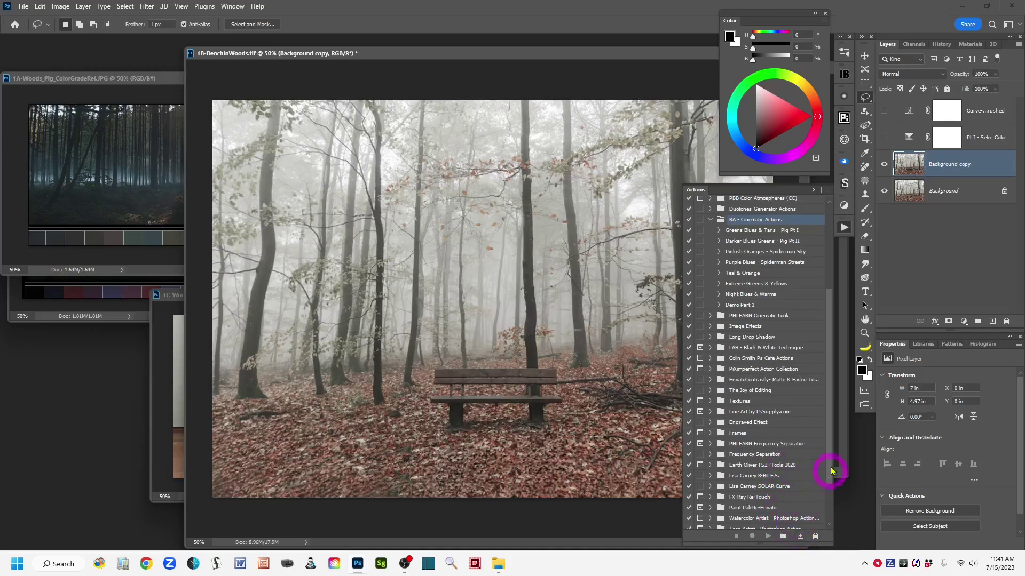
{"action": "left_click", "coordinate": [884, 137]}
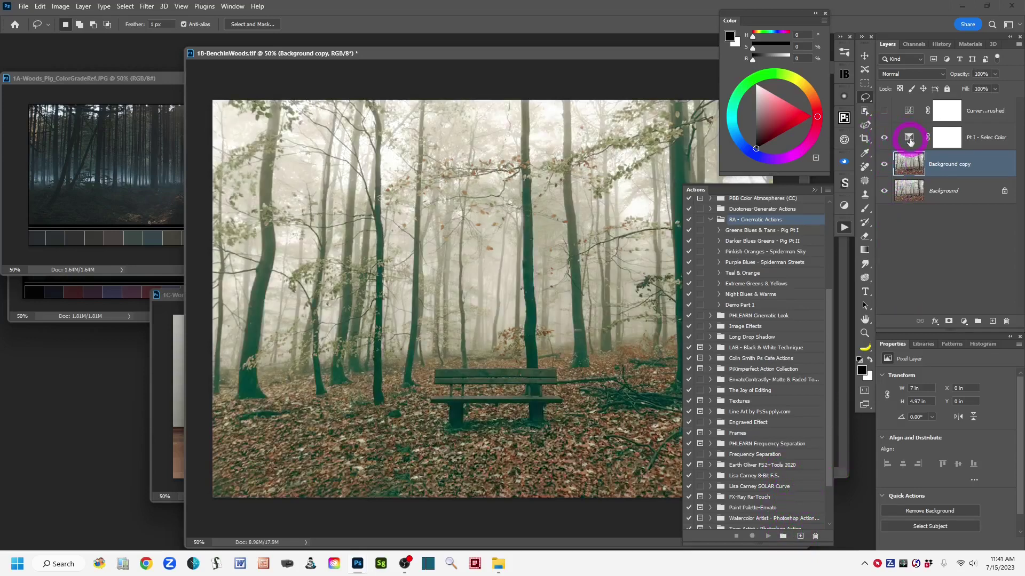
{"action": "left_click", "coordinate": [906, 137]}
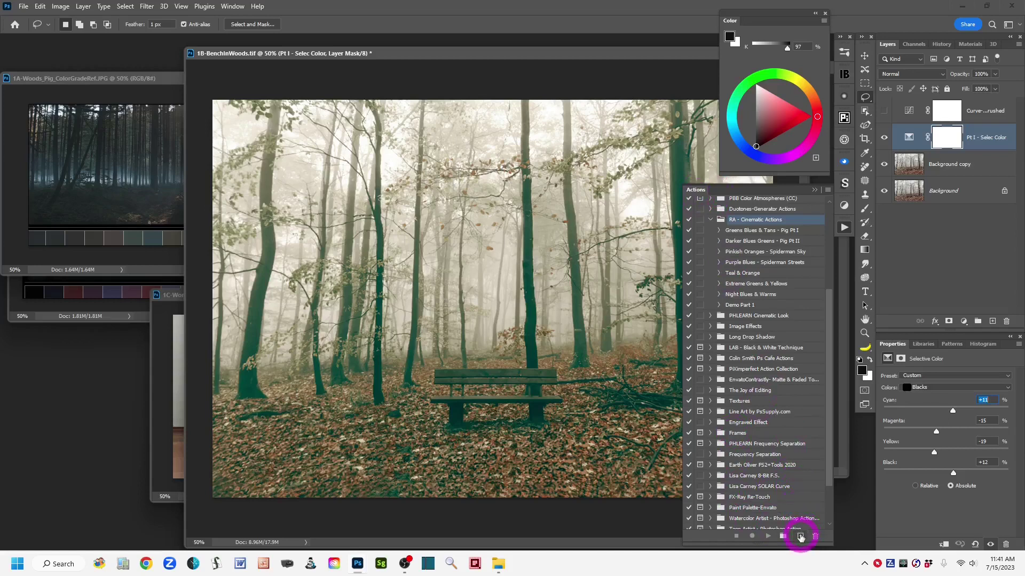
Create a new action named Demo Part 2 in the RA - Cinematic Actions set and start recording it.
{"action": "left_click", "coordinate": [800, 537]}
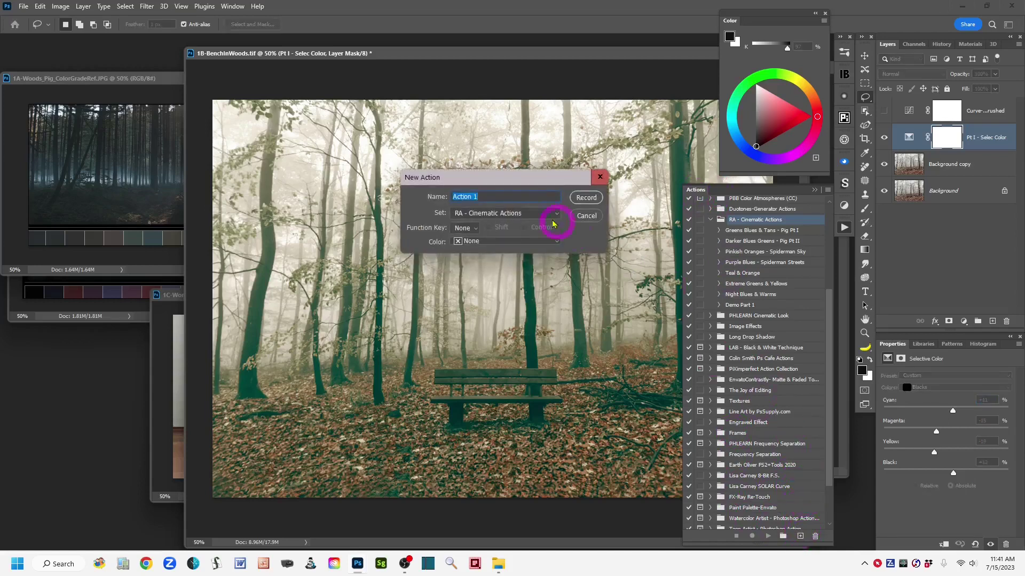
{"action": "left_click_drag", "start_coordinate": [516, 183], "coordinate": [540, 187]}
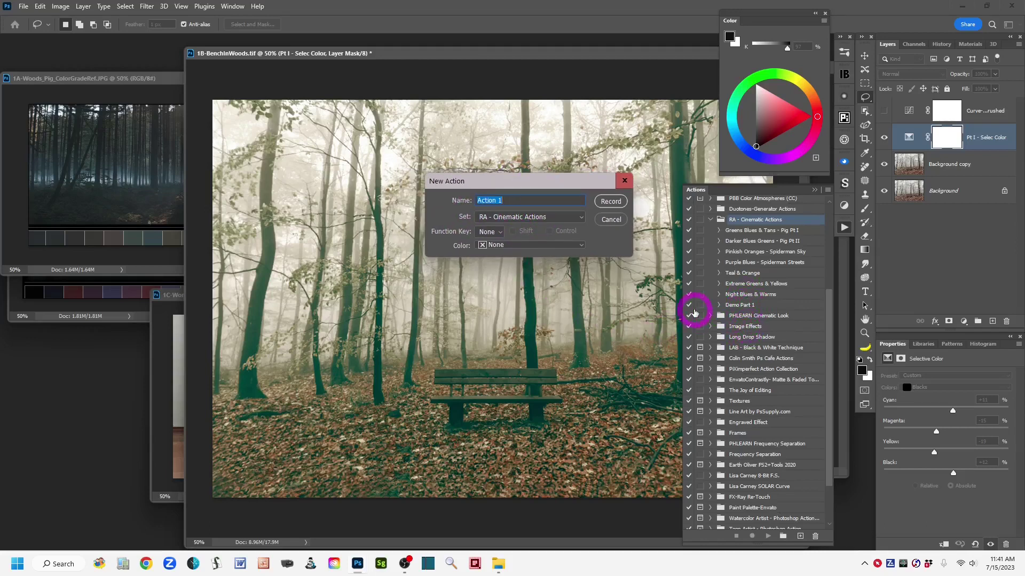
{"action": "type", "text": "Demo Part 2"}
{"action": "left_click", "coordinate": [611, 201]}
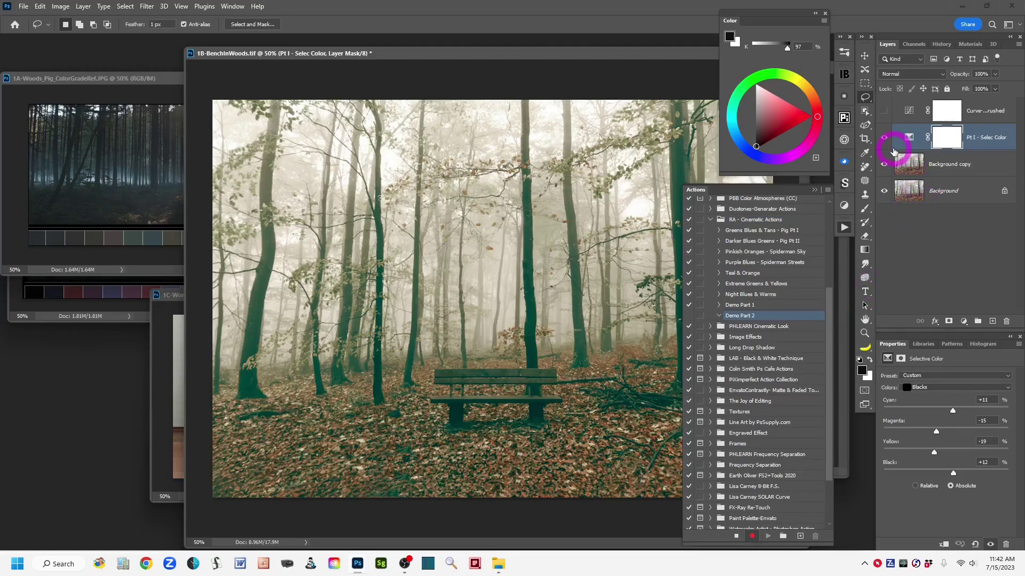
Add a Selective Color adjustment layer above Pt I - Selec Color and rename it Pt II.
{"action": "left_click", "coordinate": [963, 321]}
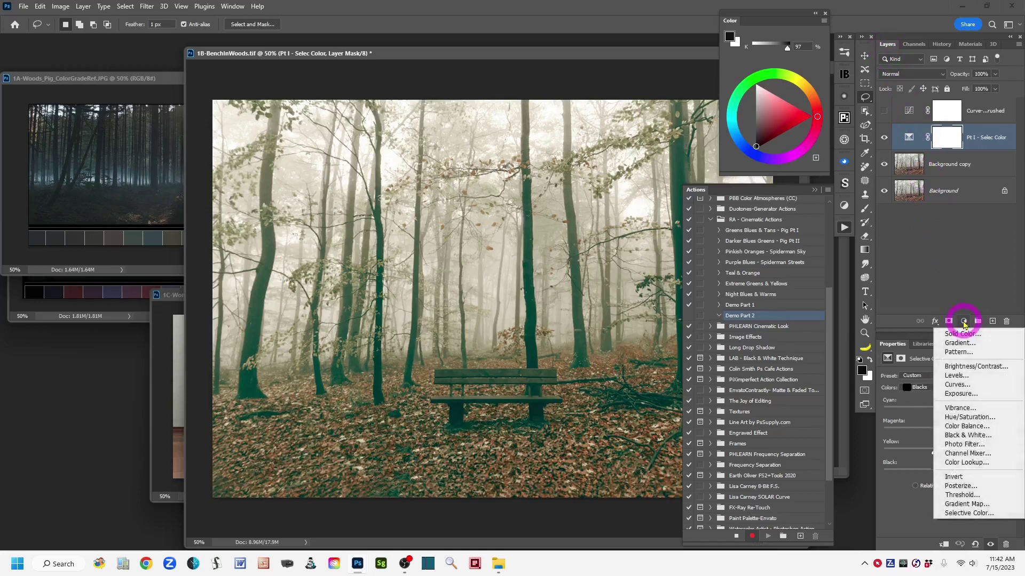
{"action": "left_click", "coordinate": [1005, 515]}
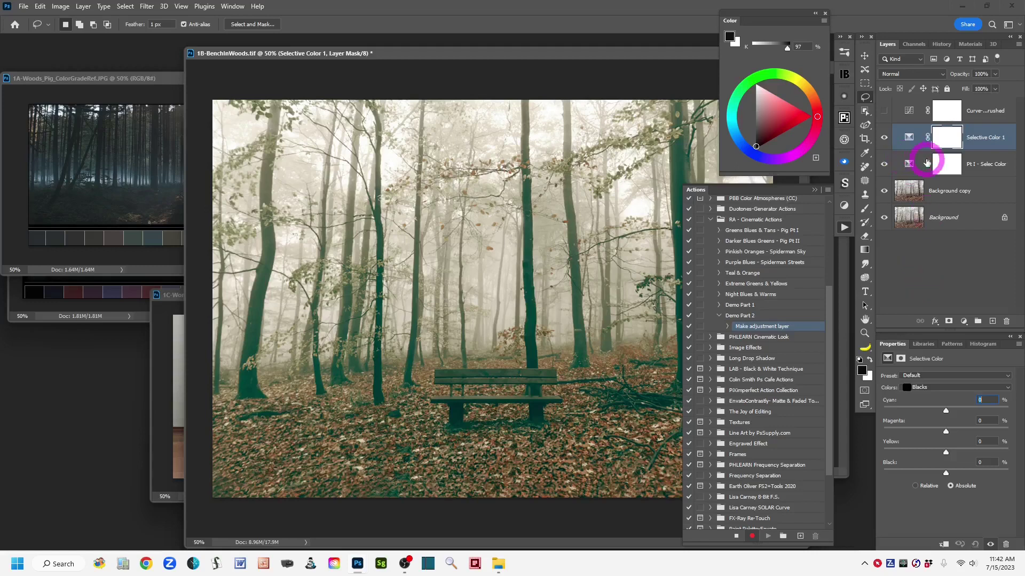
{"action": "double_click", "coordinate": [978, 139]}
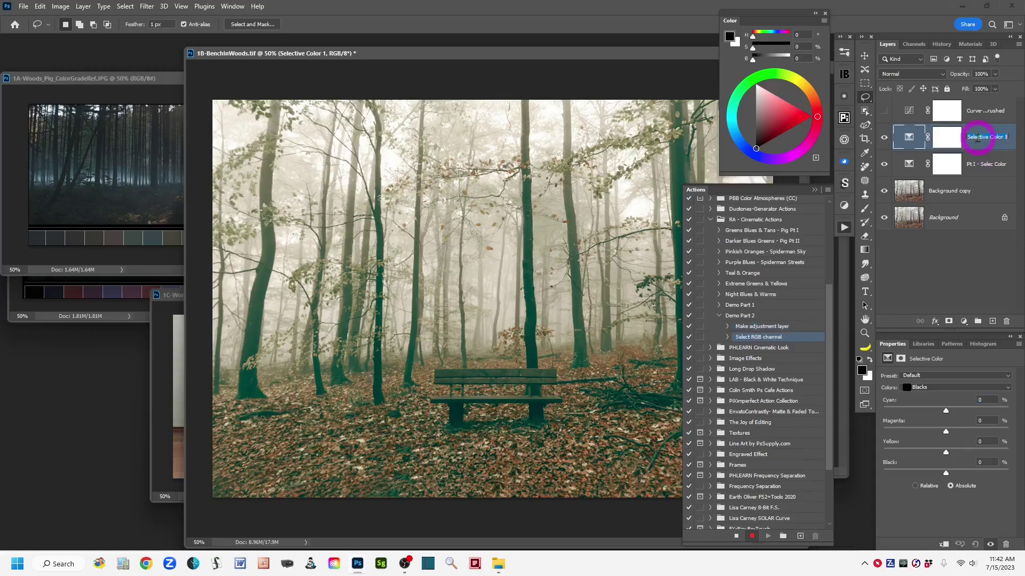
{"action": "type", "text": "Pt II"}
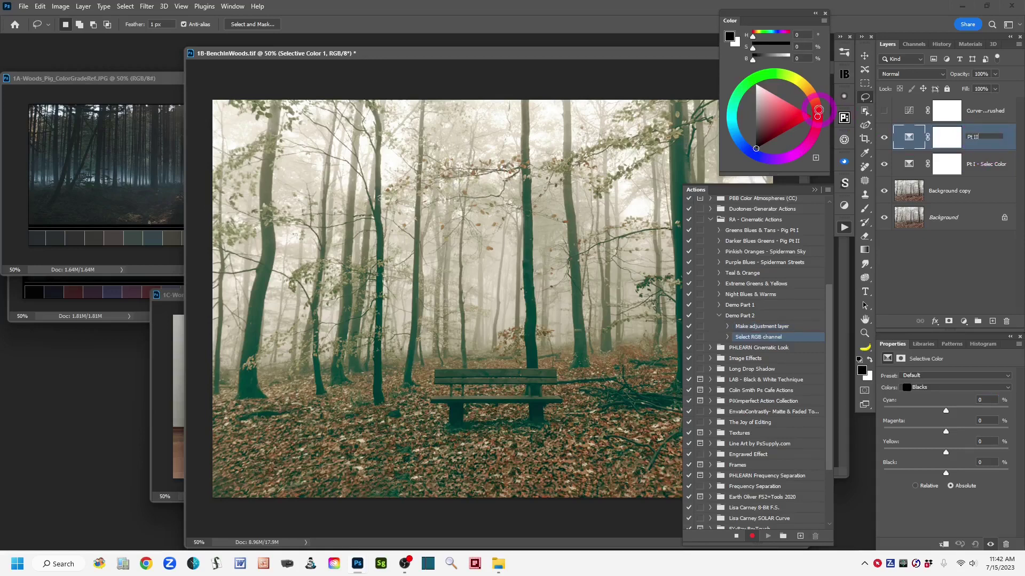
{"action": "left_click", "coordinate": [1002, 143]}
In the Pt II adjustment, use the Relative method and set the Whites to Yellow -33% and Black -4%.
{"action": "left_click", "coordinate": [909, 139]}
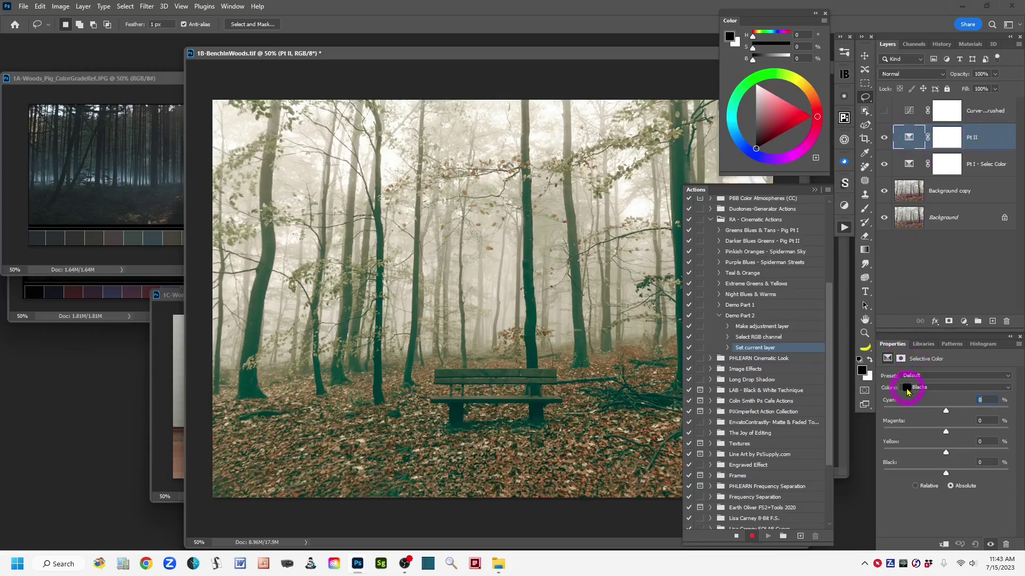
{"action": "left_click", "coordinate": [1010, 390]}
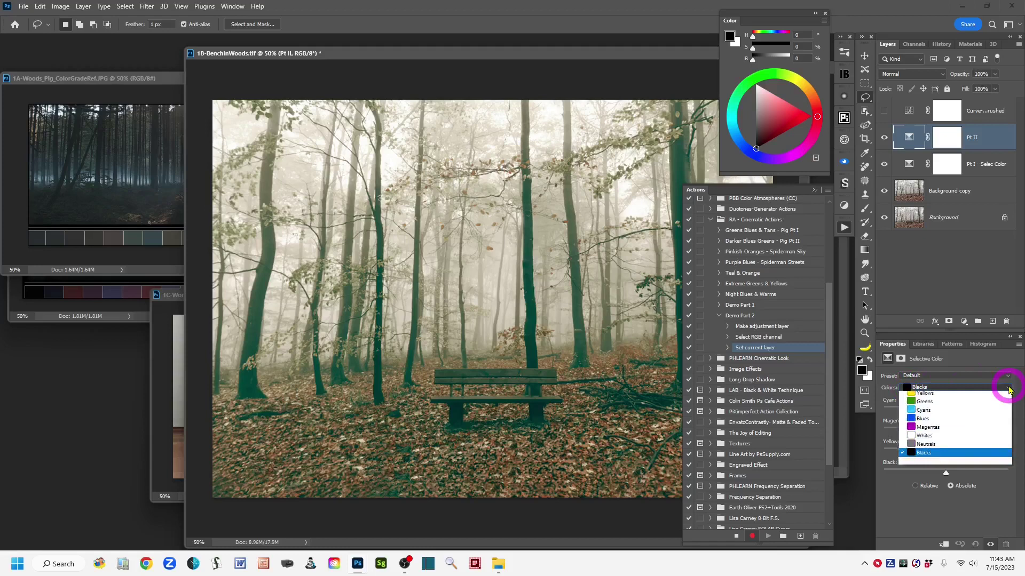
{"action": "left_click", "coordinate": [913, 449]}
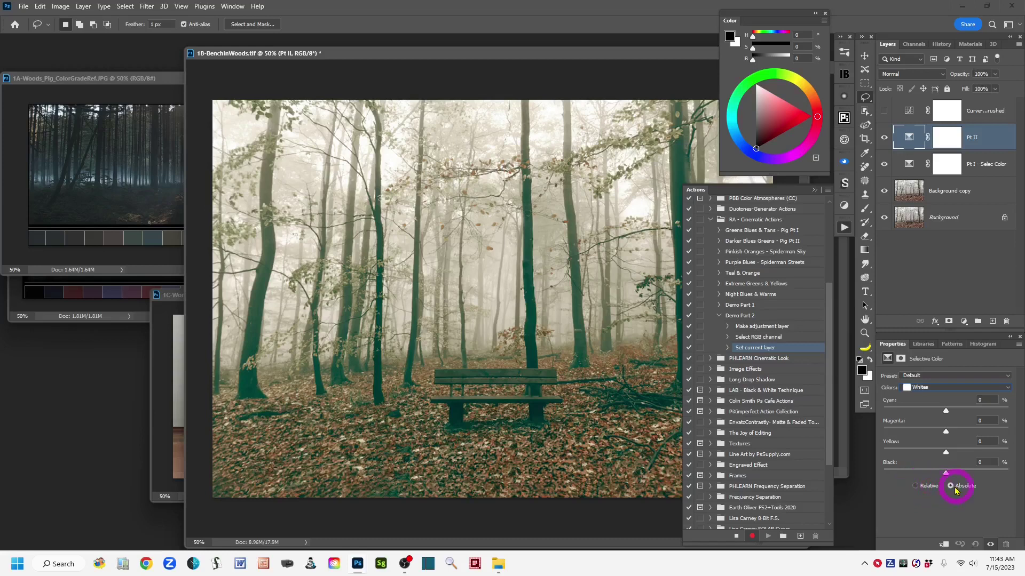
{"action": "left_click", "coordinate": [916, 487]}
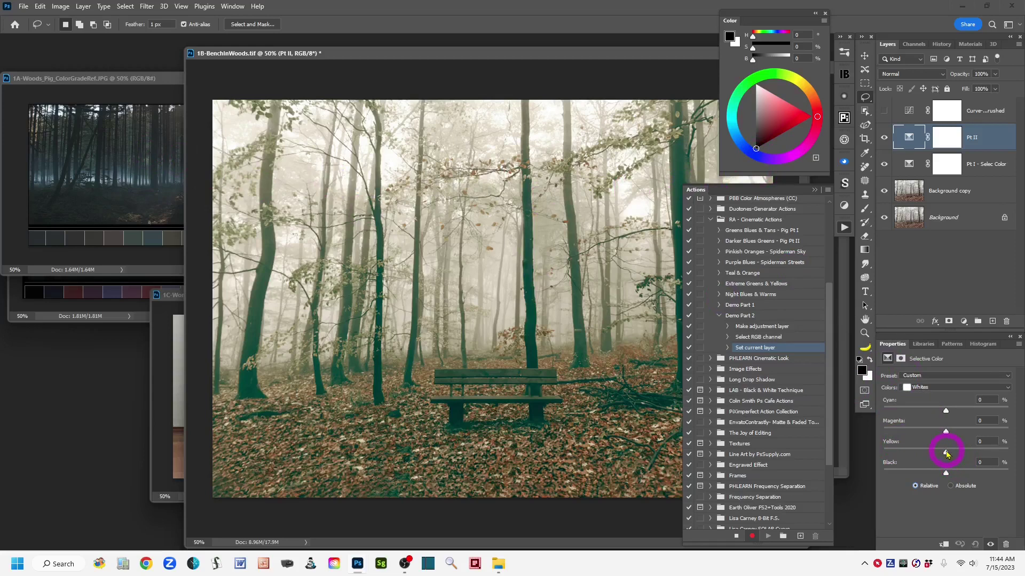
{"action": "left_click_drag", "start_coordinate": [946, 453], "coordinate": [926, 453]}
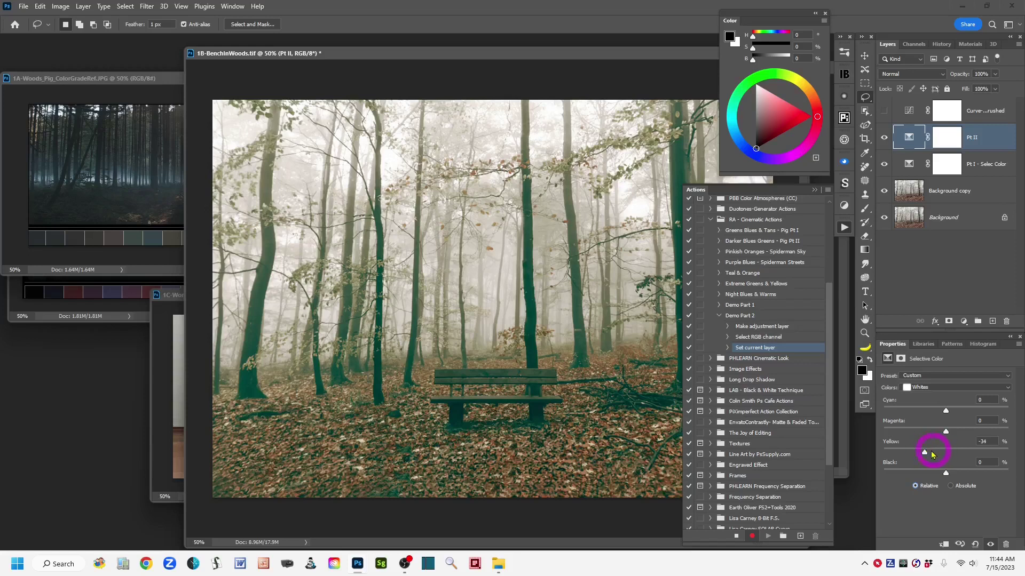
{"action": "left_click_drag", "start_coordinate": [925, 453], "coordinate": [929, 454]}
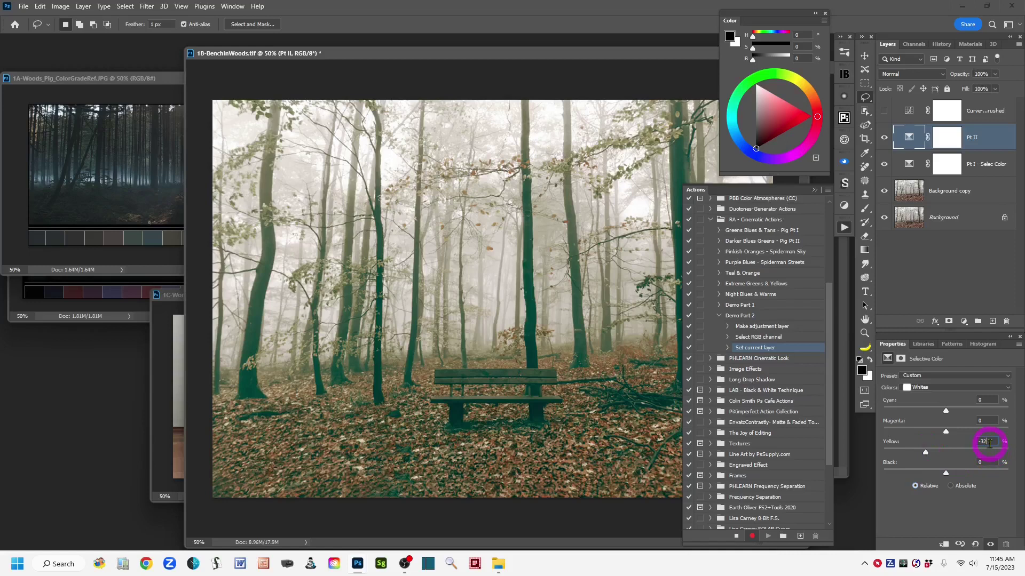
{"action": "key", "text": "Down"}
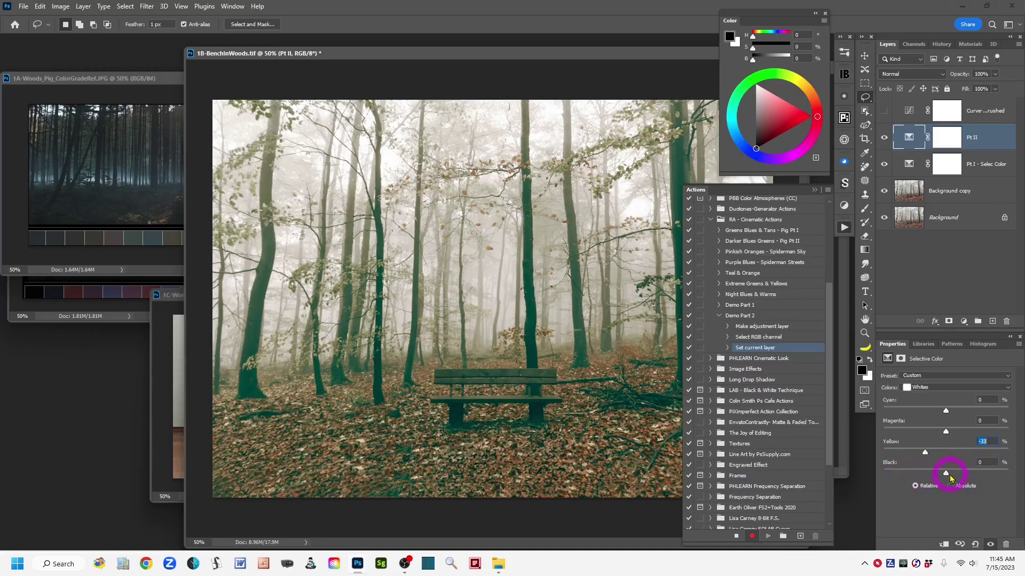
{"action": "left_click_drag", "start_coordinate": [946, 477], "coordinate": [944, 476]}
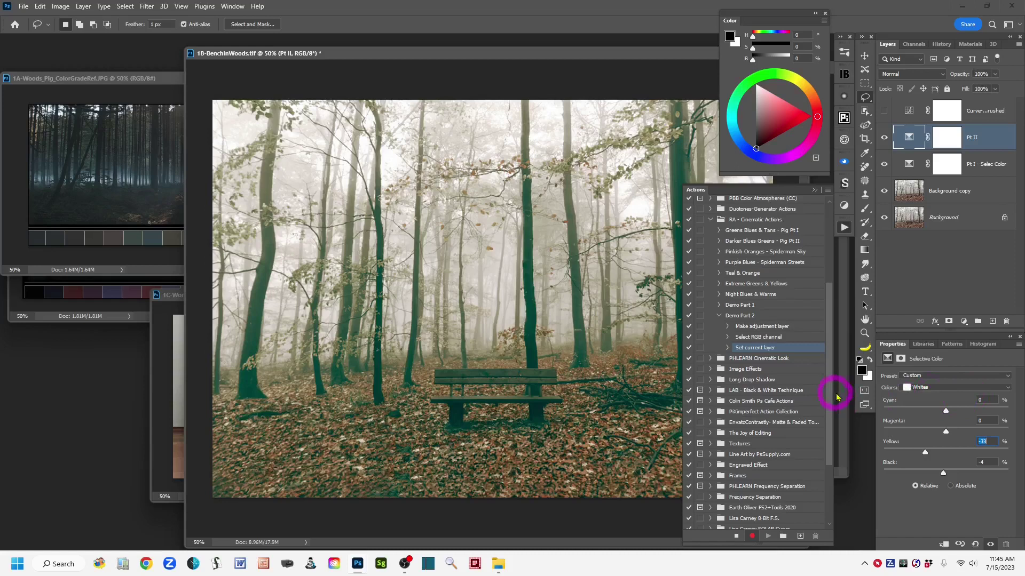
Set the Pt II adjustment's Neutrals to Magenta -2%, Yellow -4% and Black +4%.
{"action": "left_click", "coordinate": [1007, 389]}
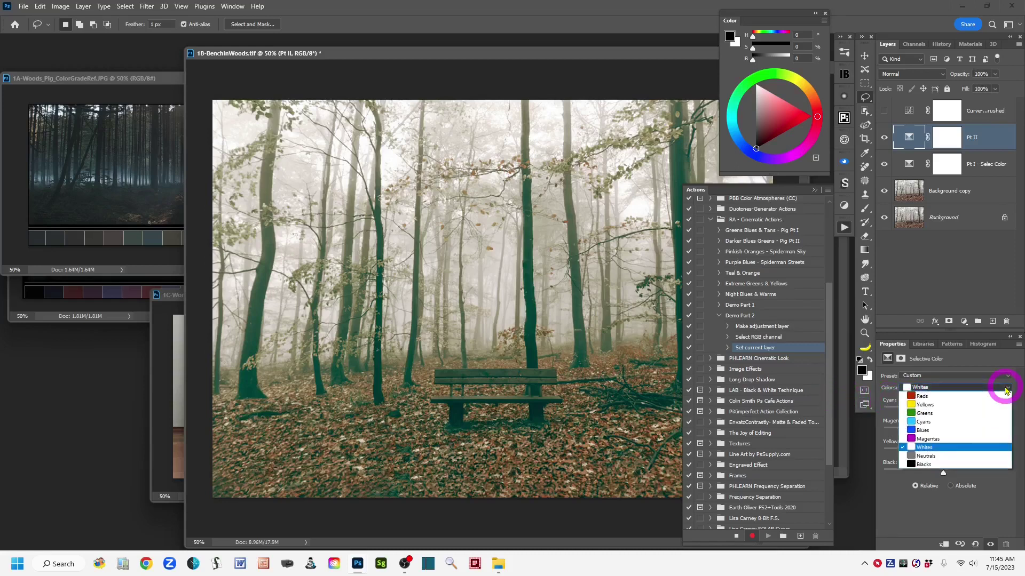
{"action": "left_click", "coordinate": [937, 455]}
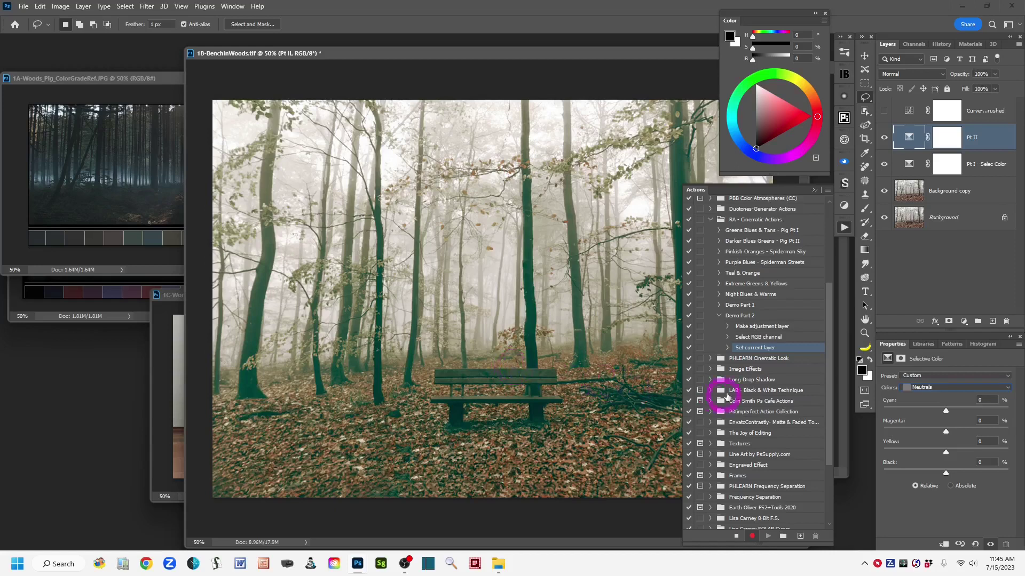
{"action": "left_click", "coordinate": [931, 413]}
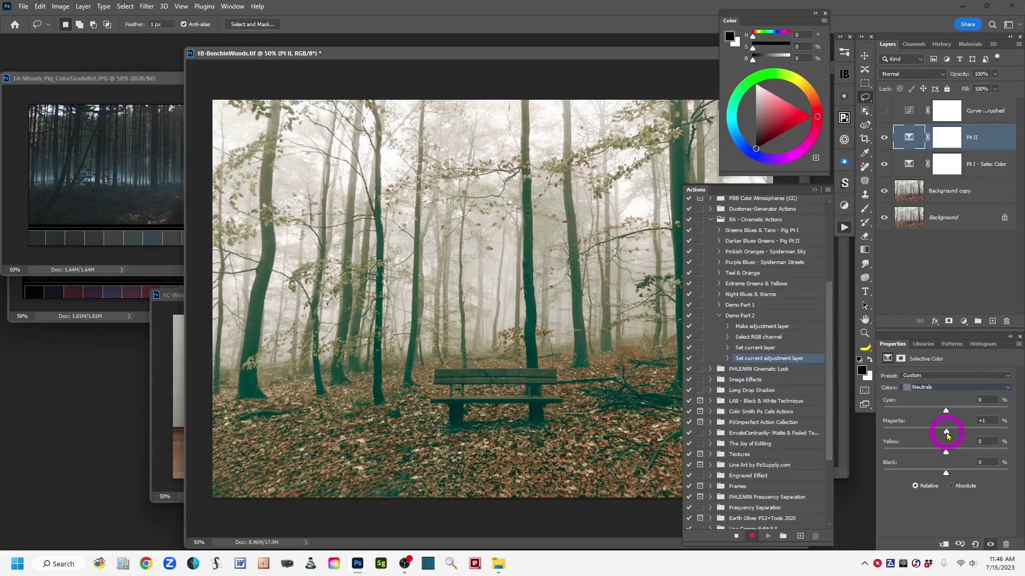
{"action": "left_click_drag", "start_coordinate": [946, 436], "coordinate": [945, 437]}
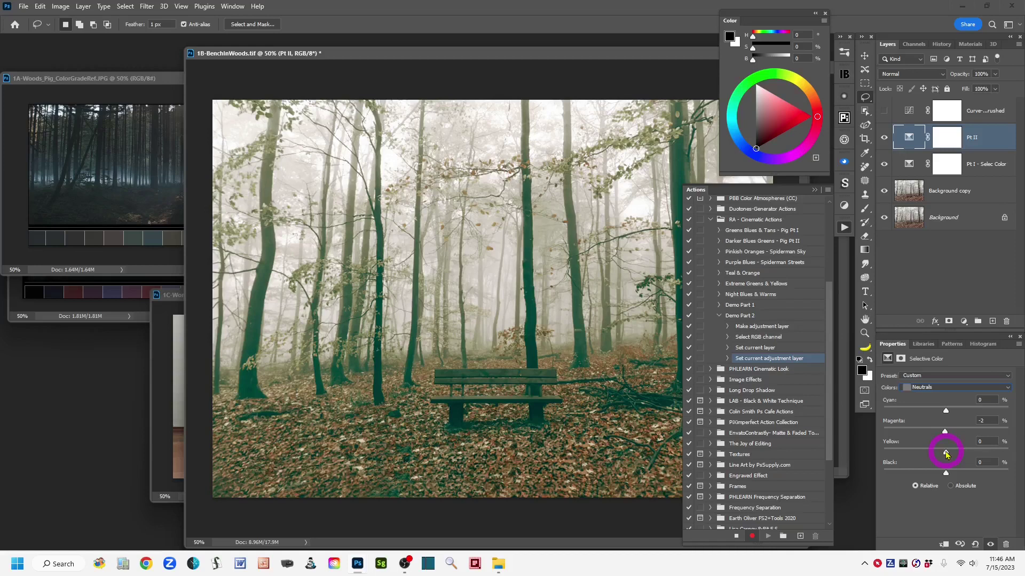
{"action": "left_click_drag", "start_coordinate": [946, 454], "coordinate": [944, 457]}
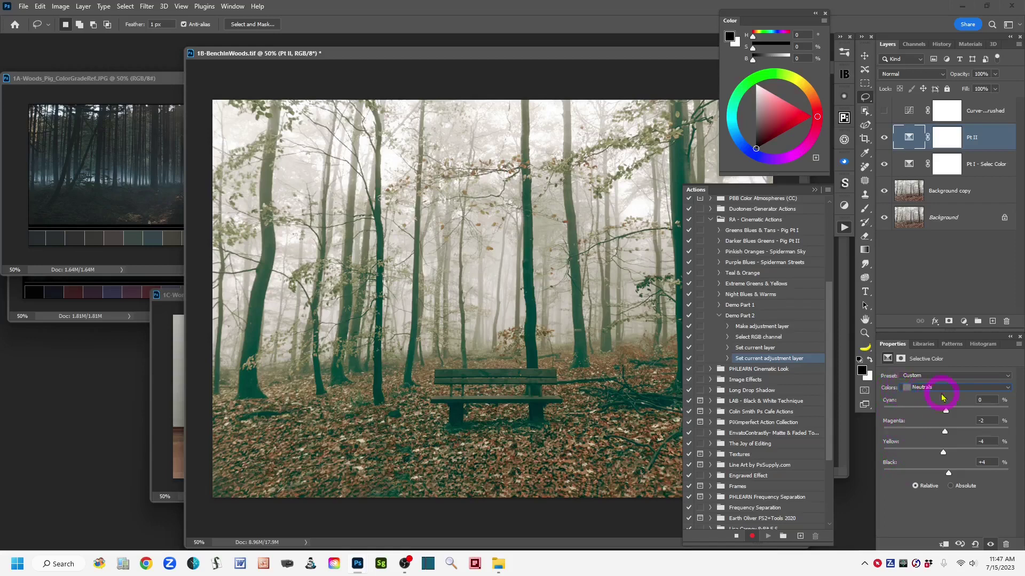
Set the Pt II adjustment's Blacks to Cyan +17% and Magenta -11%.
{"action": "left_click", "coordinate": [1007, 390]}
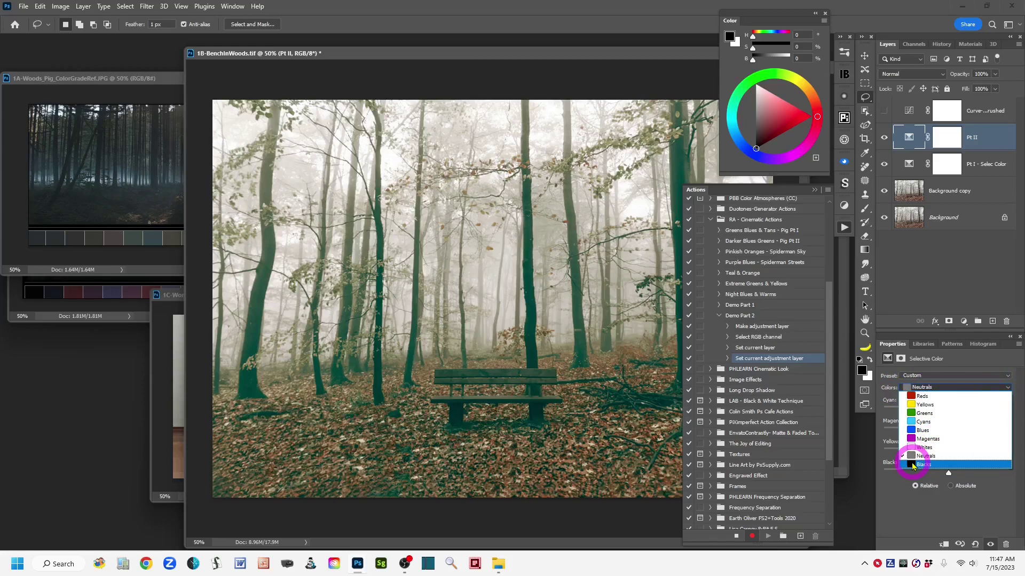
{"action": "left_click", "coordinate": [911, 464]}
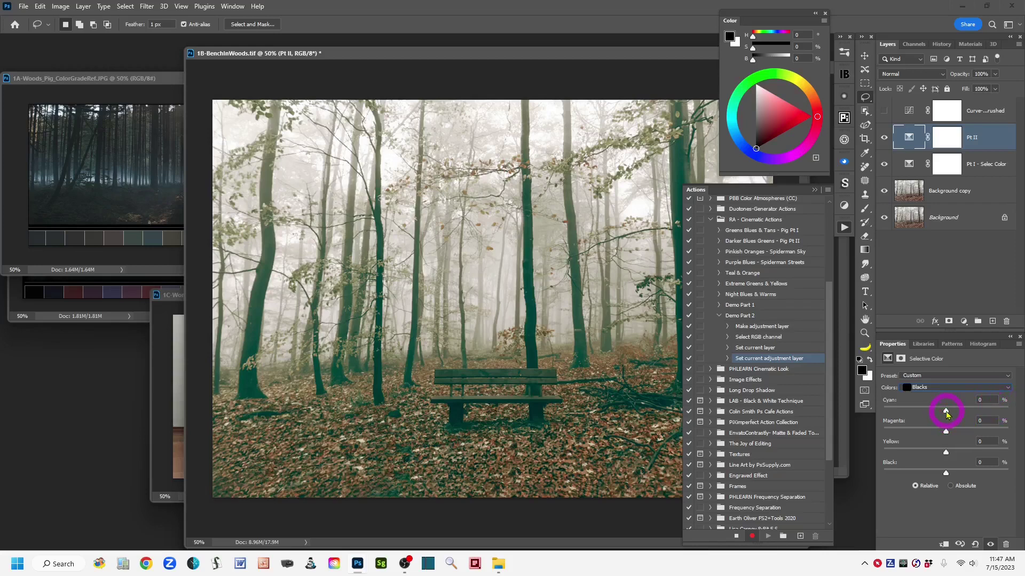
{"action": "left_click_drag", "start_coordinate": [947, 413], "coordinate": [955, 416]}
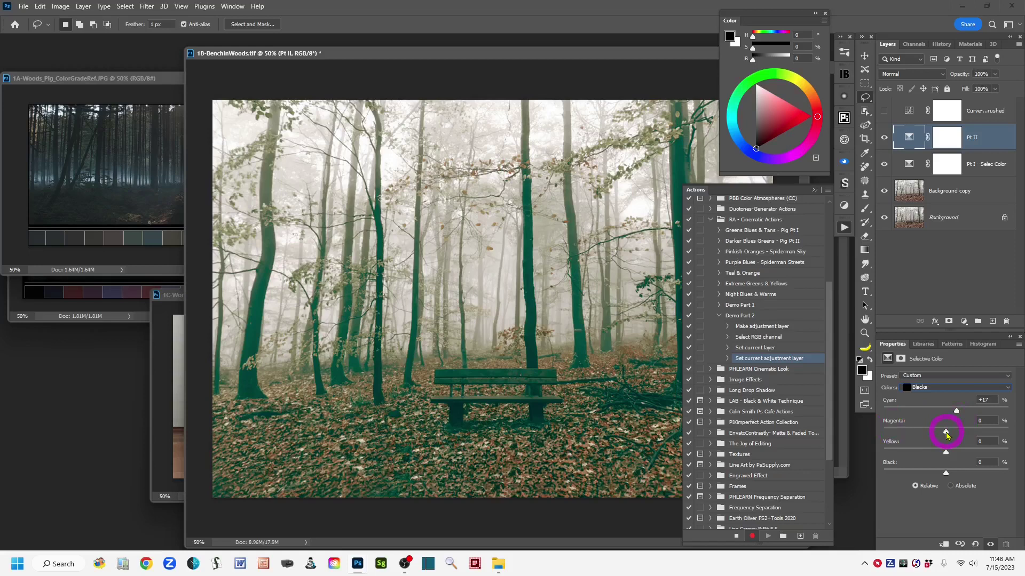
{"action": "left_click_drag", "start_coordinate": [946, 435], "coordinate": [945, 436]}
{"action": "left_click_drag", "start_coordinate": [945, 433], "coordinate": [938, 434]}
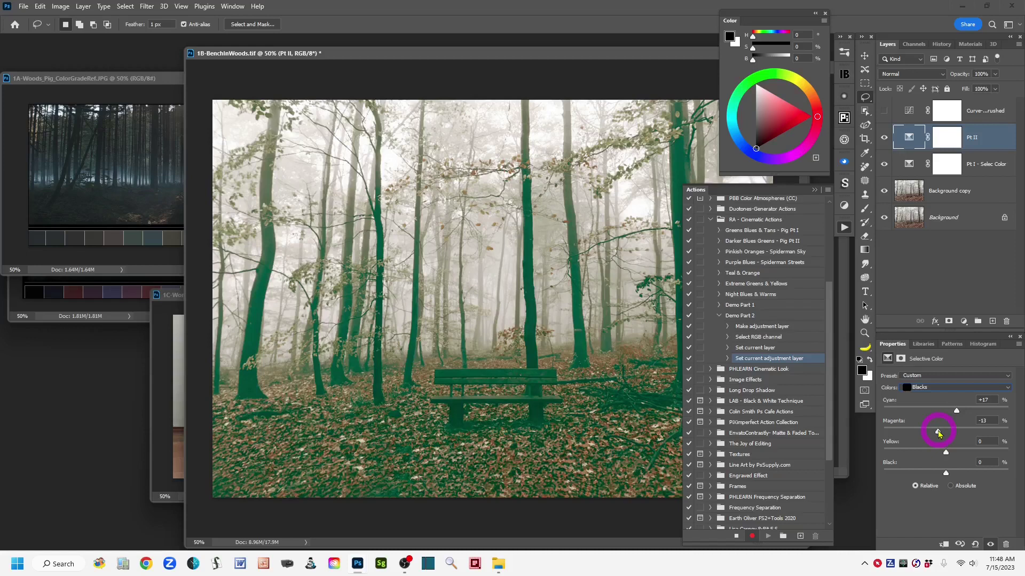
{"action": "left_click_drag", "start_coordinate": [938, 435], "coordinate": [939, 435]}
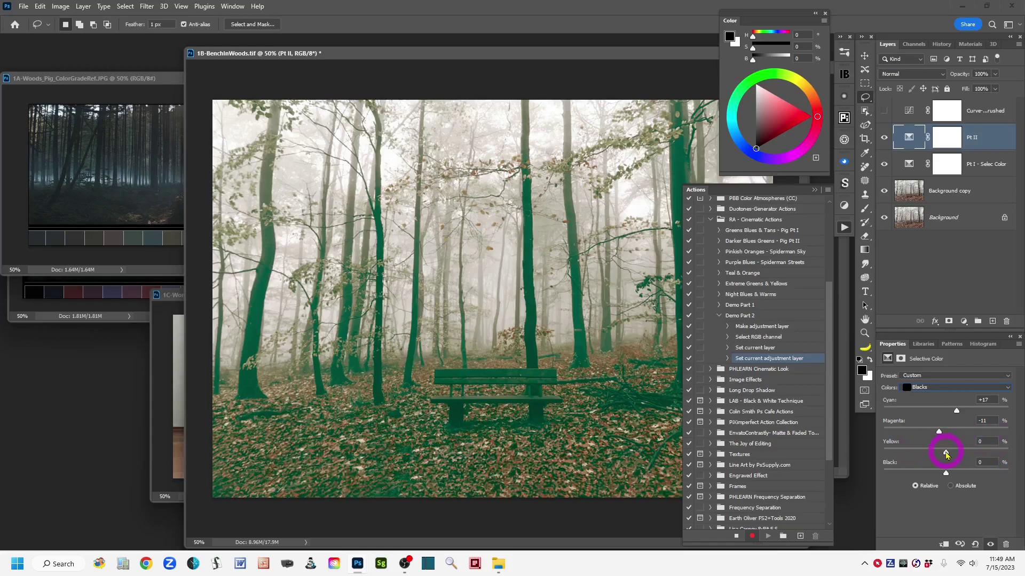
Set Yellow to -40% and Black to +35% for the Pt II adjustment's Blacks.
{"action": "left_click_drag", "start_coordinate": [946, 454], "coordinate": [921, 450]}
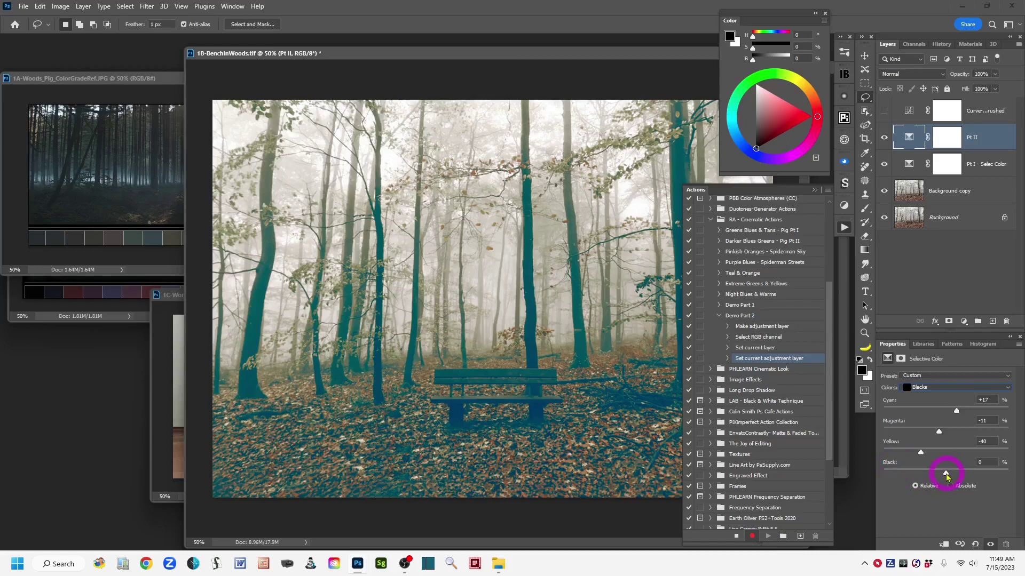
{"action": "left_click_drag", "start_coordinate": [946, 475], "coordinate": [963, 477]}
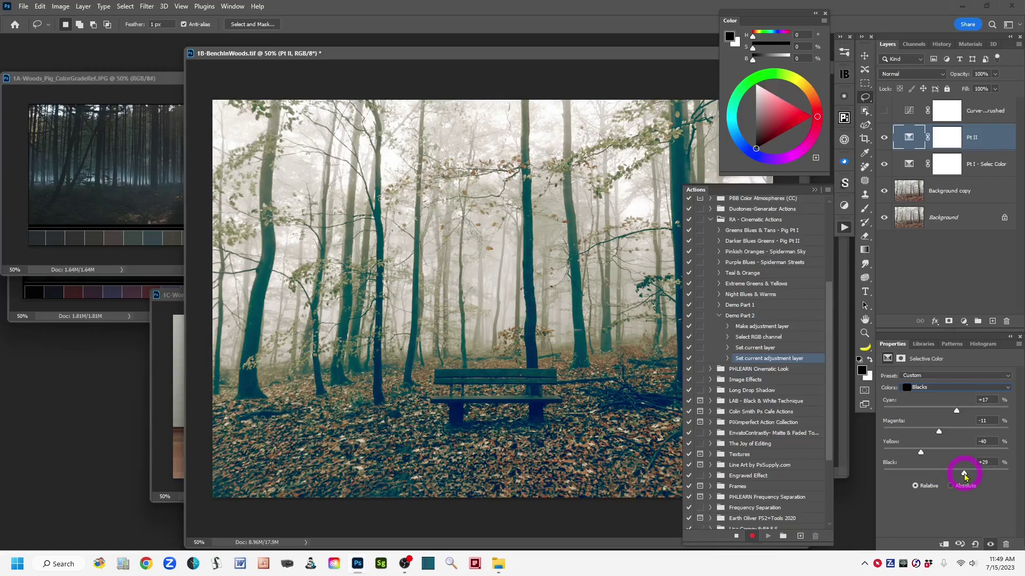
{"action": "left_click_drag", "start_coordinate": [966, 477], "coordinate": [968, 477]}
{"action": "left_click_drag", "start_coordinate": [967, 476], "coordinate": [967, 478]}
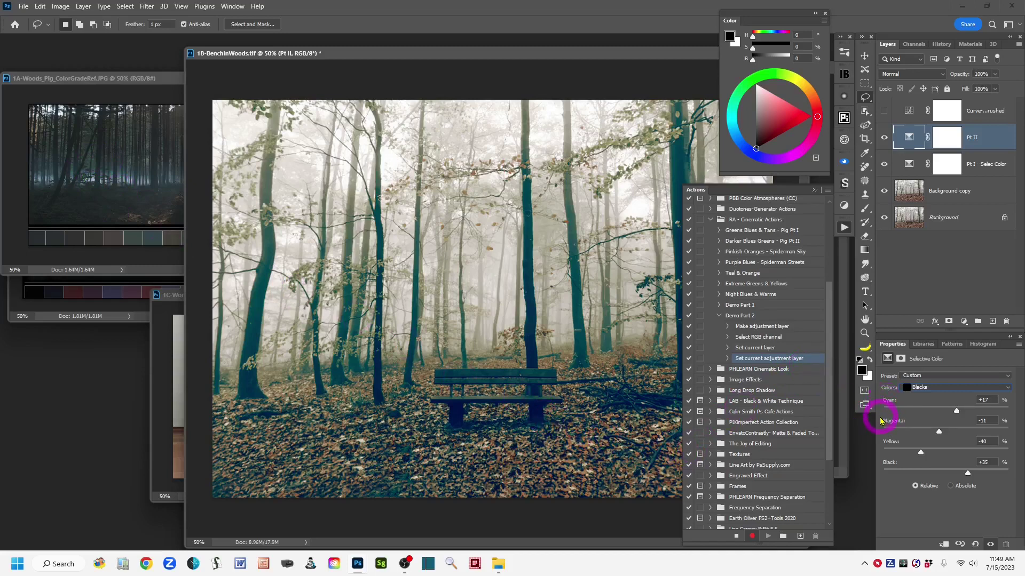
Switch the Pt II adjustment to the Absolute method and finish recording the Demo Part 2 action.
{"action": "left_click", "coordinate": [950, 486]}
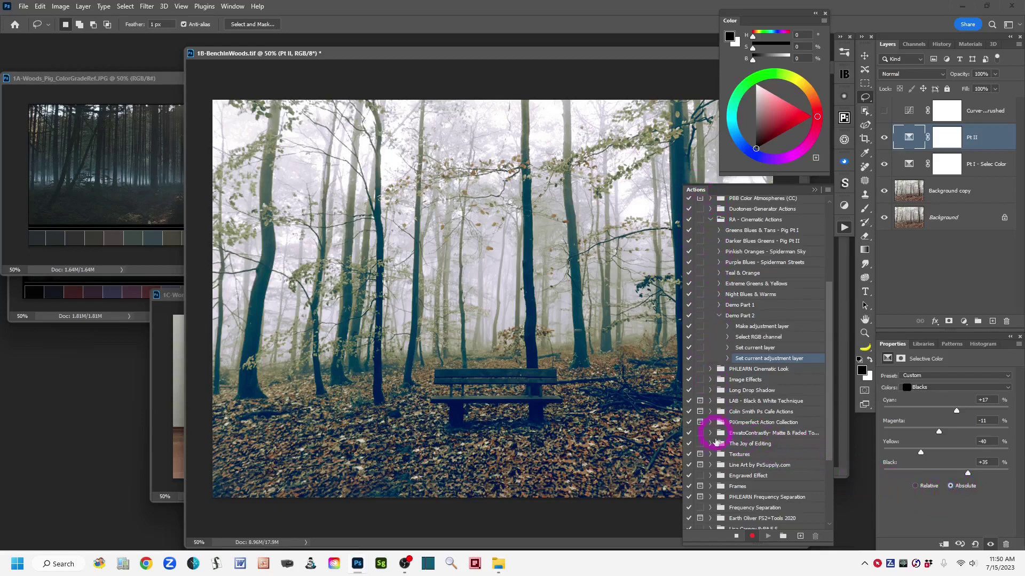
{"action": "left_click", "coordinate": [736, 538]}
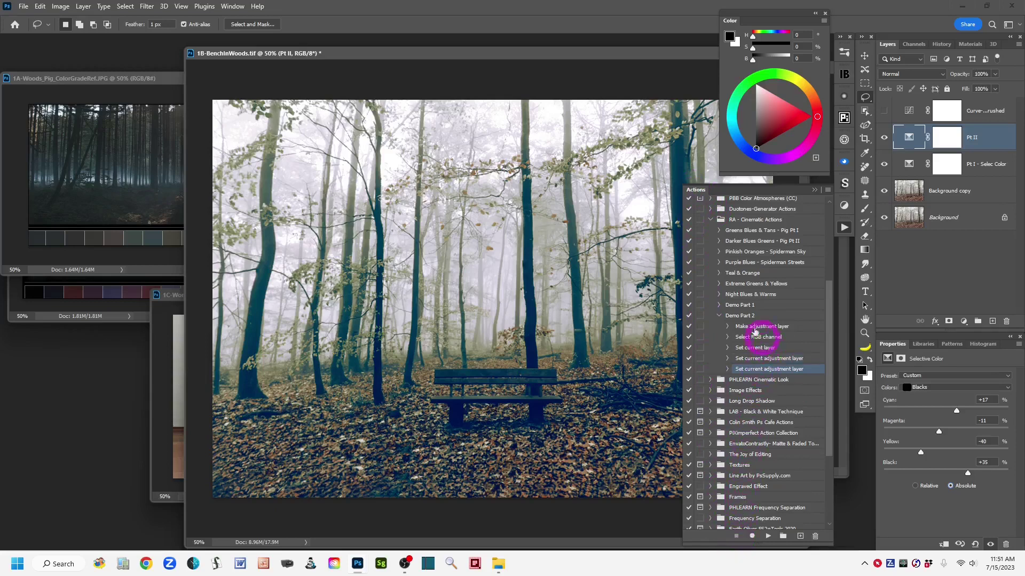
{"action": "left_click", "coordinate": [720, 318]}
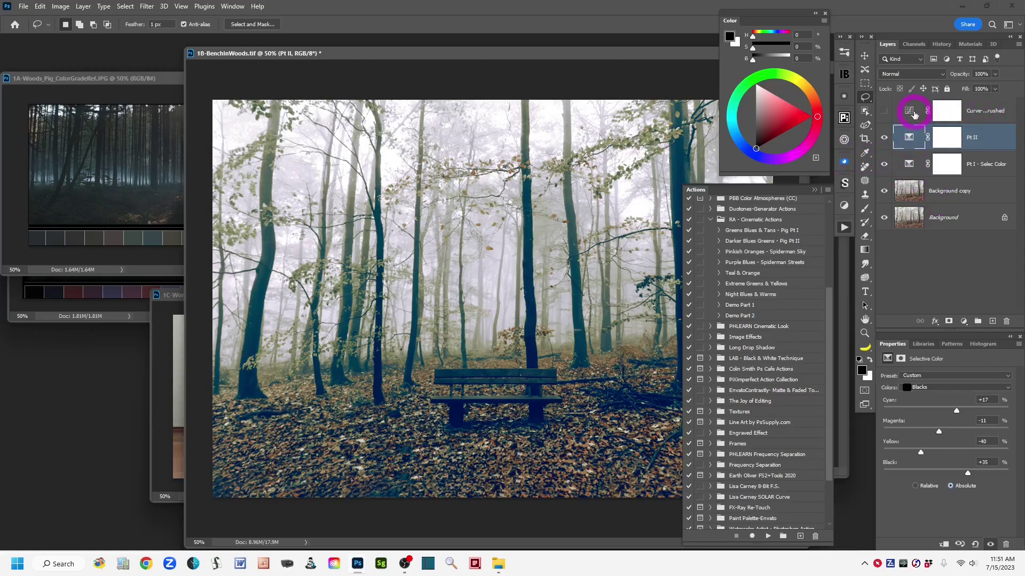
Place the Curve-Milky Crushed layer directly beneath Pt II and turn on its visibility.
{"action": "left_click_drag", "start_coordinate": [911, 114], "coordinate": [908, 153]}
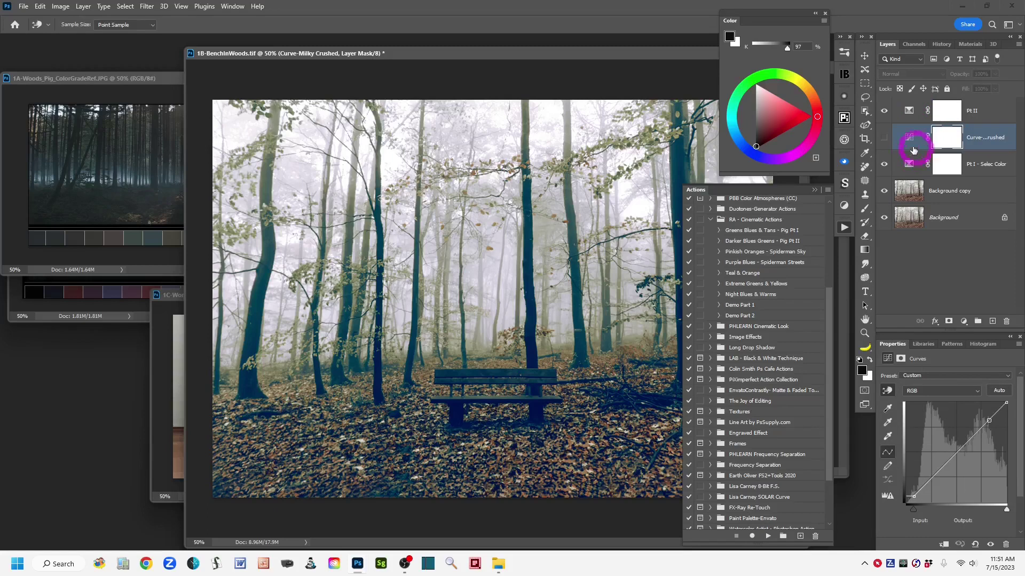
{"action": "left_click", "coordinate": [890, 139]}
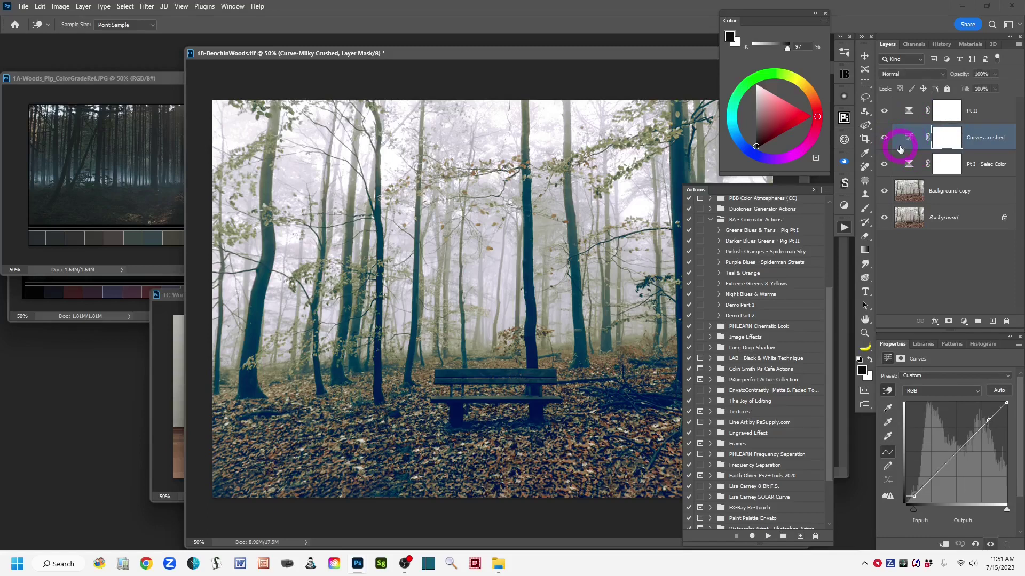
{"action": "left_click", "coordinate": [549, 373]}
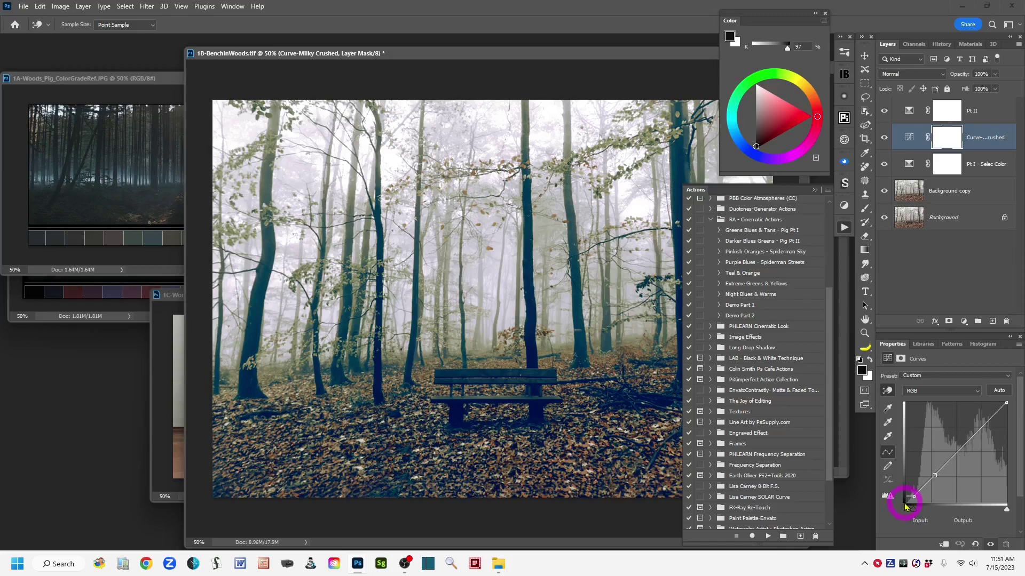
{"action": "left_click_drag", "start_coordinate": [905, 507], "coordinate": [914, 503]}
{"action": "left_click", "coordinate": [909, 138]}
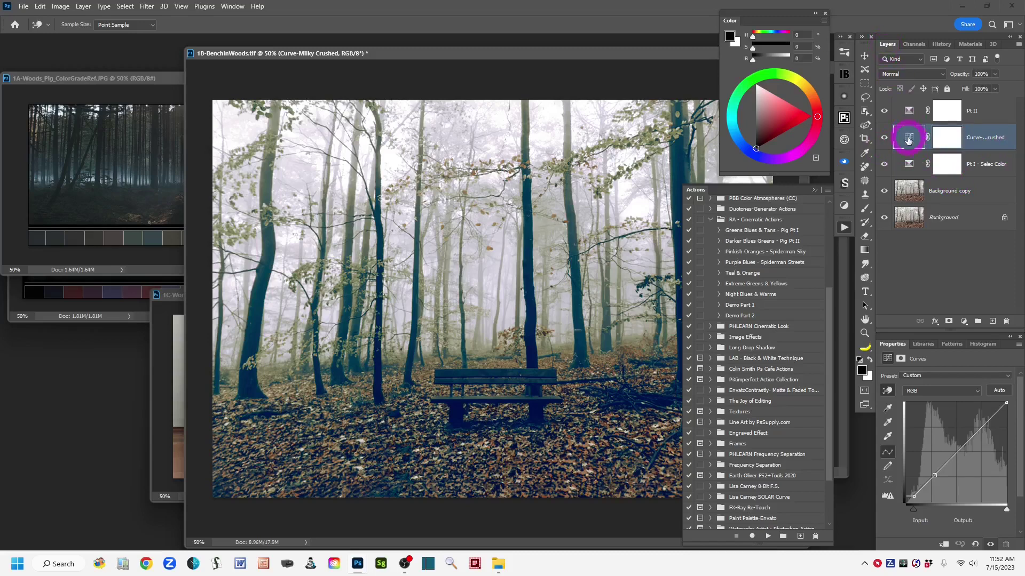
Duplicate the Curve-Milky Crushed layer, place the copy above Pt II and compare the image with and without it.
{"action": "left_click_drag", "start_coordinate": [909, 139], "coordinate": [994, 321]}
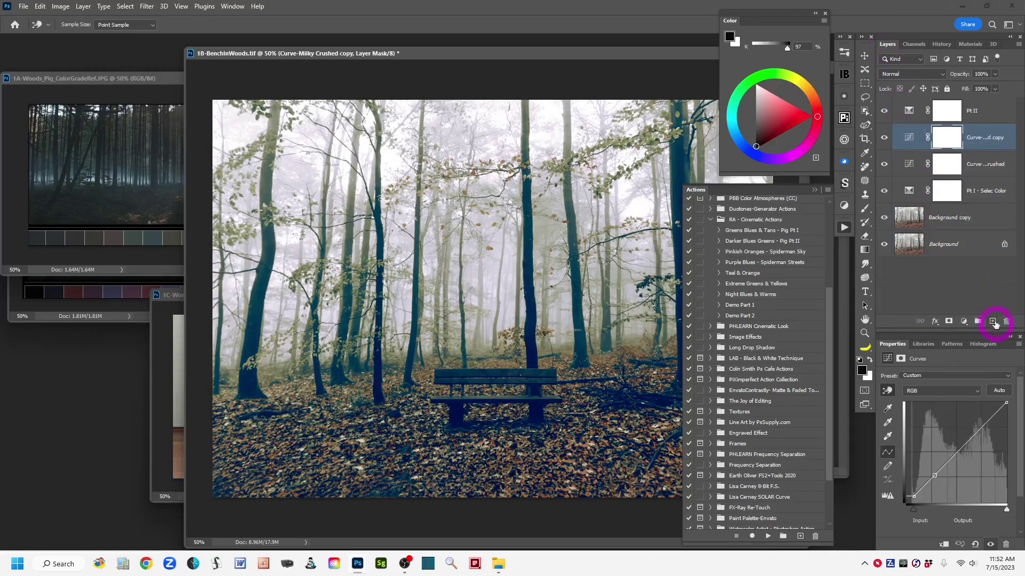
{"action": "left_click", "coordinate": [908, 139]}
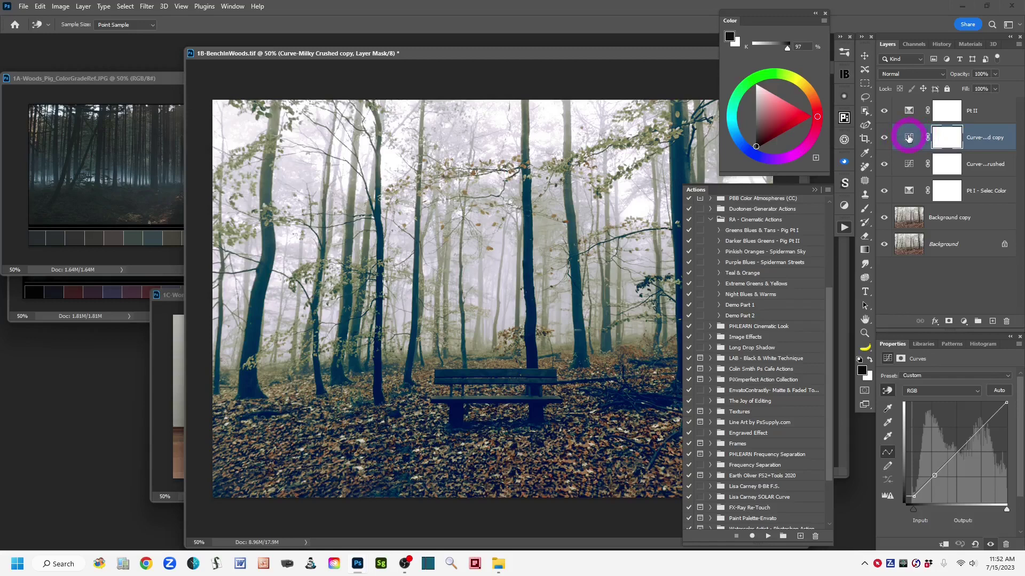
{"action": "left_click_drag", "start_coordinate": [910, 105], "coordinate": [910, 103]}
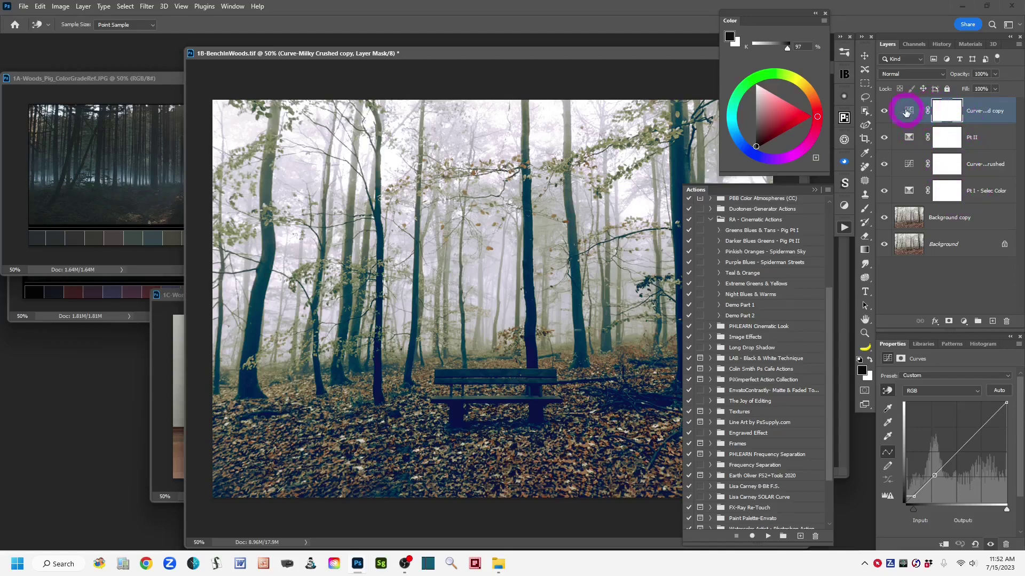
{"action": "left_click", "coordinate": [886, 113]}
{"action": "left_click", "coordinate": [886, 113]}
{"action": "left_click", "coordinate": [894, 114]}
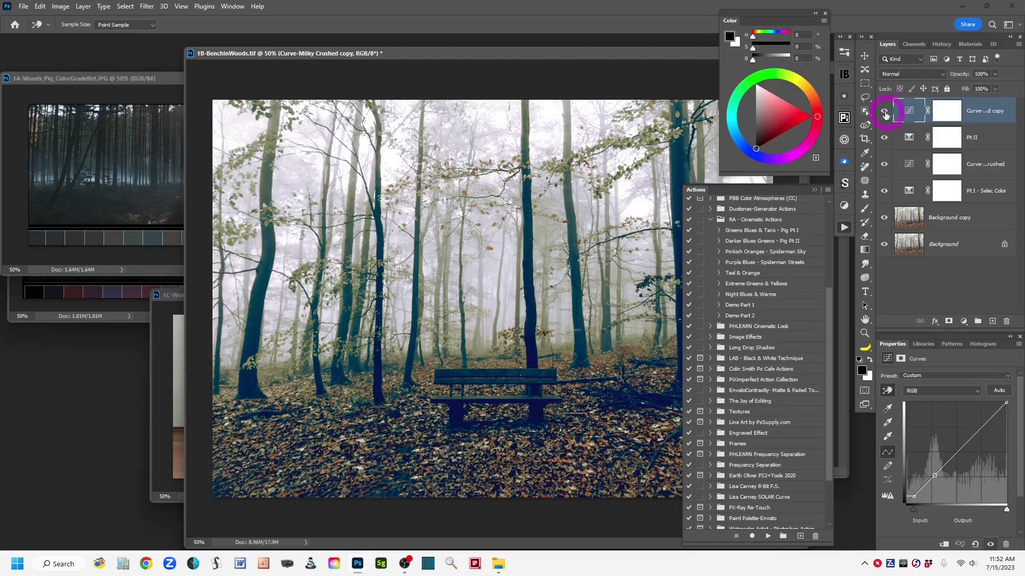
{"action": "left_click", "coordinate": [884, 114]}
{"action": "left_click", "coordinate": [885, 114]}
Lower the white point of the copied Milky Crushed curve to about input 251, output 239.
{"action": "left_click", "coordinate": [1007, 402]}
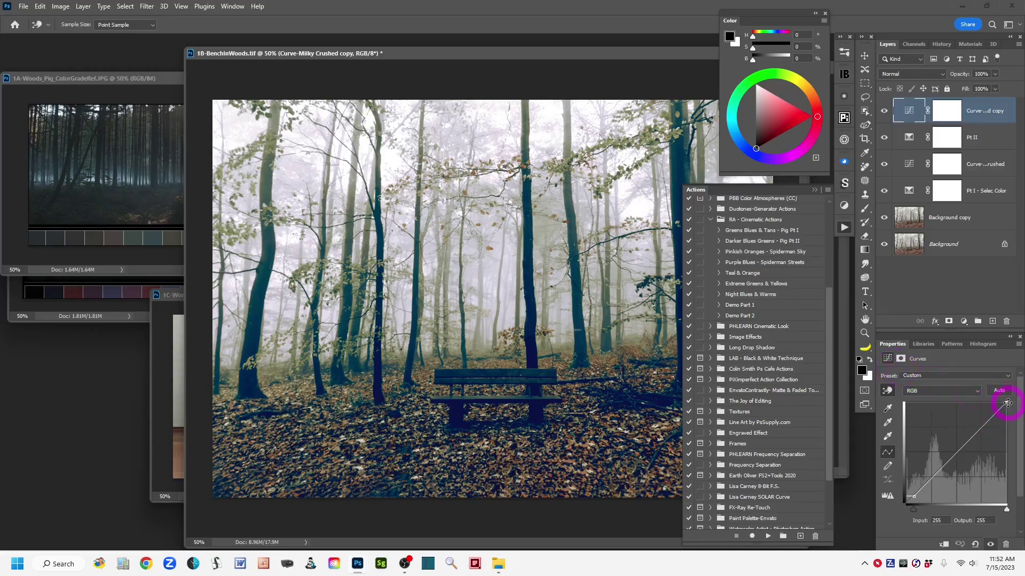
{"action": "left_click_drag", "start_coordinate": [1007, 402], "coordinate": [1005, 409]}
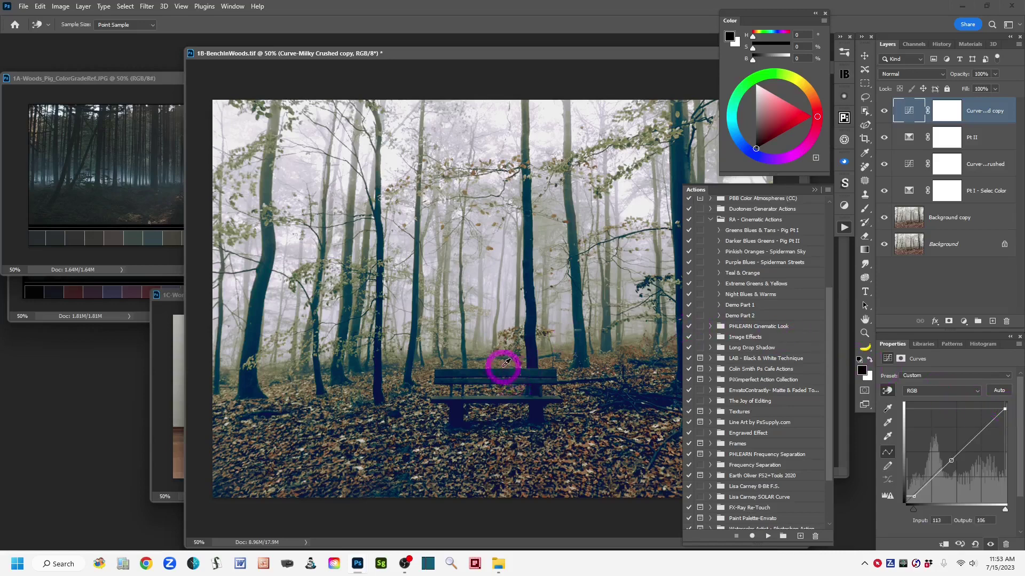
{"action": "left_click", "coordinate": [495, 288]}
{"action": "left_click", "coordinate": [865, 98]}
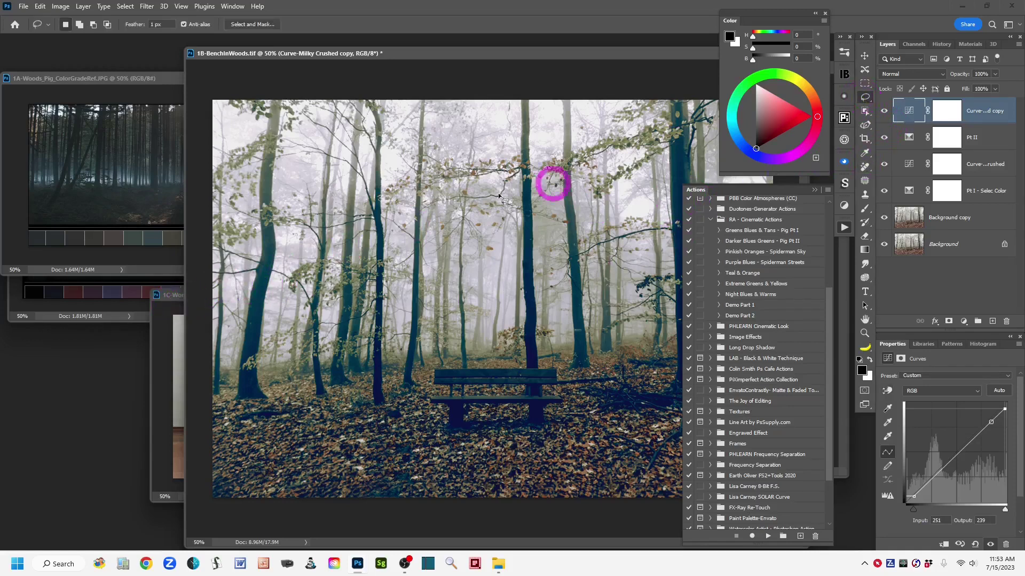
Bring 1C-WomanAndChild_ForAction.tif forward beside the bench photo and duplicate its Background layer.
{"action": "left_click", "coordinate": [174, 302]}
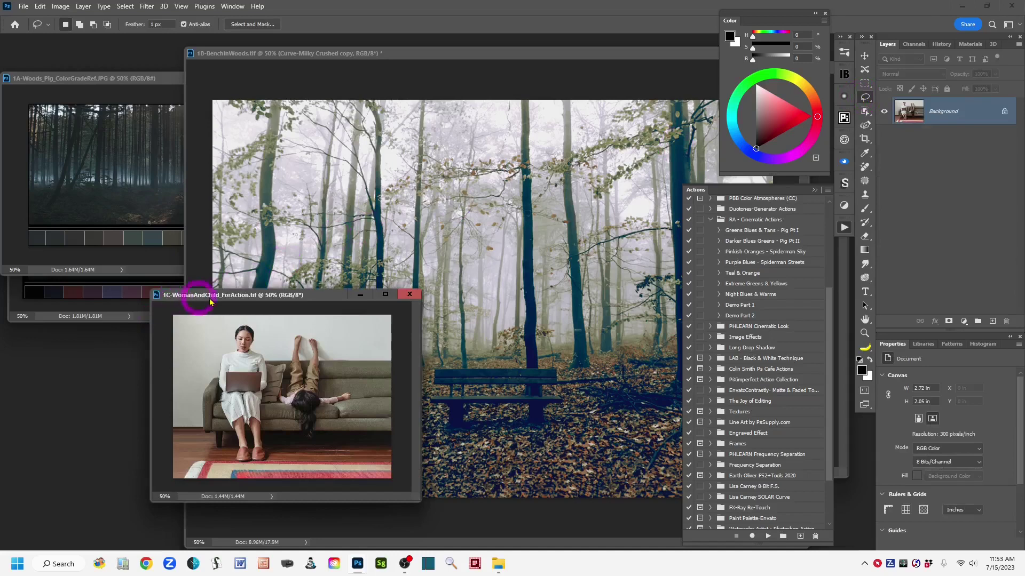
{"action": "mouse_move", "coordinate": [328, 305]}
{"action": "left_mouse_down"}
{"action": "mouse_move", "coordinate": [263, 300]}
{"action": "mouse_move", "coordinate": [274, 304]}
{"action": "left_mouse_up"}
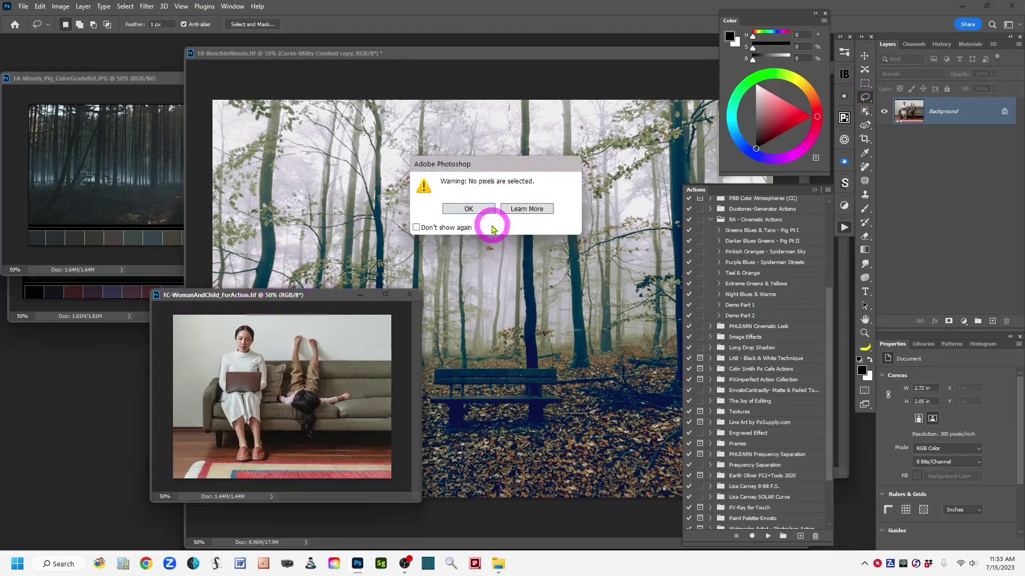
{"action": "left_click", "coordinate": [469, 209]}
{"action": "left_click_drag", "start_coordinate": [336, 292], "coordinate": [211, 310]}
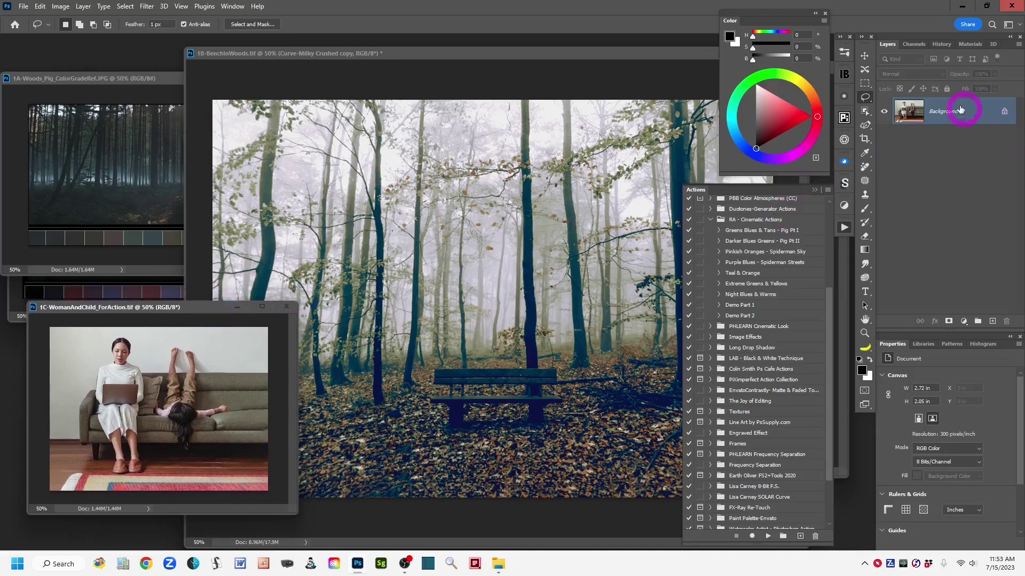
{"action": "left_click_drag", "start_coordinate": [982, 111], "coordinate": [991, 318]}
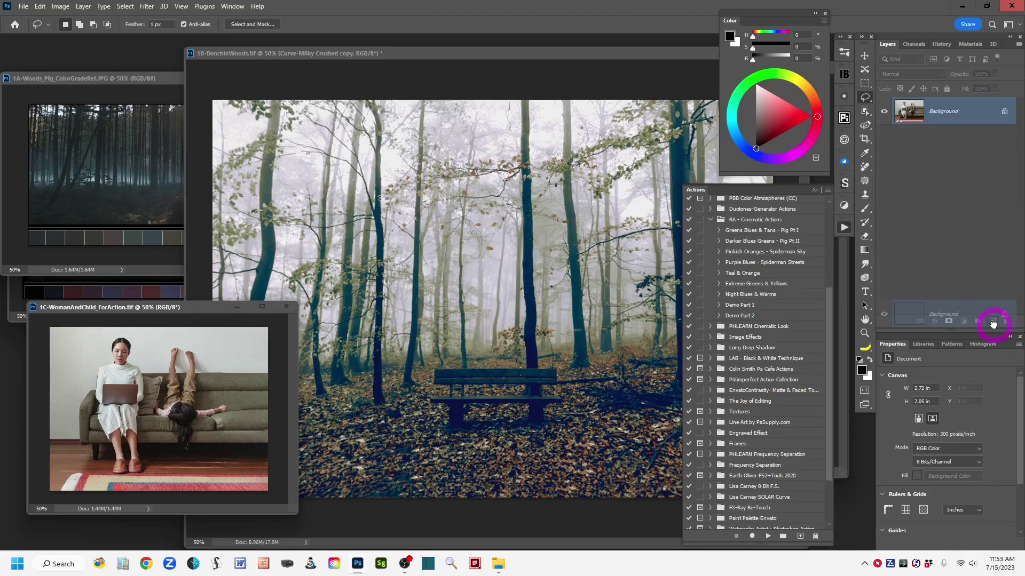
{"action": "left_click_drag", "start_coordinate": [993, 324], "coordinate": [993, 323]}
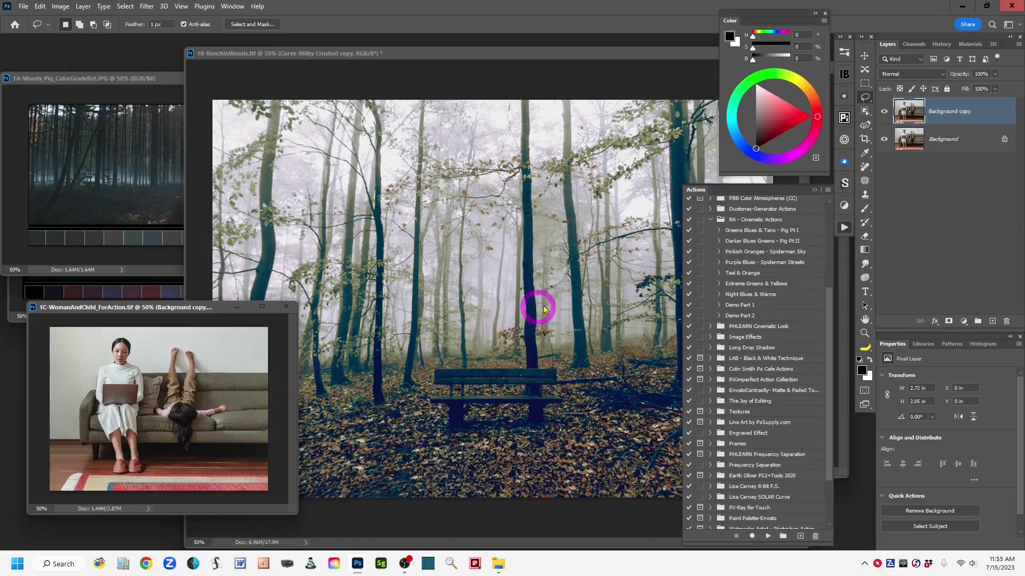
Hide the Actions panel and bring it back.
{"action": "left_click", "coordinate": [815, 191]}
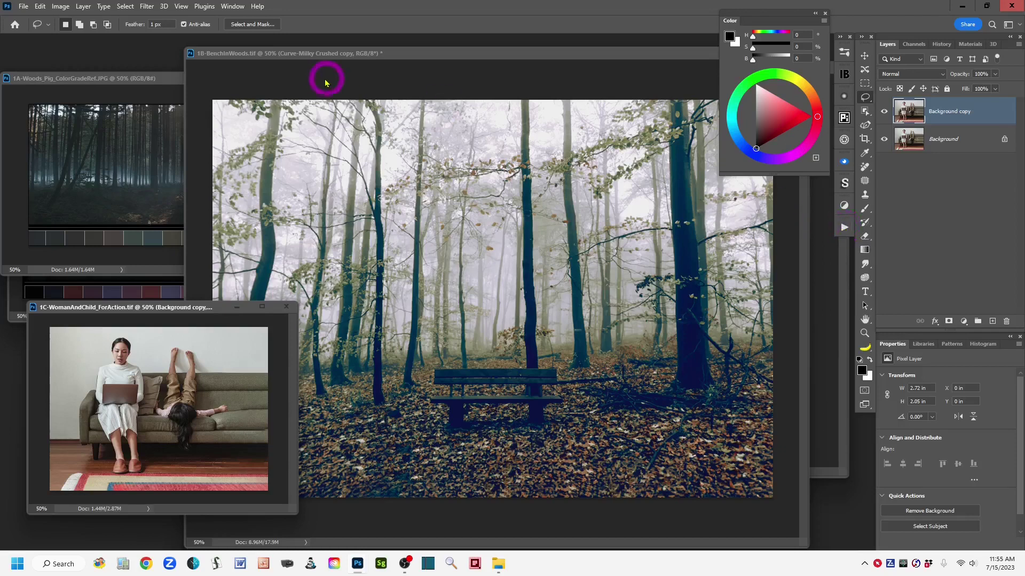
{"action": "left_click", "coordinate": [234, 7]}
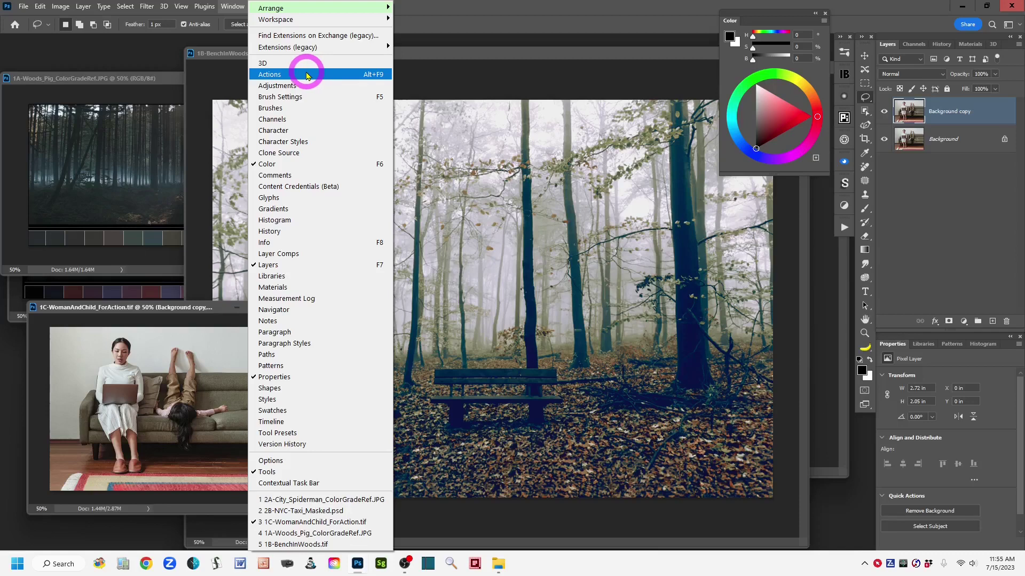
{"action": "left_click", "coordinate": [460, 11]}
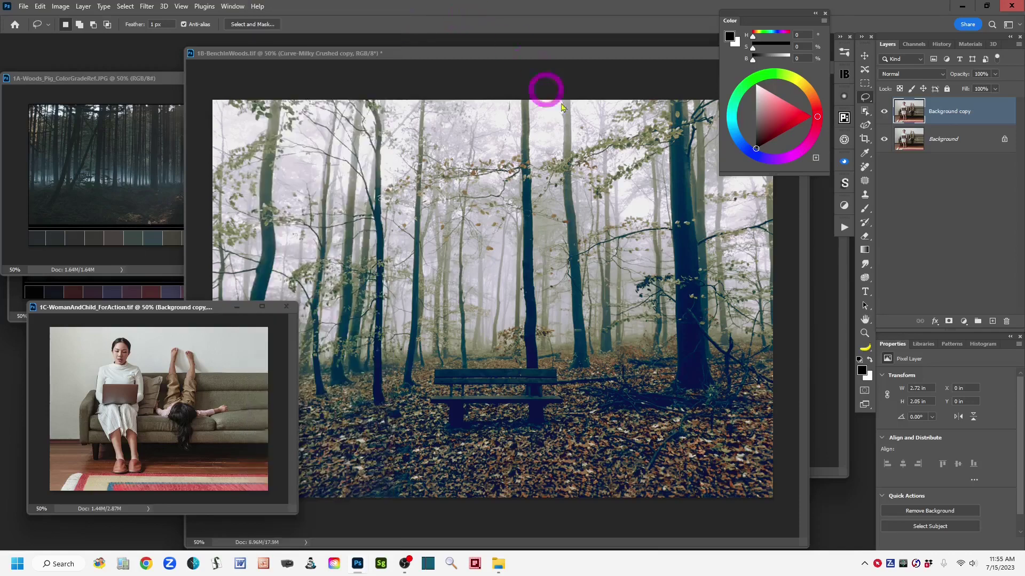
{"action": "left_click", "coordinate": [845, 229]}
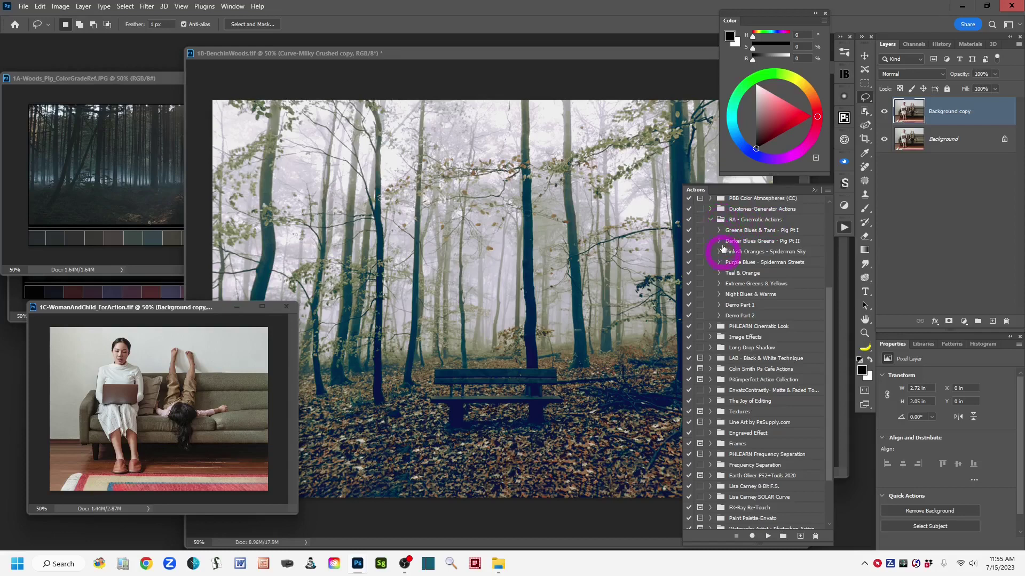
Run the Demo Part 1 action on the woman-and-child photo and compare the image with and without its Selective Color layer.
{"action": "left_click", "coordinate": [745, 307]}
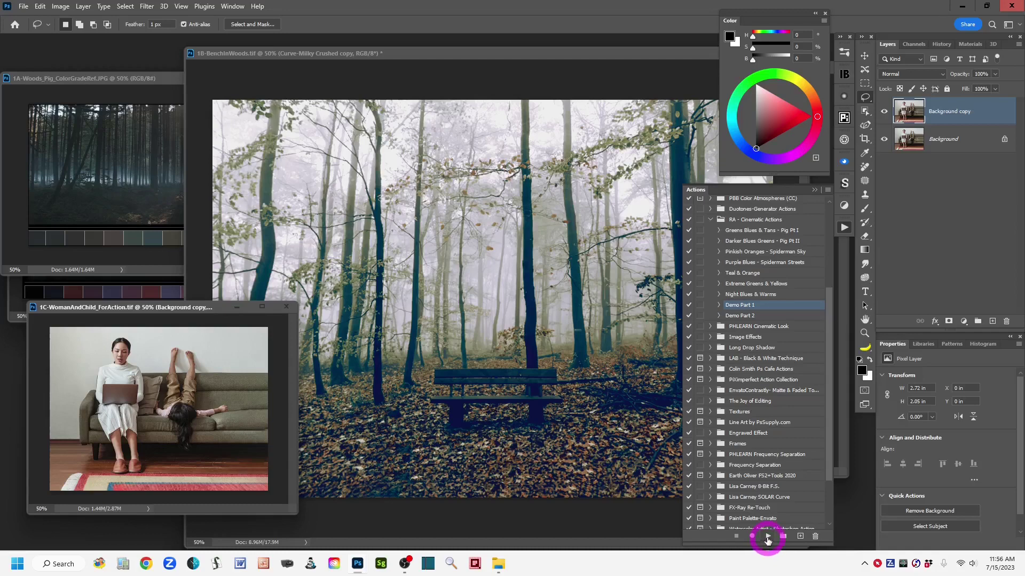
{"action": "left_click", "coordinate": [767, 537]}
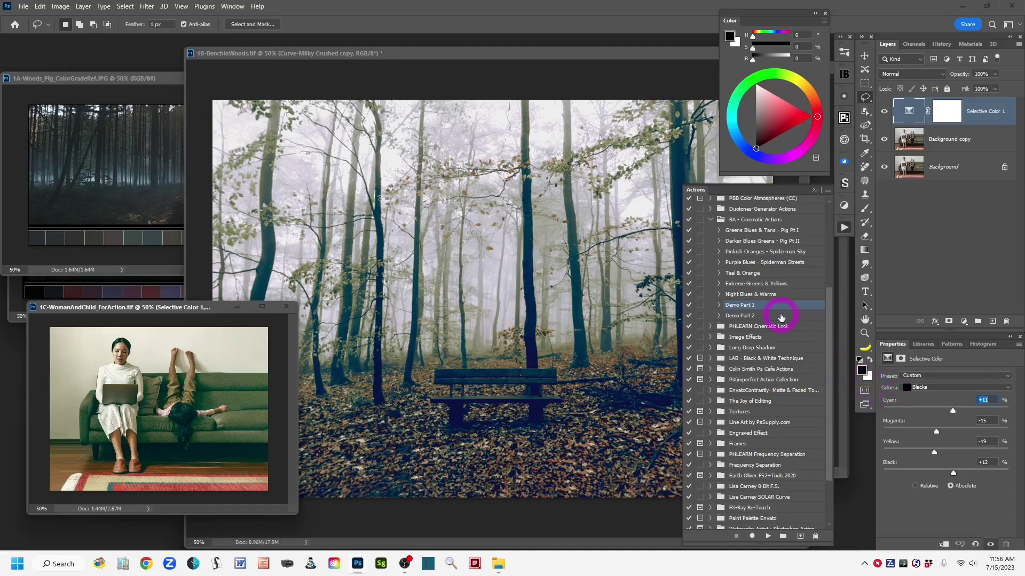
{"action": "left_click", "coordinate": [885, 112]}
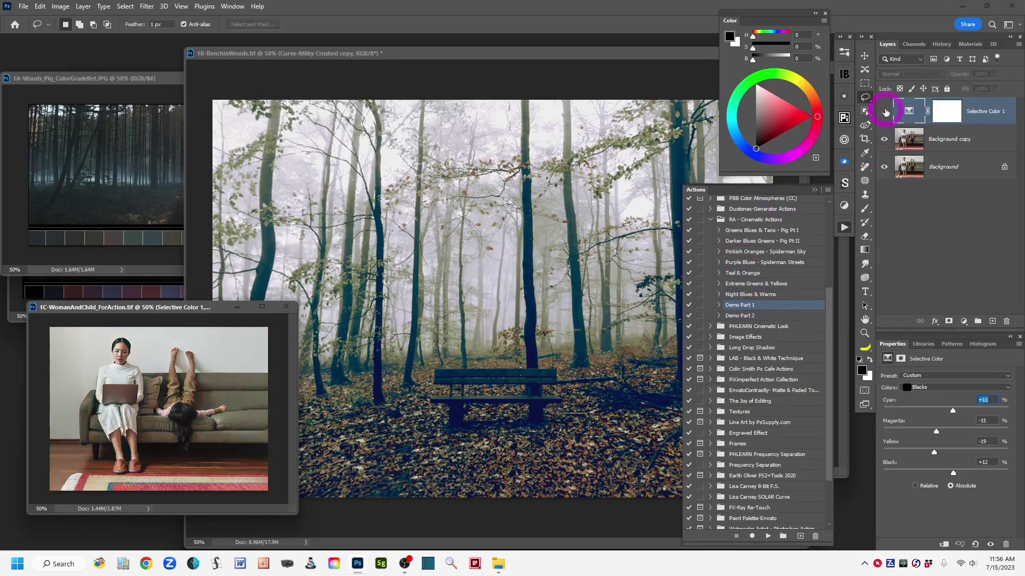
{"action": "left_click", "coordinate": [884, 111]}
{"action": "left_click", "coordinate": [885, 111]}
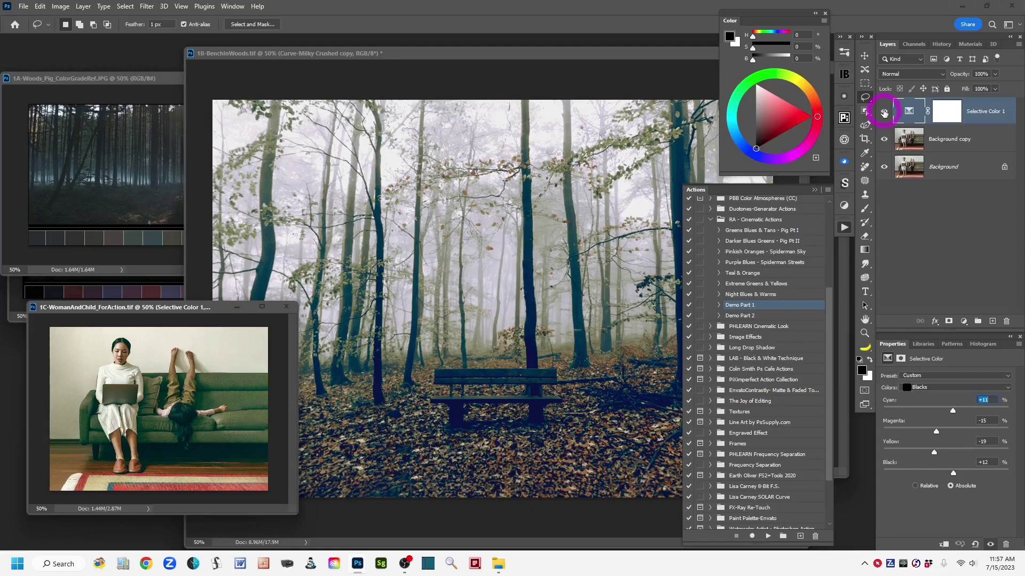
{"action": "left_click", "coordinate": [885, 112]}
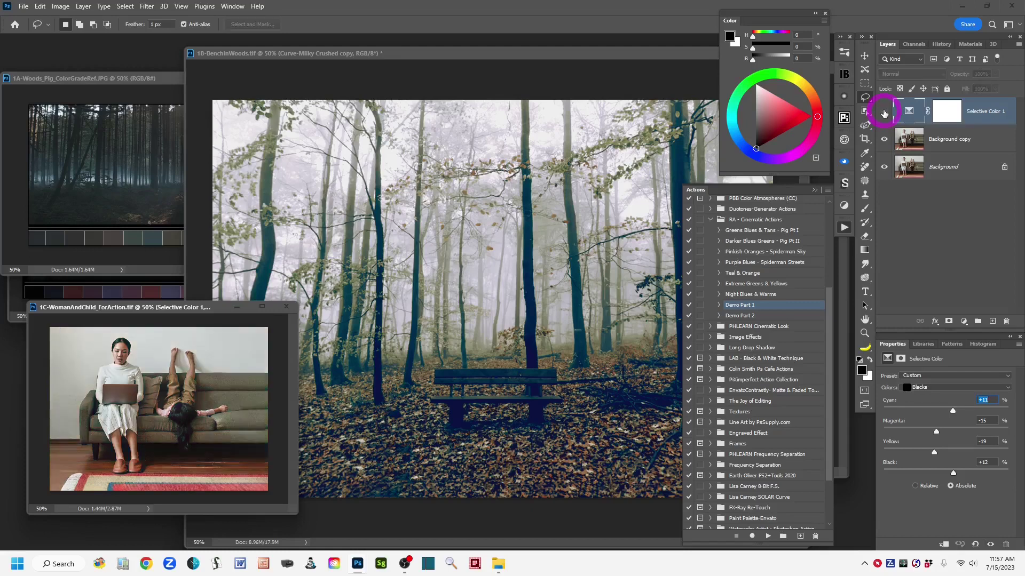
{"action": "left_click", "coordinate": [885, 112]}
{"action": "left_click", "coordinate": [884, 112]}
{"action": "left_click", "coordinate": [884, 112]}
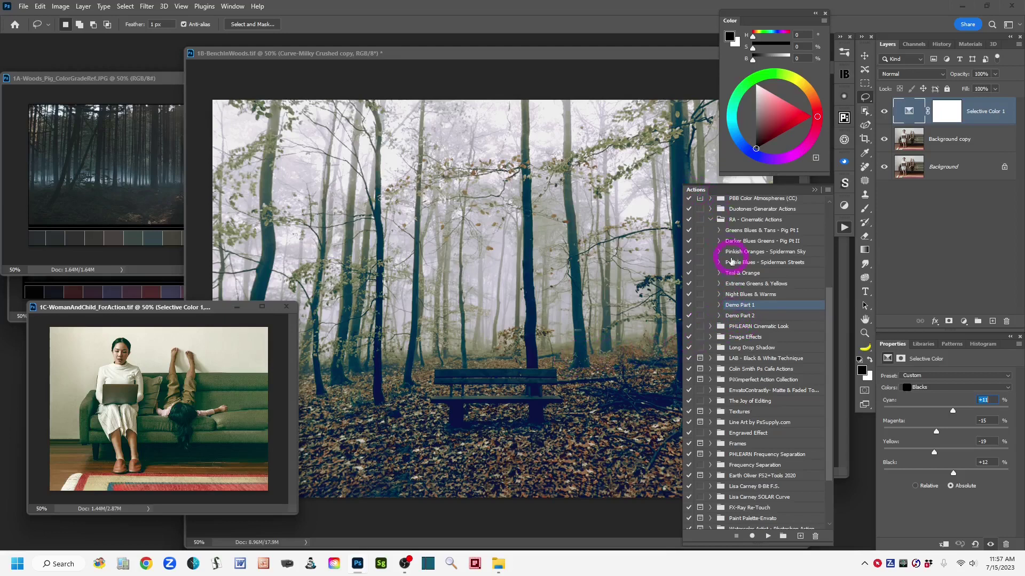
Run the Demo Part 2 action on the woman-and-child photo and rename the added Pt II layer Selec Color Pt 2.
{"action": "left_click", "coordinate": [735, 318]}
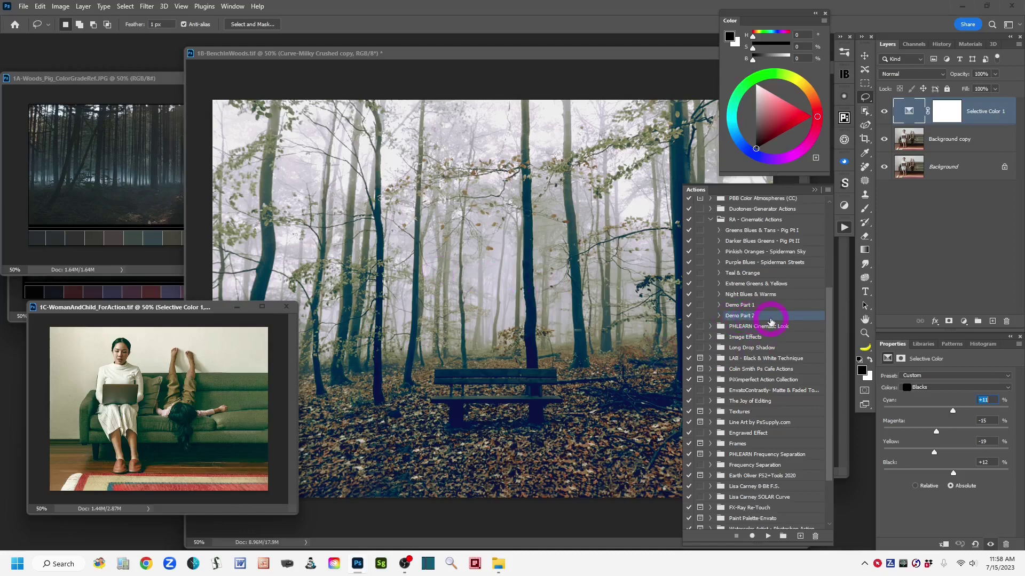
{"action": "left_click", "coordinate": [768, 538]}
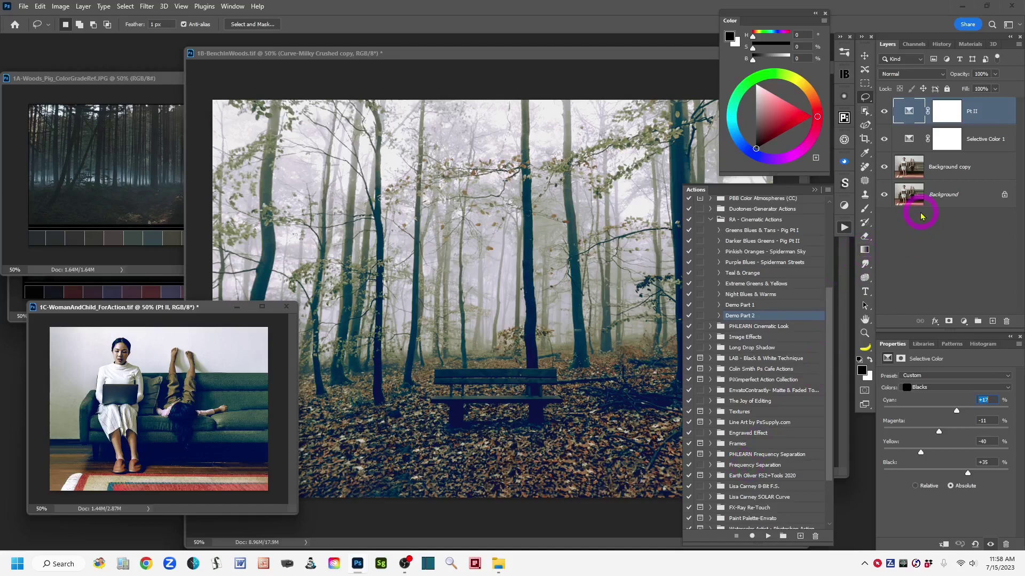
{"action": "double_click", "coordinate": [973, 113]}
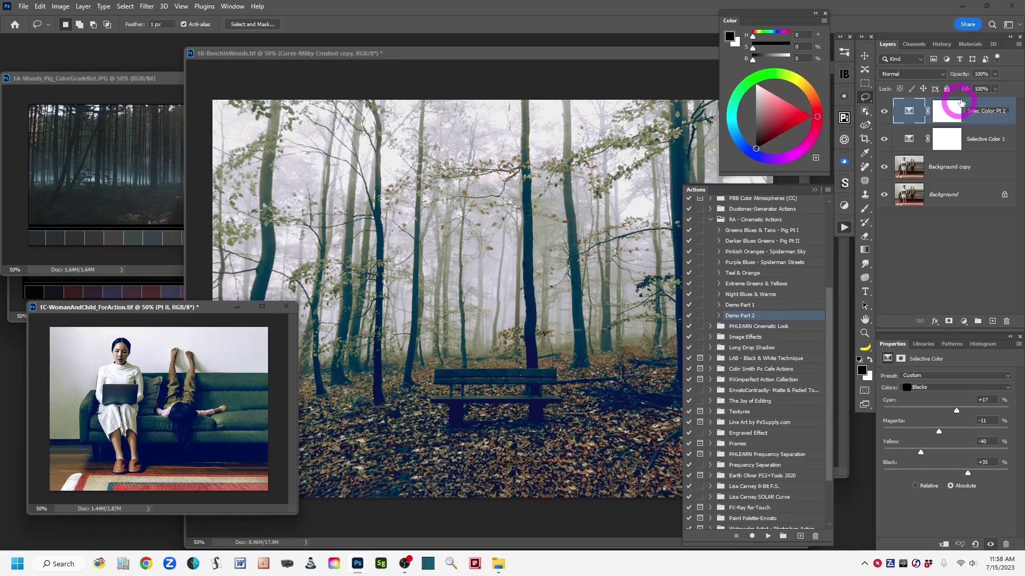
{"action": "key", "text": "Return"}
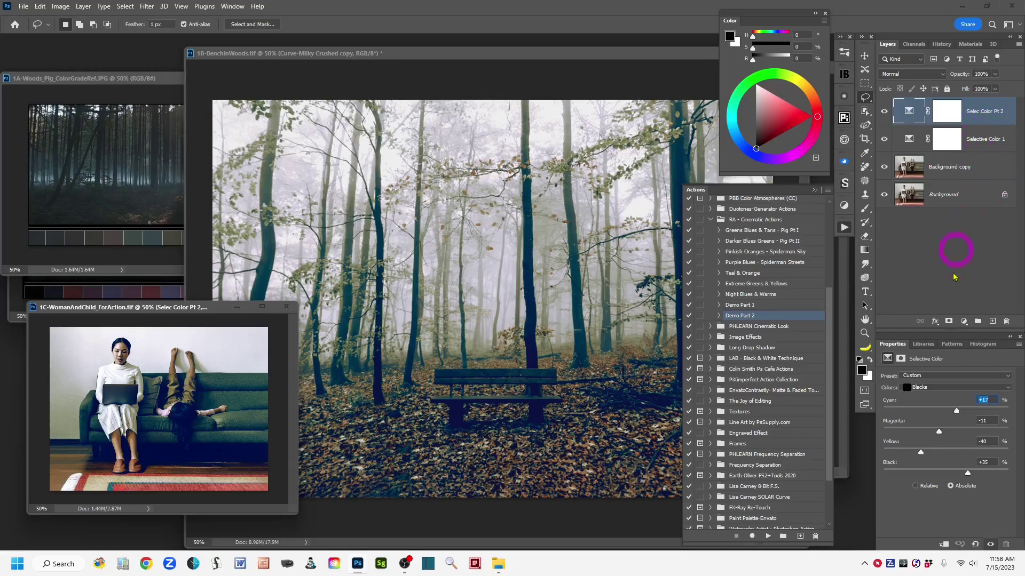
{"action": "left_click", "coordinate": [963, 321]}
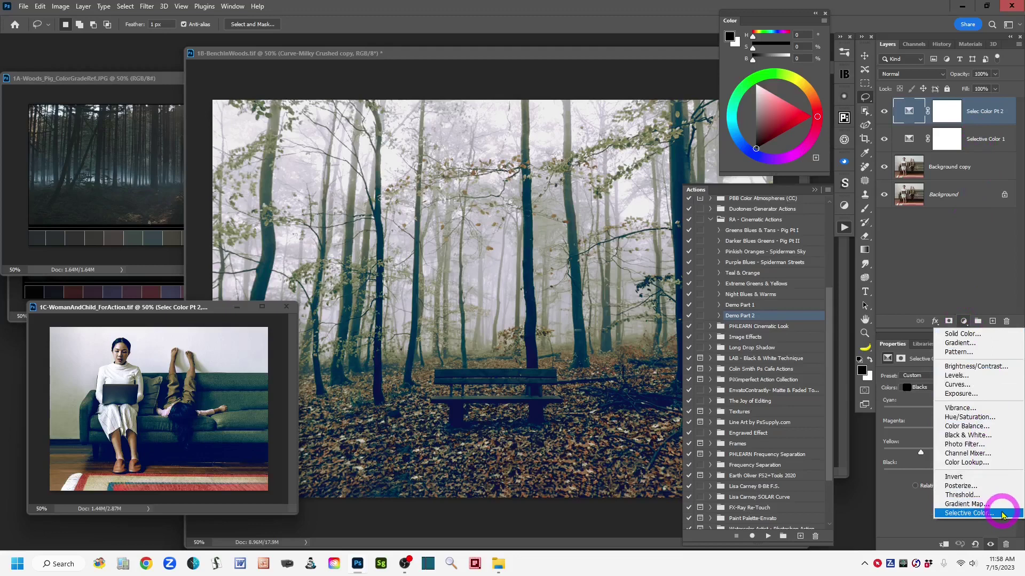
{"action": "left_click", "coordinate": [941, 247]}
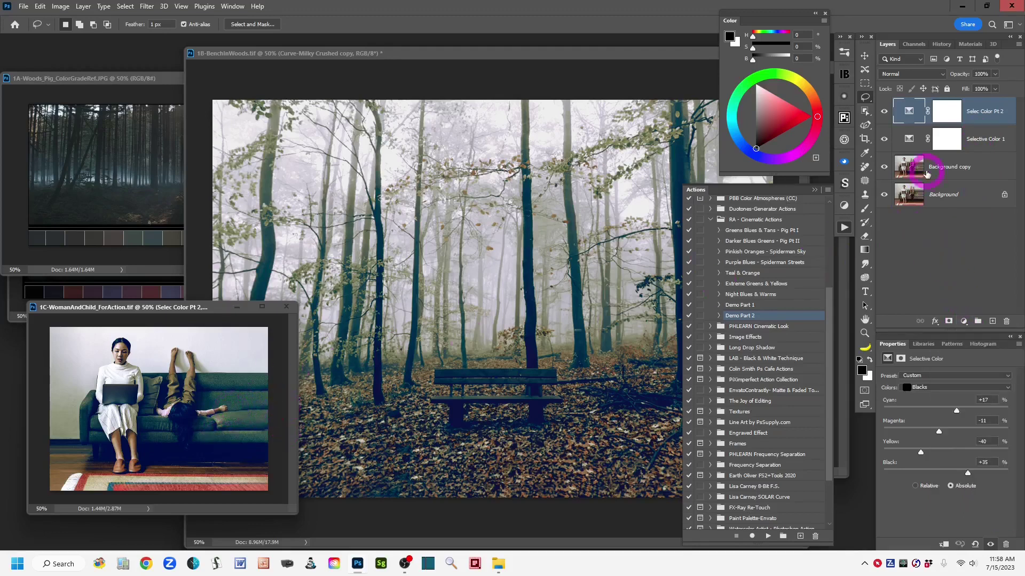
Compare the woman-and-child photo with and without the layers above its Background.
{"action": "left_click", "coordinate": [884, 194], "text": "alt"}
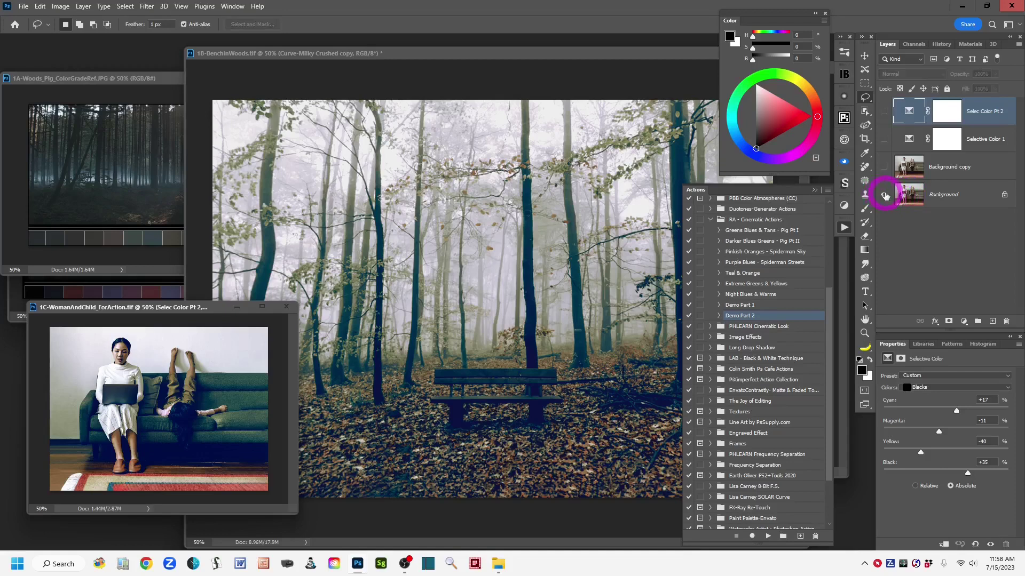
{"action": "left_click", "coordinate": [884, 195], "text": "alt"}
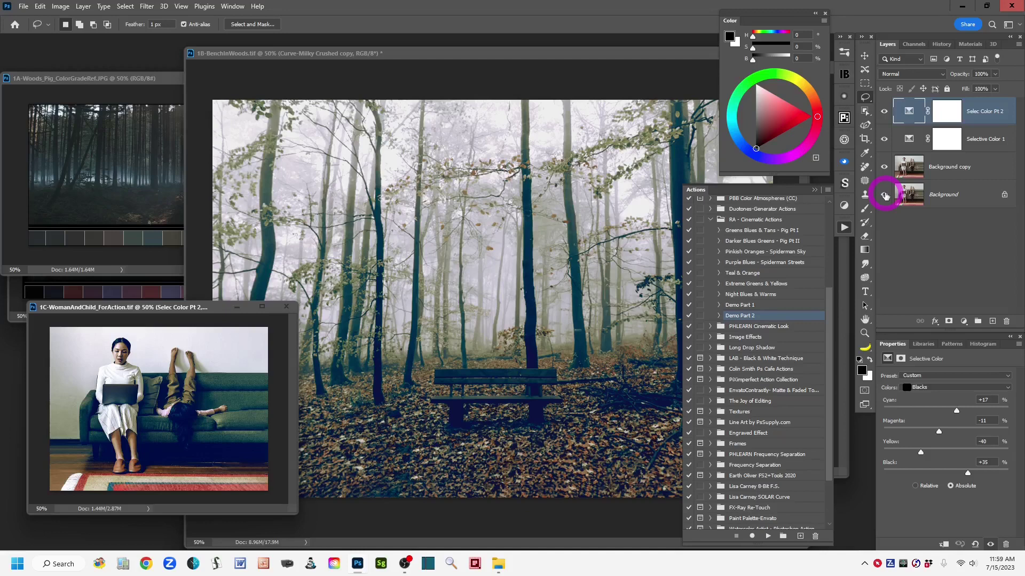
Add a Curves adjustment layer above Selec Color Pt 2 and raise its RGB black point to output 19.
{"action": "left_click", "coordinate": [906, 112]}
{"action": "left_click", "coordinate": [909, 111]}
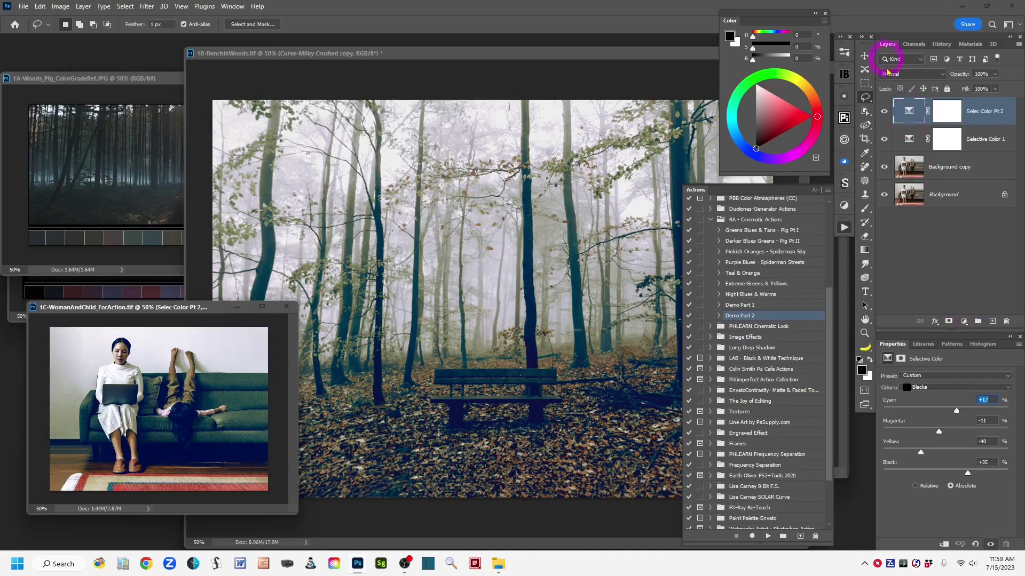
{"action": "left_click", "coordinate": [964, 323]}
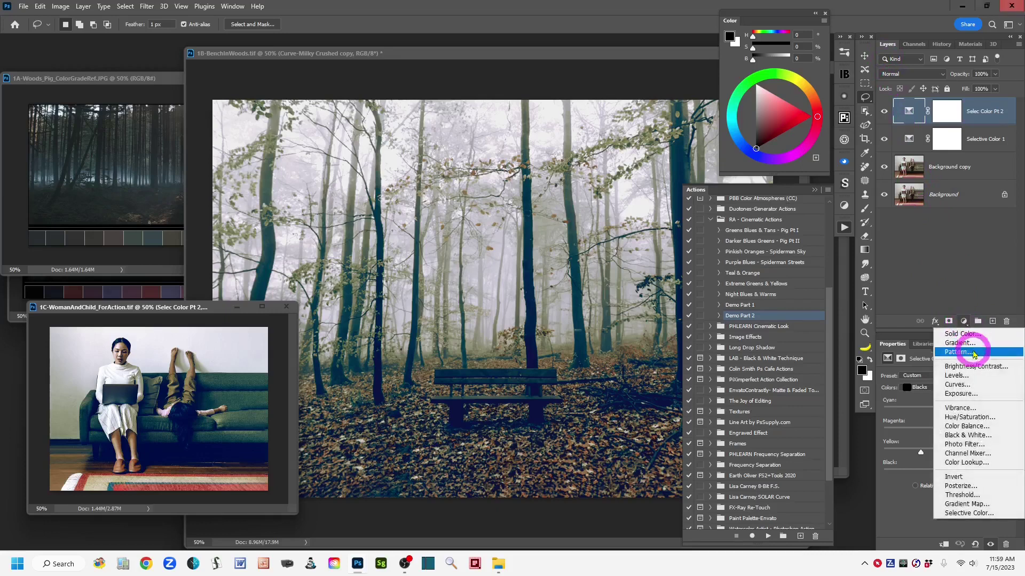
{"action": "left_click", "coordinate": [986, 385]}
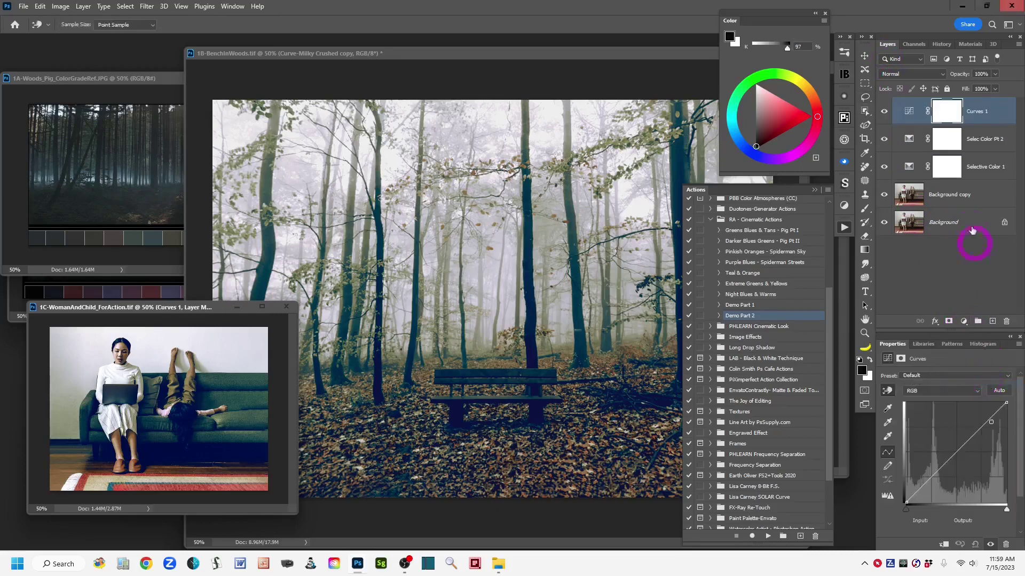
{"action": "left_click", "coordinate": [909, 110]}
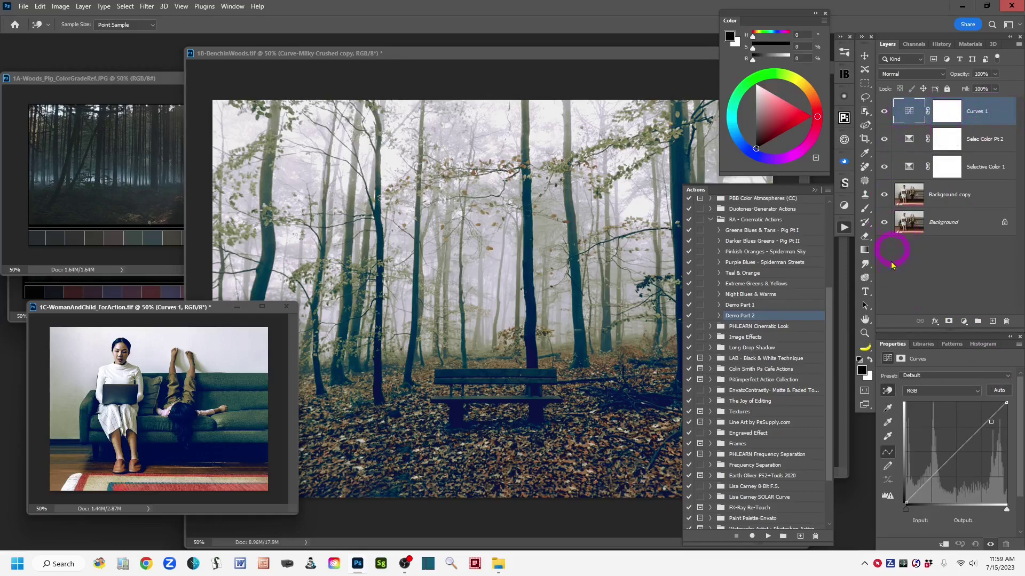
{"action": "left_click", "coordinate": [907, 503]}
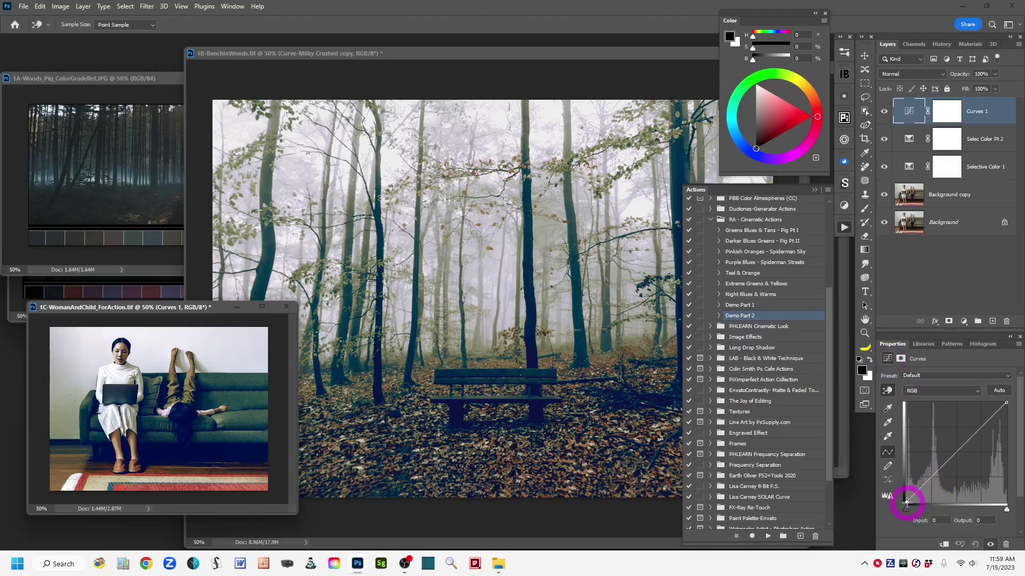
{"action": "left_click_drag", "start_coordinate": [906, 503], "coordinate": [903, 492]}
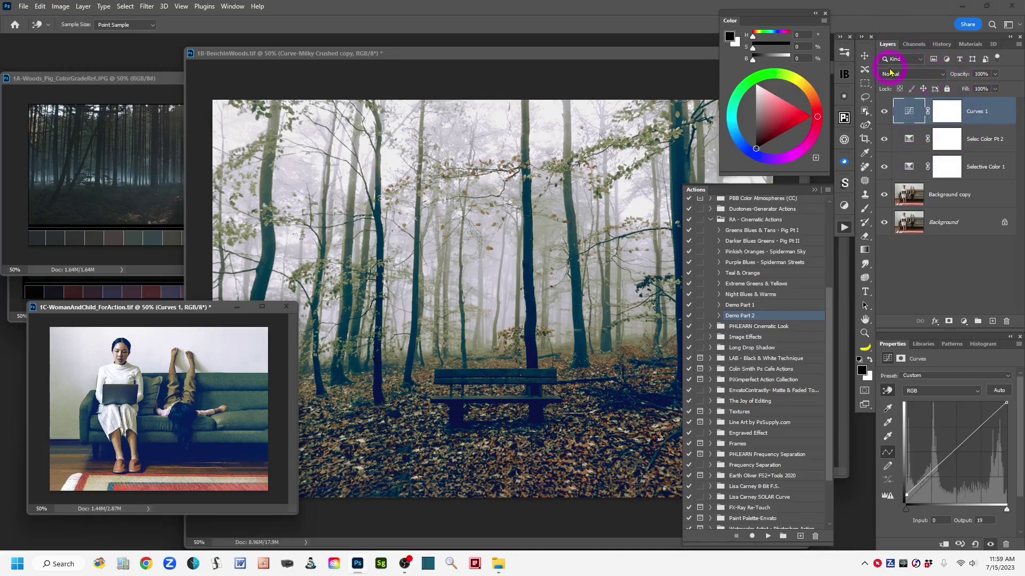
Reduce the opacity of the Curves 1 layer to 93%.
{"action": "left_click", "coordinate": [959, 76]}
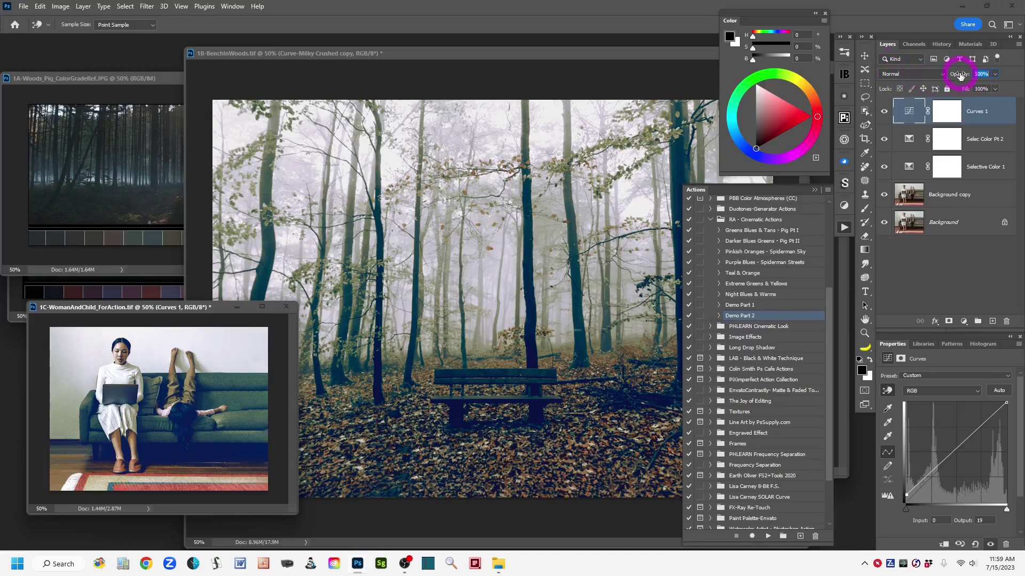
{"action": "left_click_drag", "start_coordinate": [960, 75], "coordinate": [957, 75]}
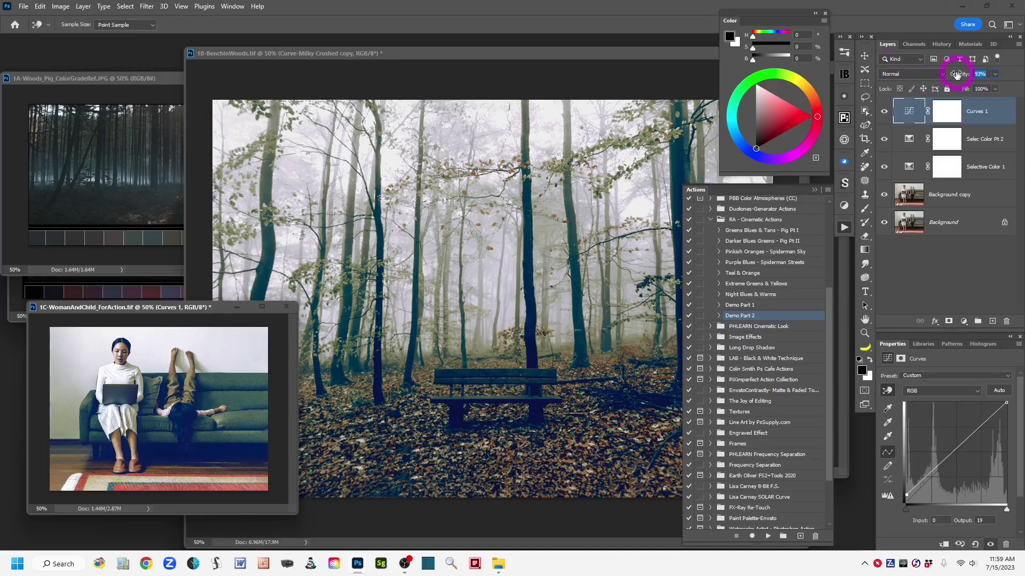
{"action": "left_click", "coordinate": [996, 75]}
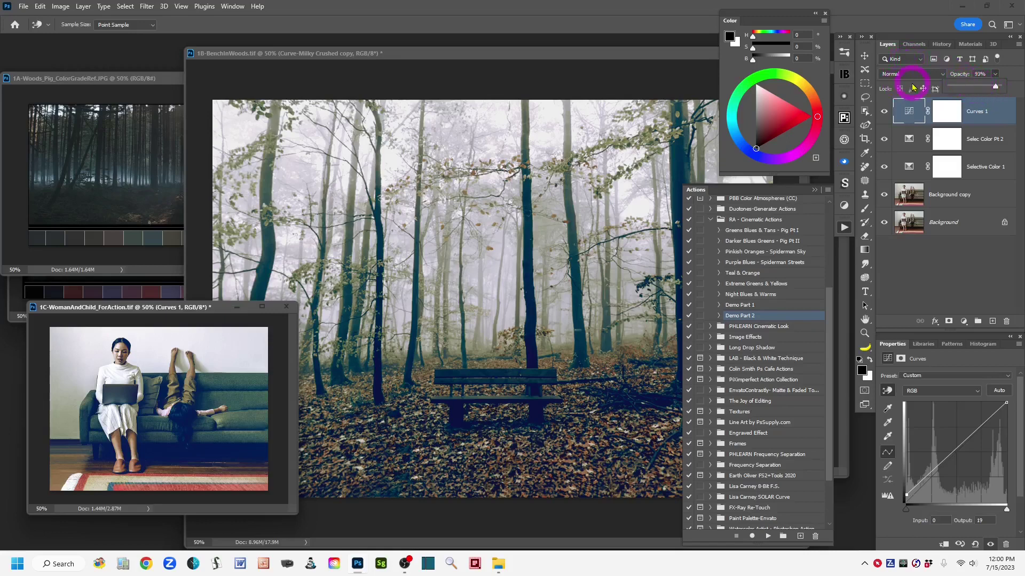
{"action": "left_click", "coordinate": [958, 75]}
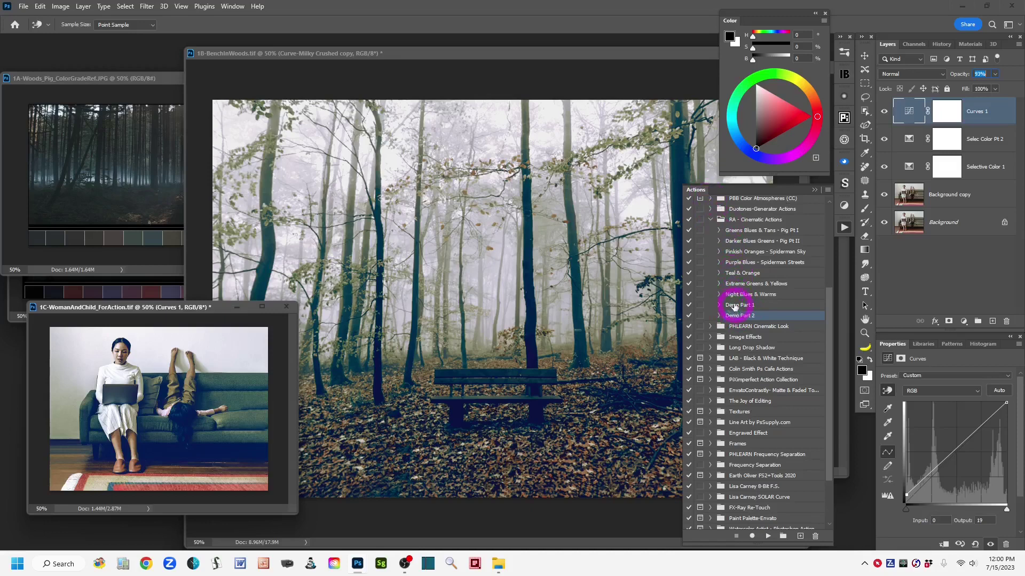
{"action": "left_click", "coordinate": [190, 376]}
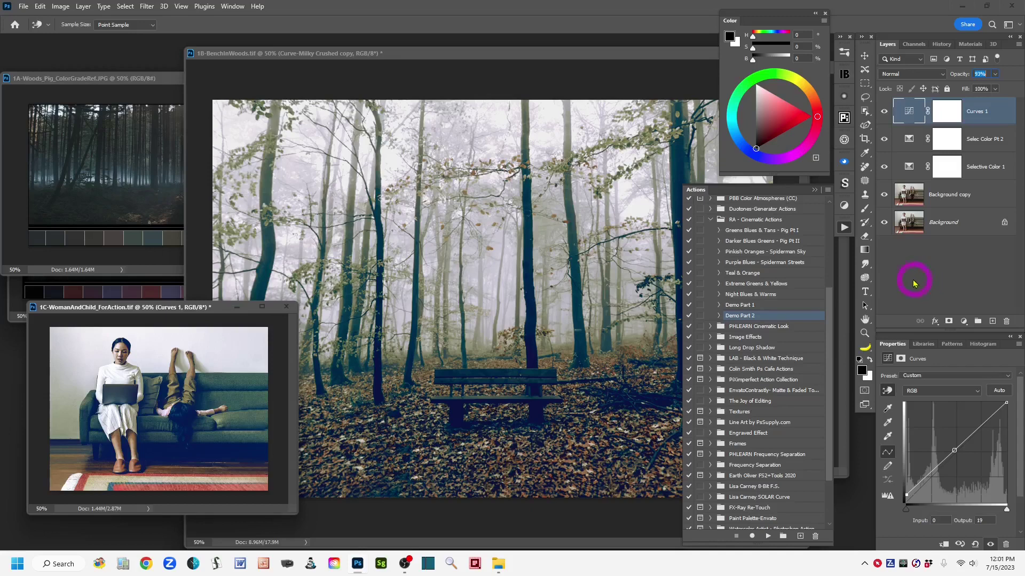
Collapse the Actions panel and close the woman-and-child photo, the bench photo and the woods reference without saving.
{"action": "left_click", "coordinate": [814, 191]}
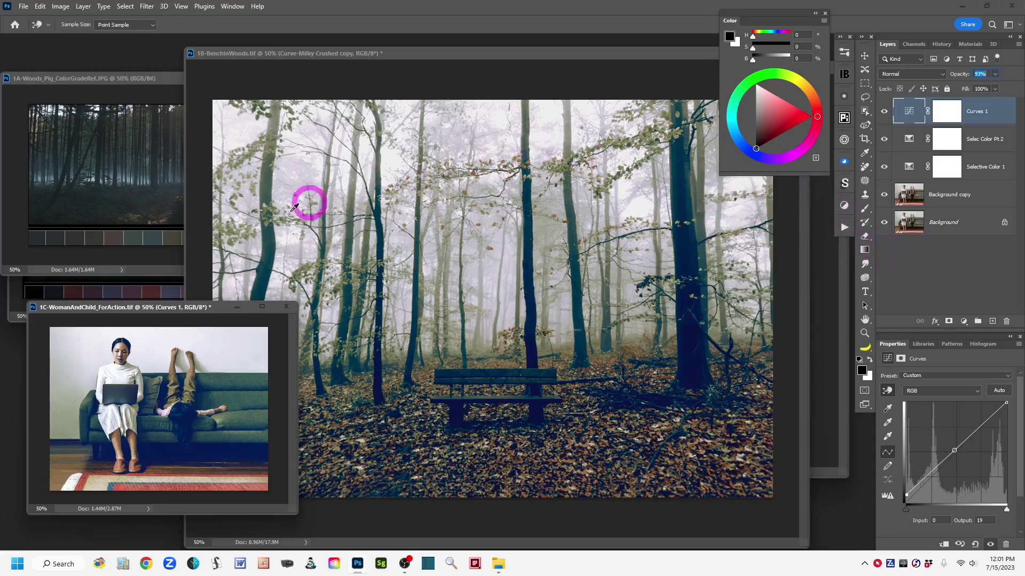
{"action": "left_click", "coordinate": [286, 309]}
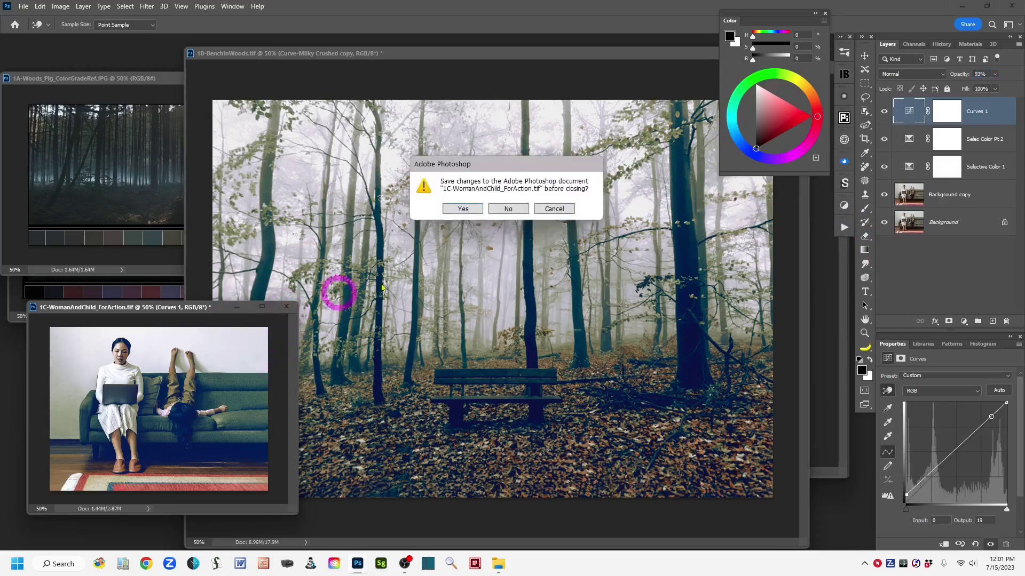
{"action": "left_click", "coordinate": [510, 209]}
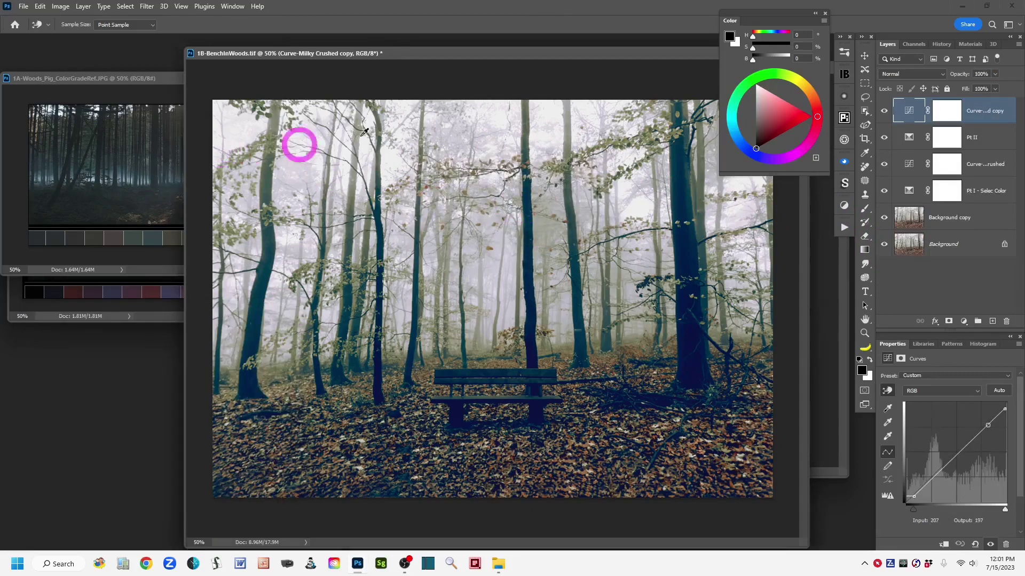
{"action": "left_click_drag", "start_coordinate": [557, 53], "coordinate": [431, 63]}
{"action": "left_click", "coordinate": [671, 63]}
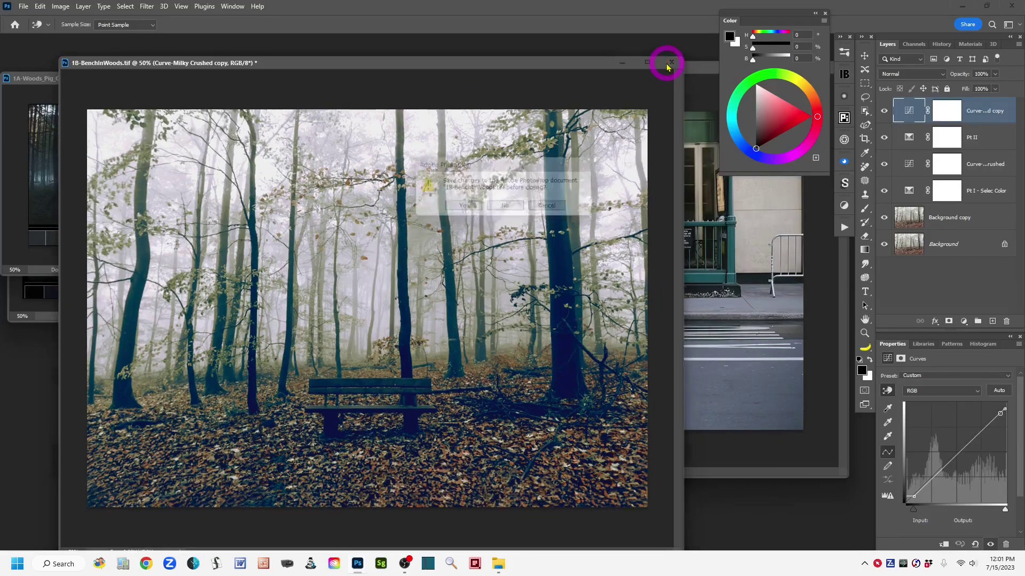
{"action": "left_click", "coordinate": [508, 208]}
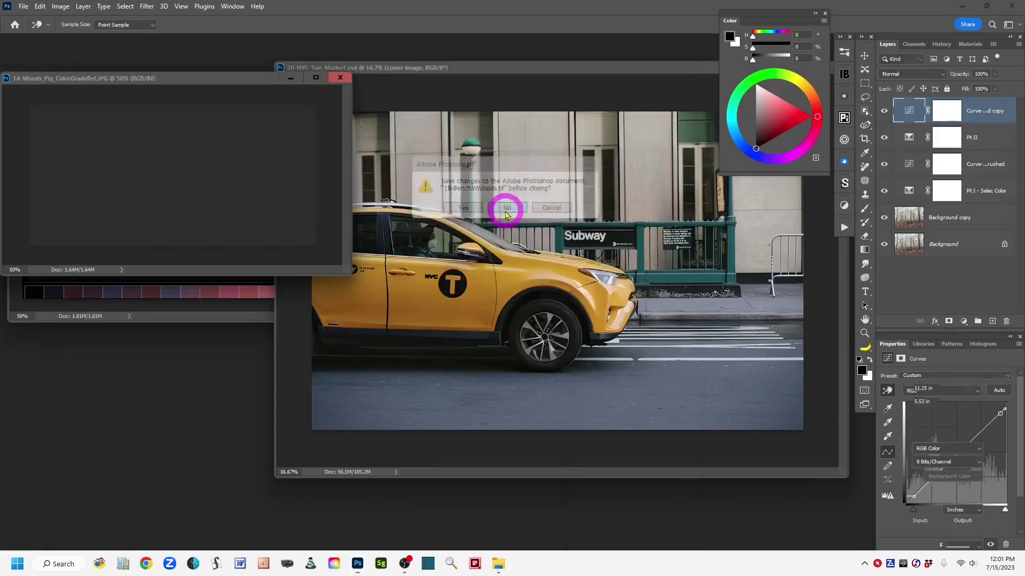
{"action": "key", "text": "l"}
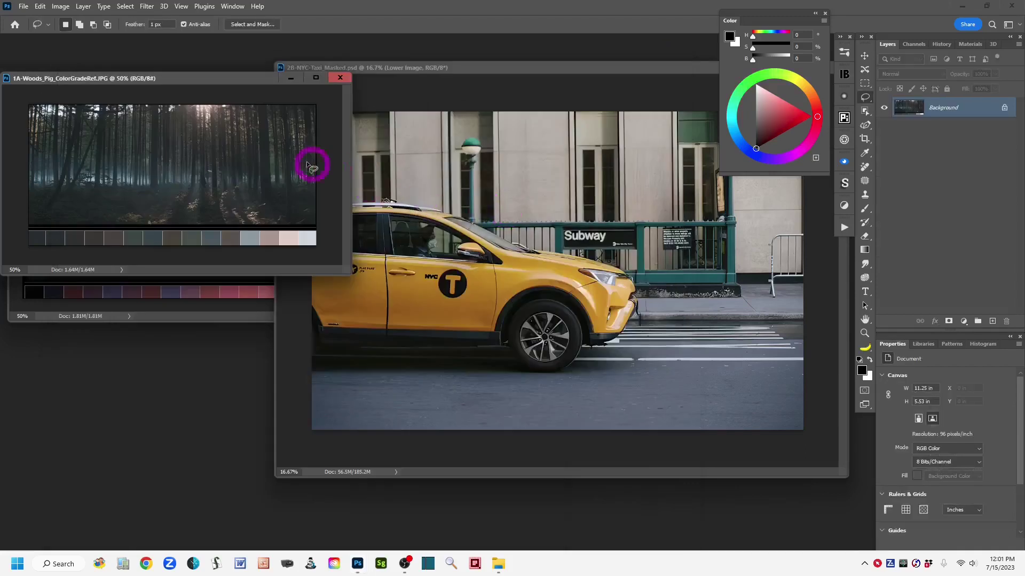
{"action": "left_click", "coordinate": [340, 78]}
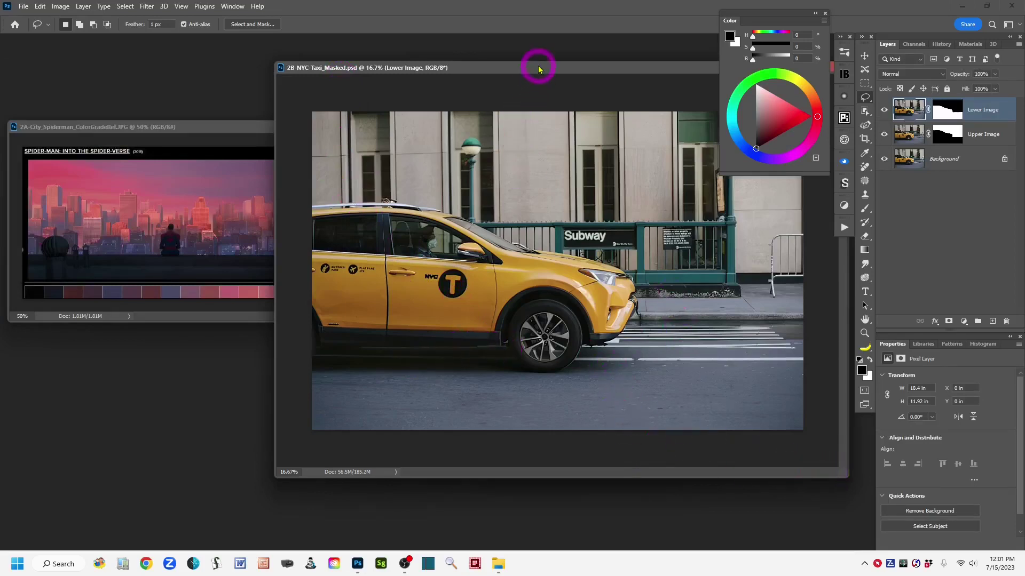
Arrange the Spider-Man reference and 2B-NYC-Taxi_Masked.psd windows so both can be seen, with the taxi photo active.
{"action": "left_click_drag", "start_coordinate": [539, 69], "coordinate": [540, 93]}
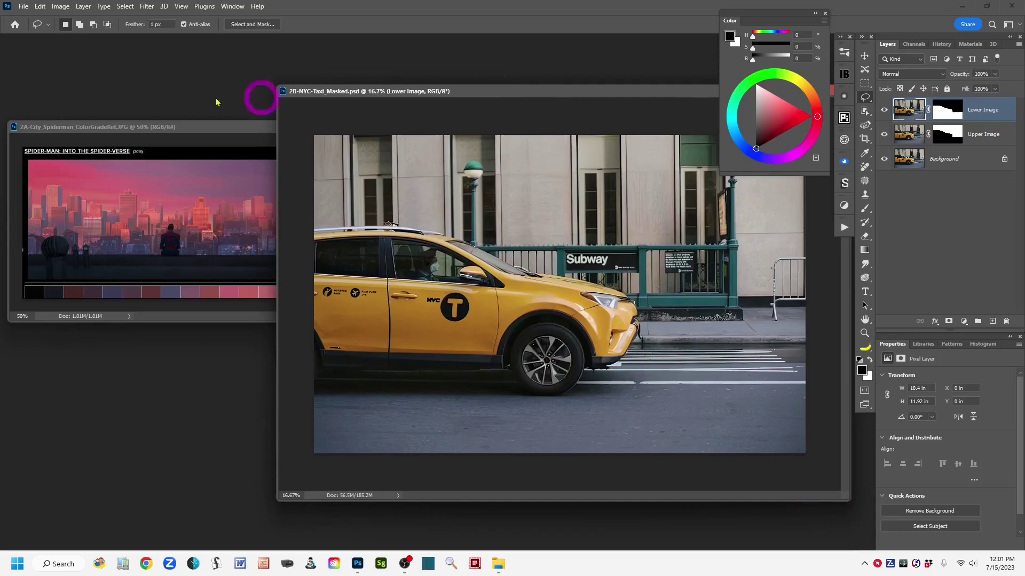
{"action": "left_click_drag", "start_coordinate": [226, 126], "coordinate": [222, 49]}
{"action": "left_click_drag", "start_coordinate": [492, 91], "coordinate": [477, 128]}
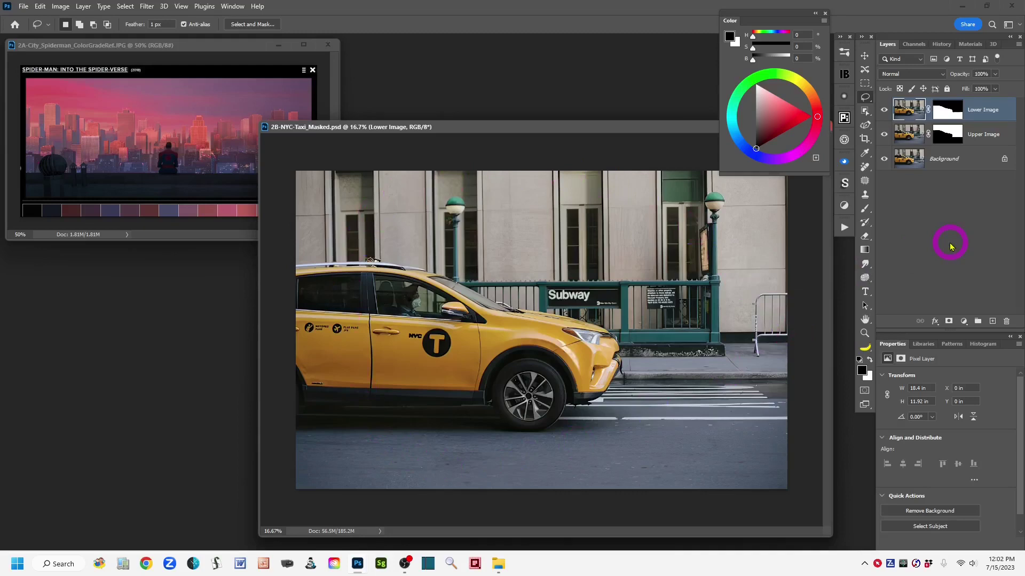
{"action": "left_click", "coordinate": [947, 110]}
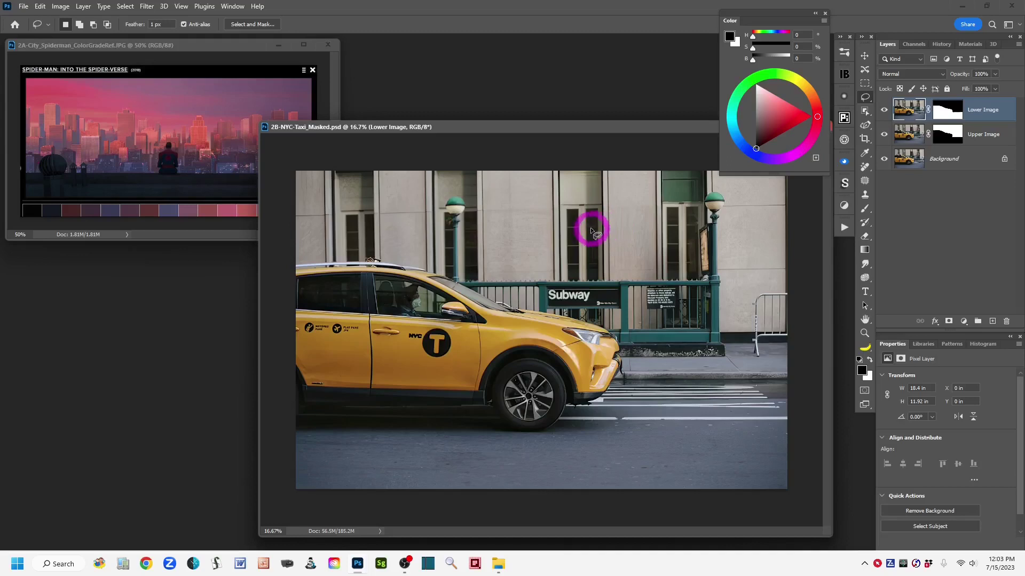
{"action": "left_click", "coordinate": [209, 47]}
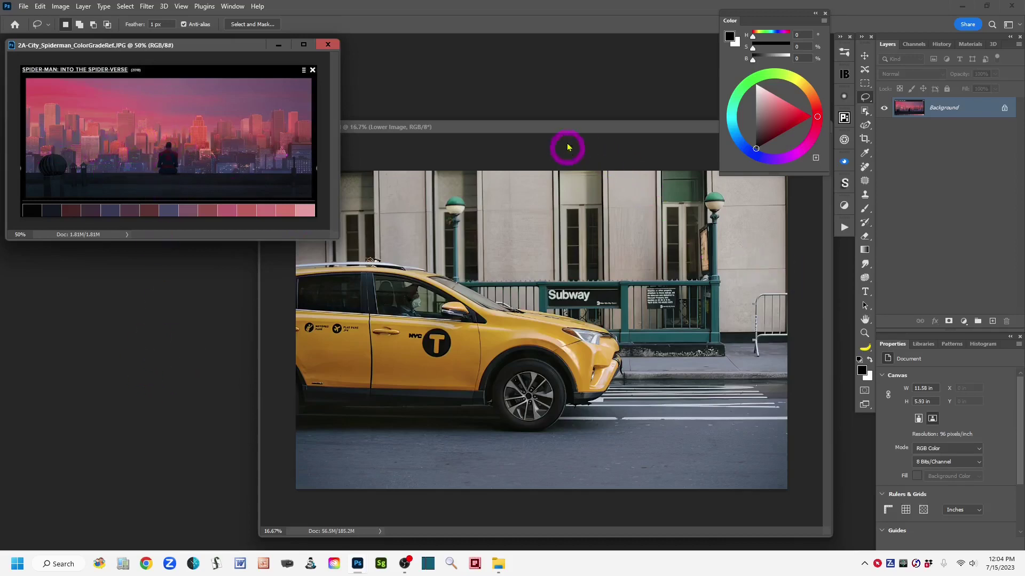
{"action": "left_click", "coordinate": [562, 128]}
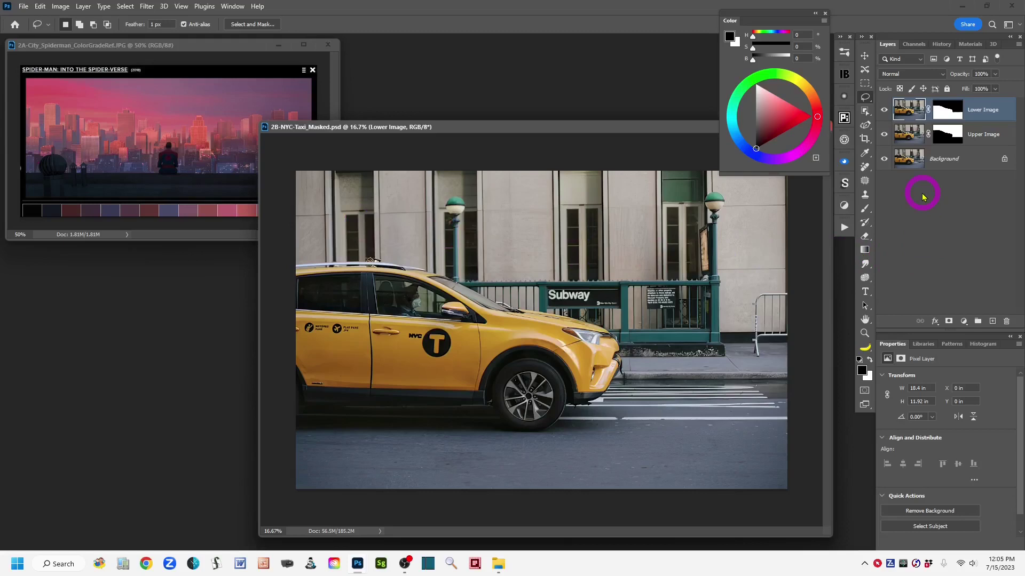
Hide the Lower Image layer and add a Selective Color adjustment layer directly above Upper Image.
{"action": "left_click", "coordinate": [883, 112]}
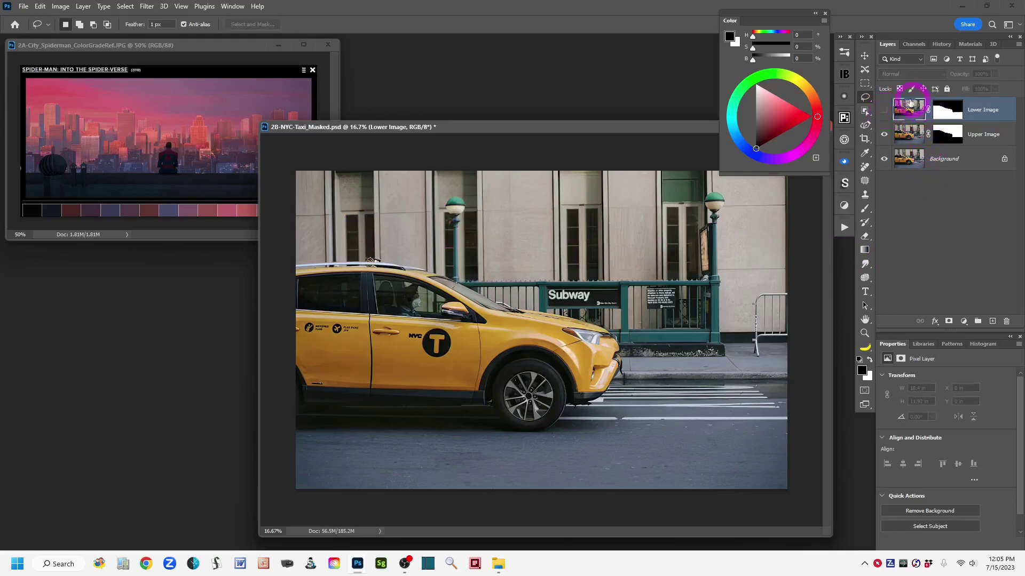
{"action": "left_click", "coordinate": [909, 135]}
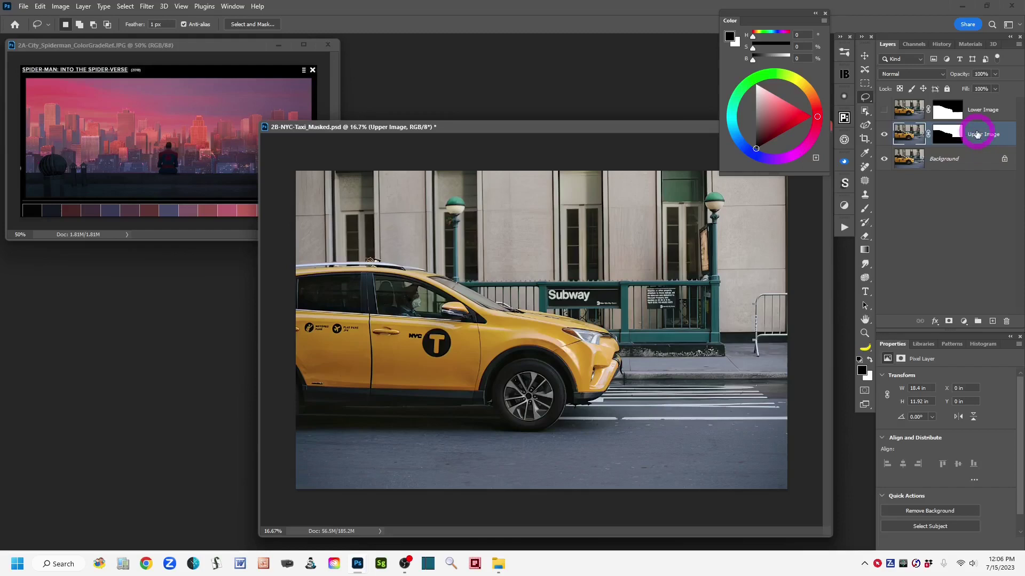
{"action": "left_click", "coordinate": [964, 324]}
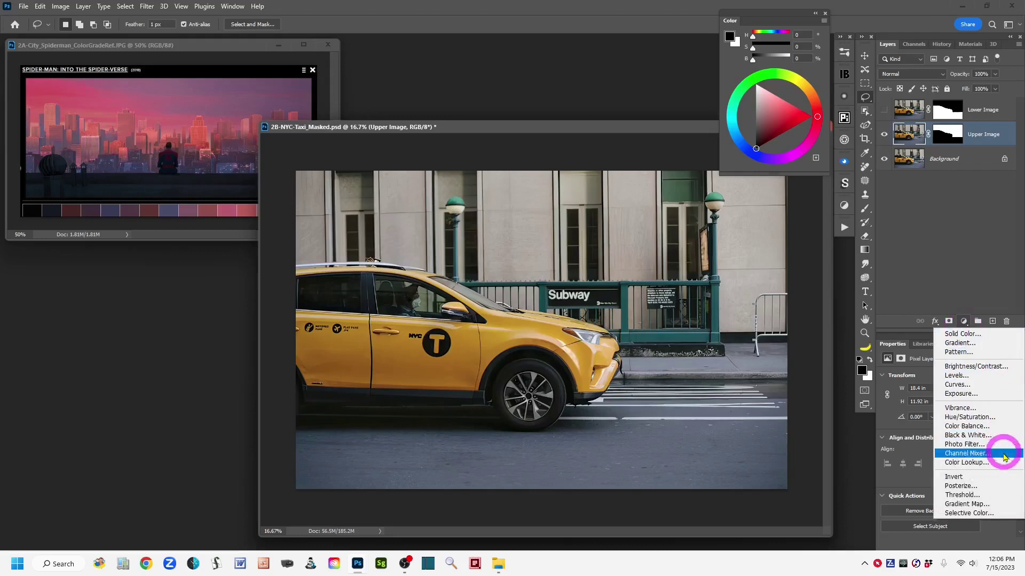
{"action": "left_click", "coordinate": [1007, 515]}
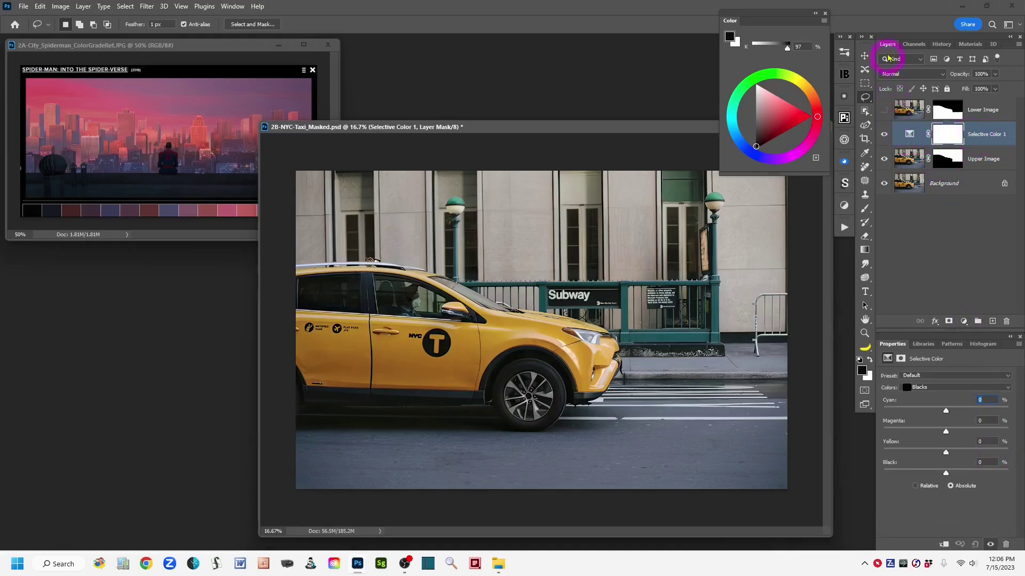
{"action": "left_click", "coordinate": [910, 136]}
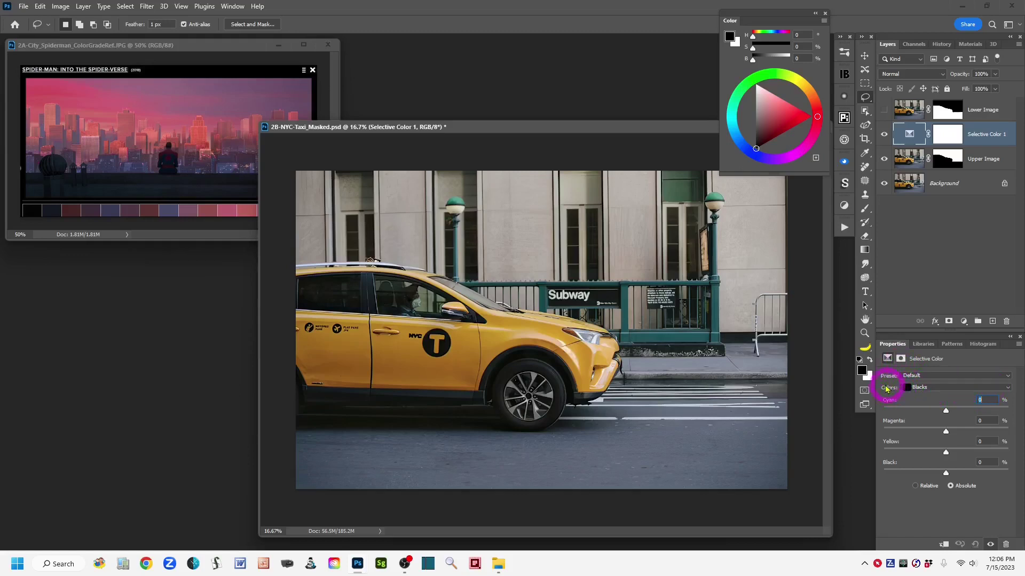
In the Selective Color layer, set Cyan to -79% and Magenta to +23% for the Whites.
{"action": "left_click", "coordinate": [1008, 389]}
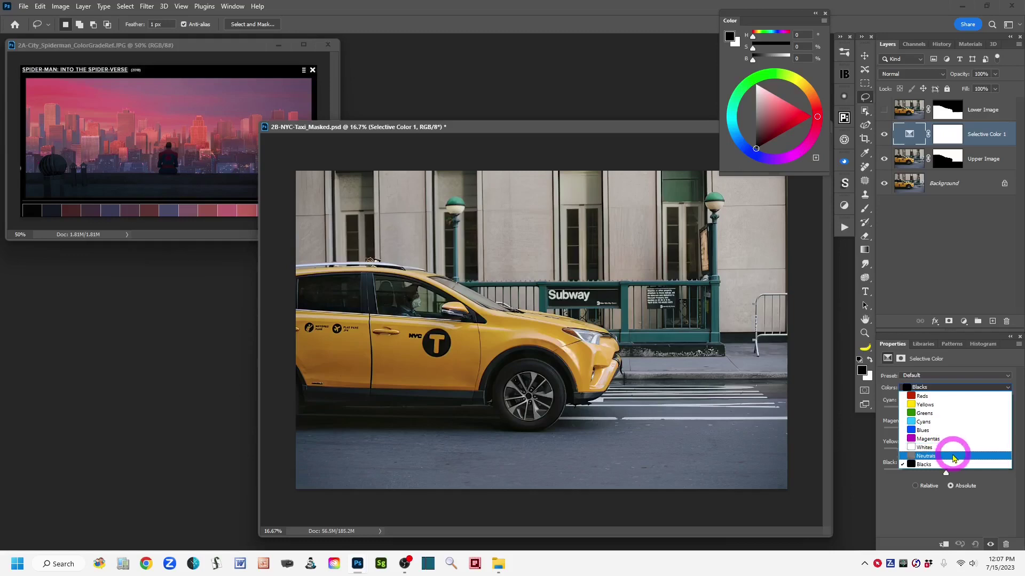
{"action": "left_click", "coordinate": [912, 450]}
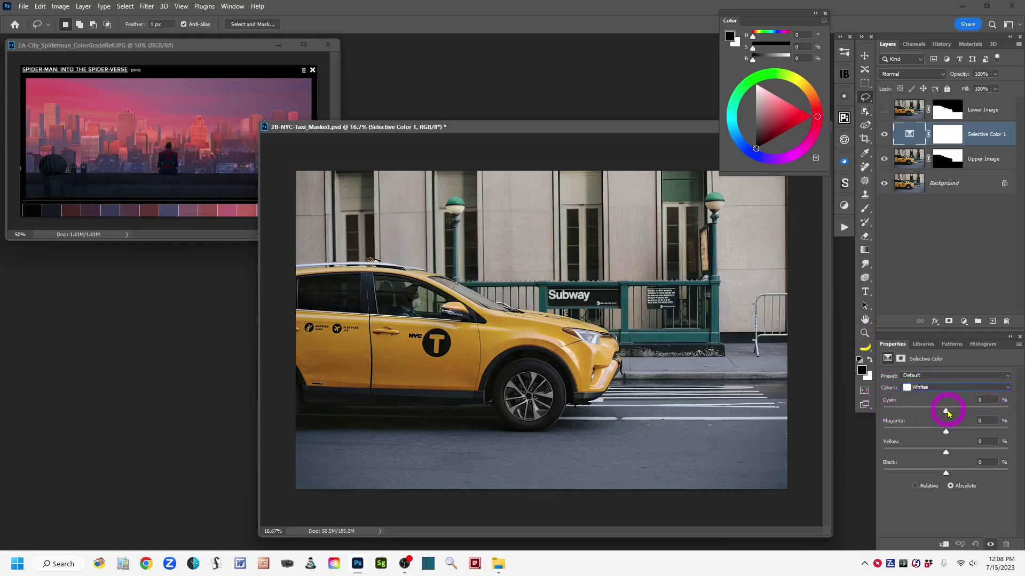
{"action": "left_click_drag", "start_coordinate": [946, 414], "coordinate": [933, 412]}
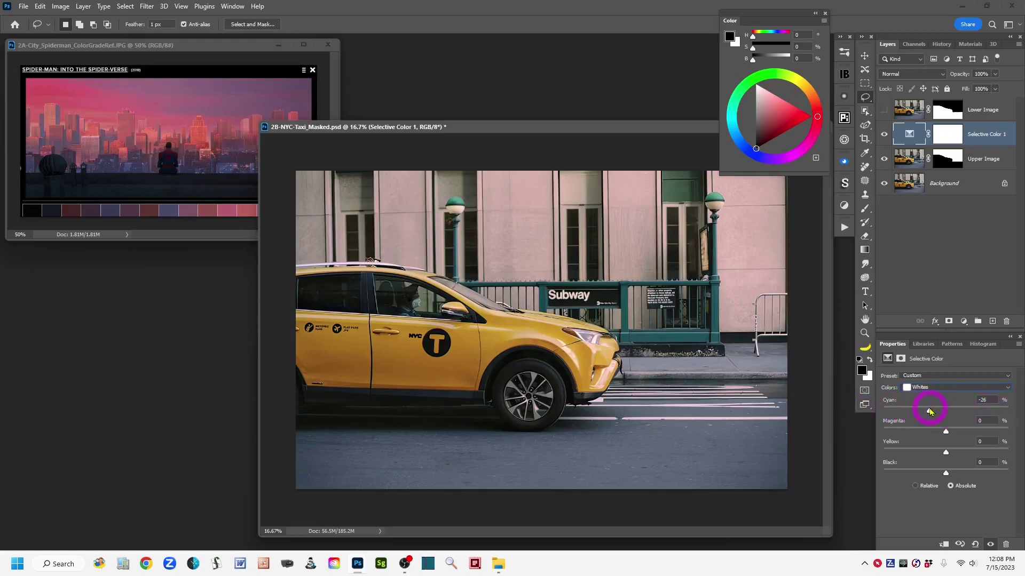
{"action": "left_click_drag", "start_coordinate": [930, 412], "coordinate": [908, 412]}
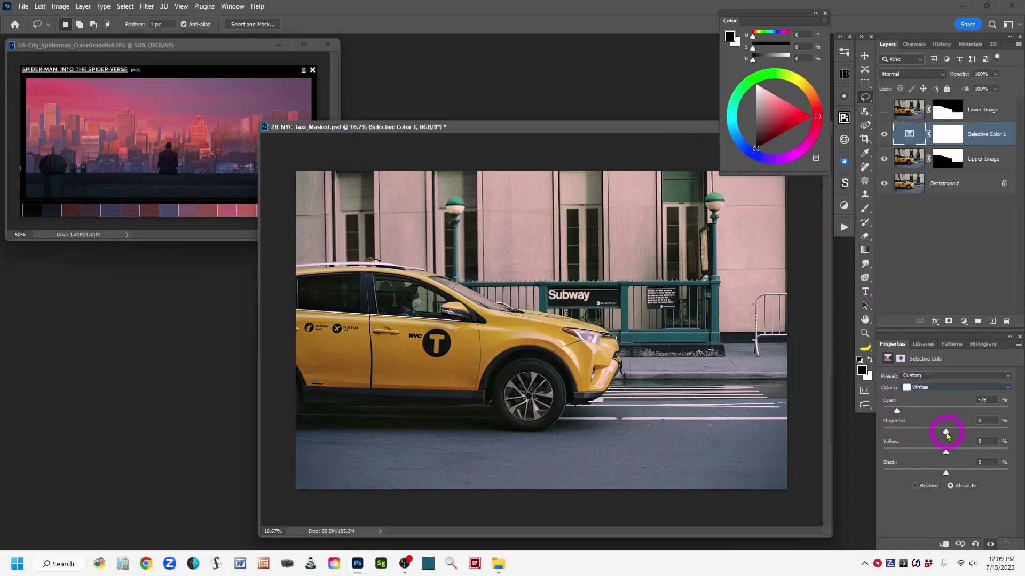
{"action": "left_click_drag", "start_coordinate": [948, 436], "coordinate": [960, 437]}
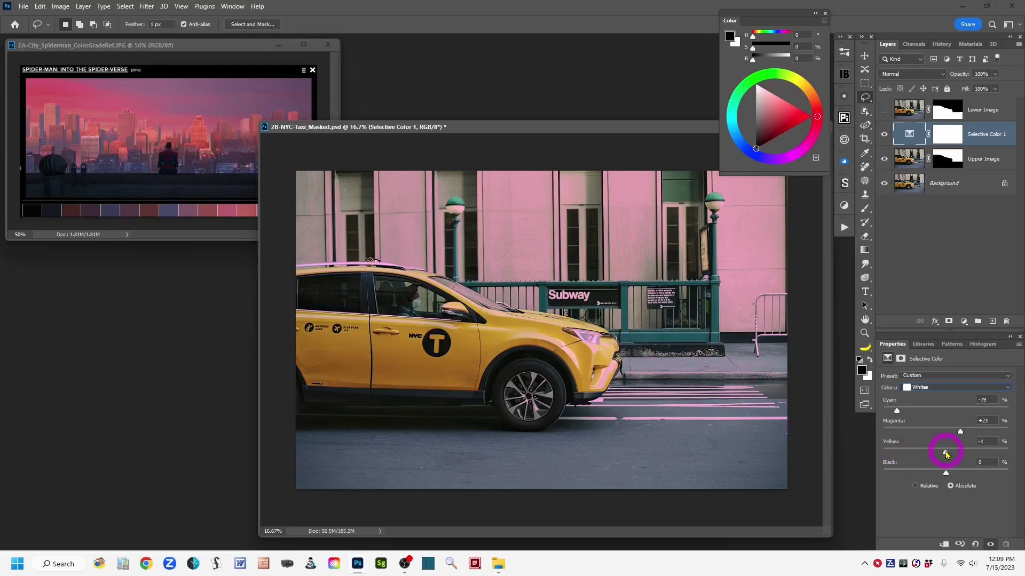
Set Yellow to +22% for the Whites in the Selective Color layer and raise their Black slightly.
{"action": "left_click_drag", "start_coordinate": [947, 454], "coordinate": [949, 454]}
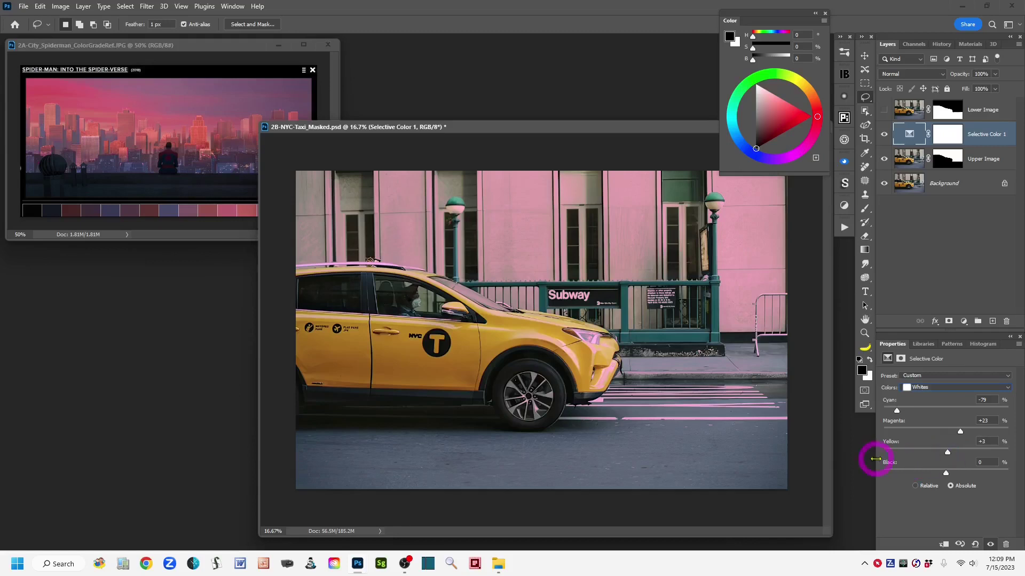
{"action": "left_click_drag", "start_coordinate": [948, 455], "coordinate": [957, 454]}
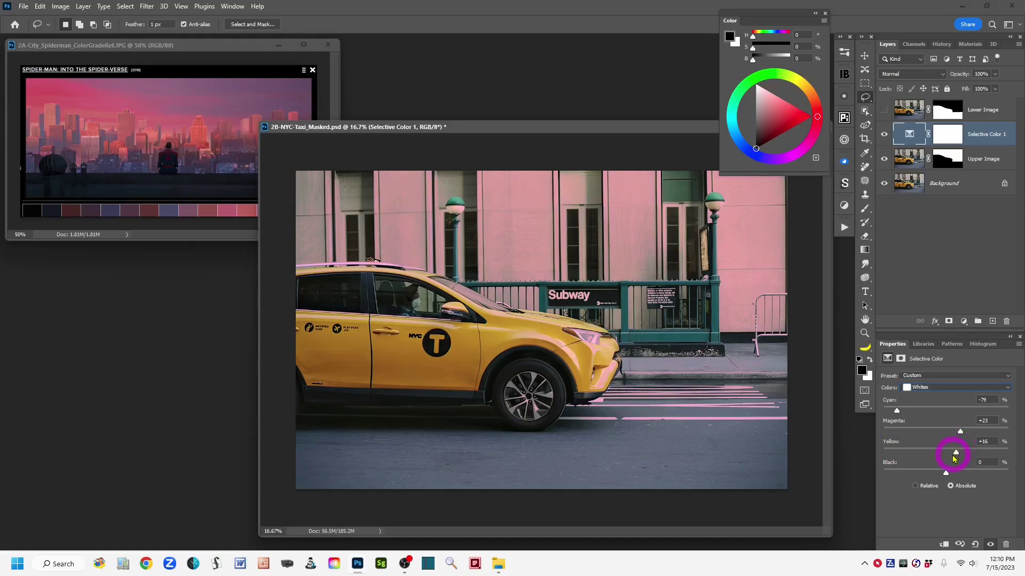
{"action": "left_click_drag", "start_coordinate": [958, 454], "coordinate": [963, 454]}
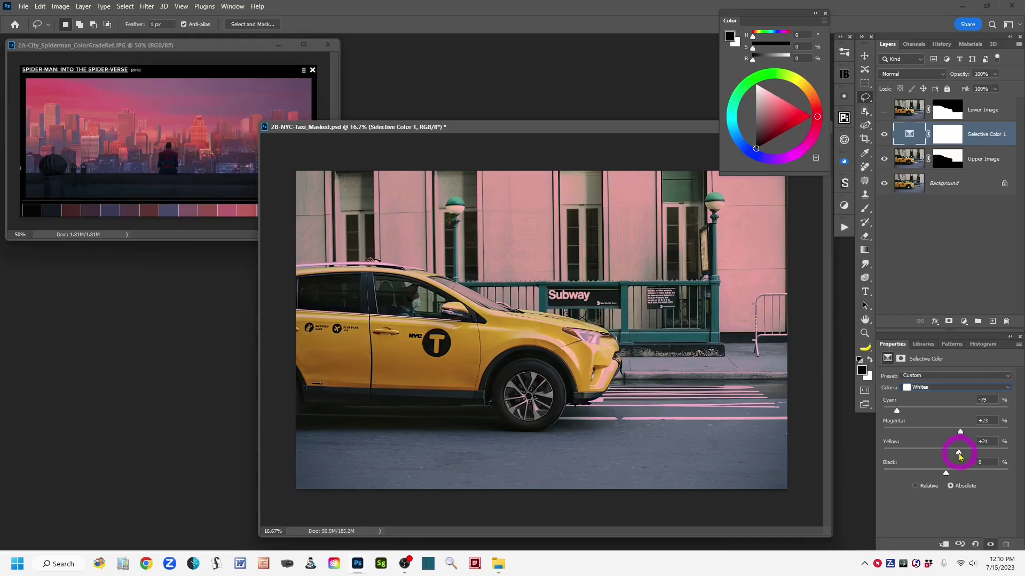
{"action": "left_click", "coordinate": [995, 442]}
{"action": "key", "text": "BackSpace"}
{"action": "type", "text": "3"}
{"action": "left_click_drag", "start_coordinate": [945, 473], "coordinate": [953, 478]}
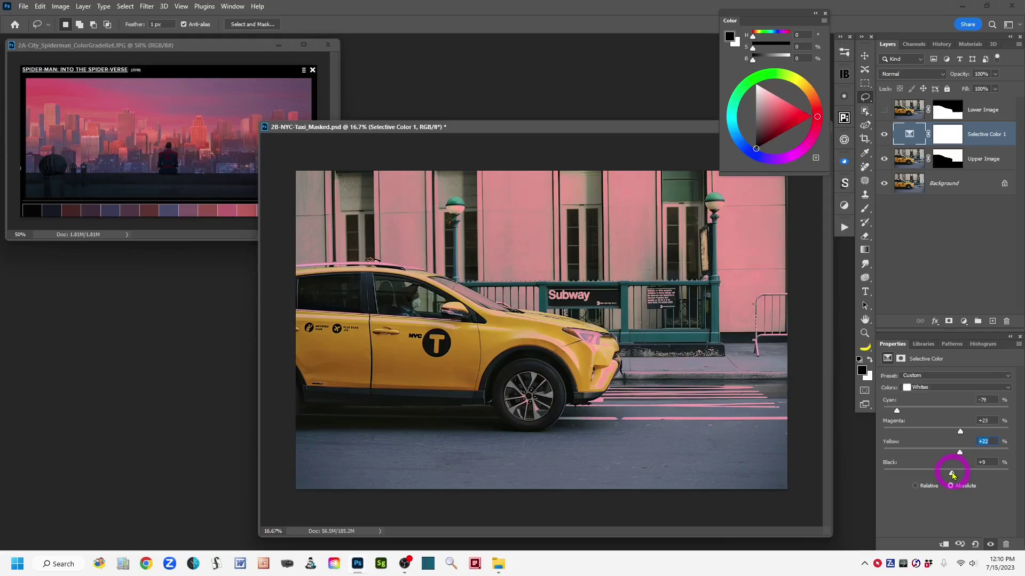
{"action": "left_click_drag", "start_coordinate": [952, 474], "coordinate": [954, 474]}
For the Neutrals in the Selective Color layer, set Cyan to -19% and Magenta to +11%.
{"action": "left_click", "coordinate": [1006, 390]}
{"action": "left_click", "coordinate": [932, 458]}
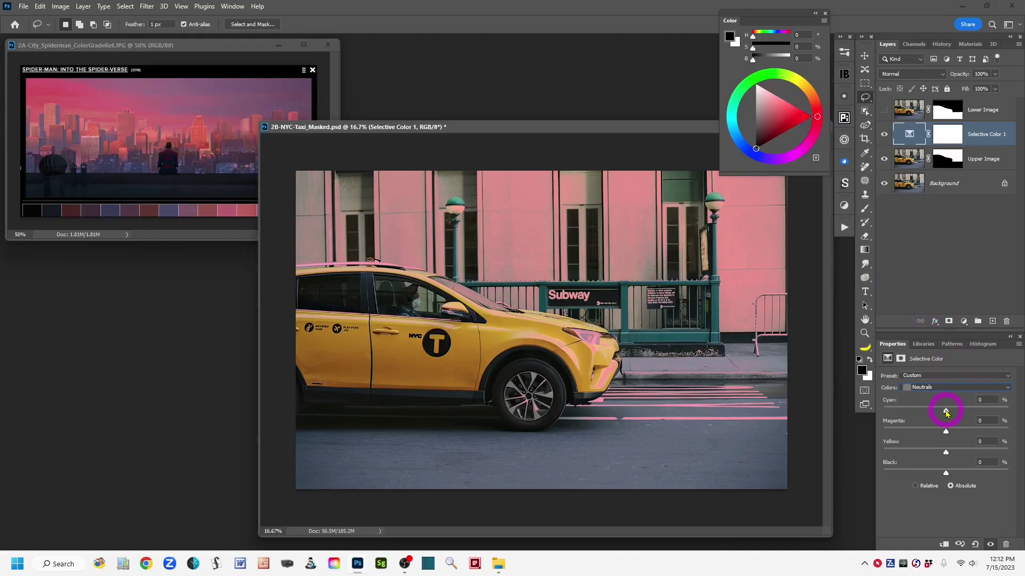
{"action": "left_click_drag", "start_coordinate": [945, 413], "coordinate": [944, 412]}
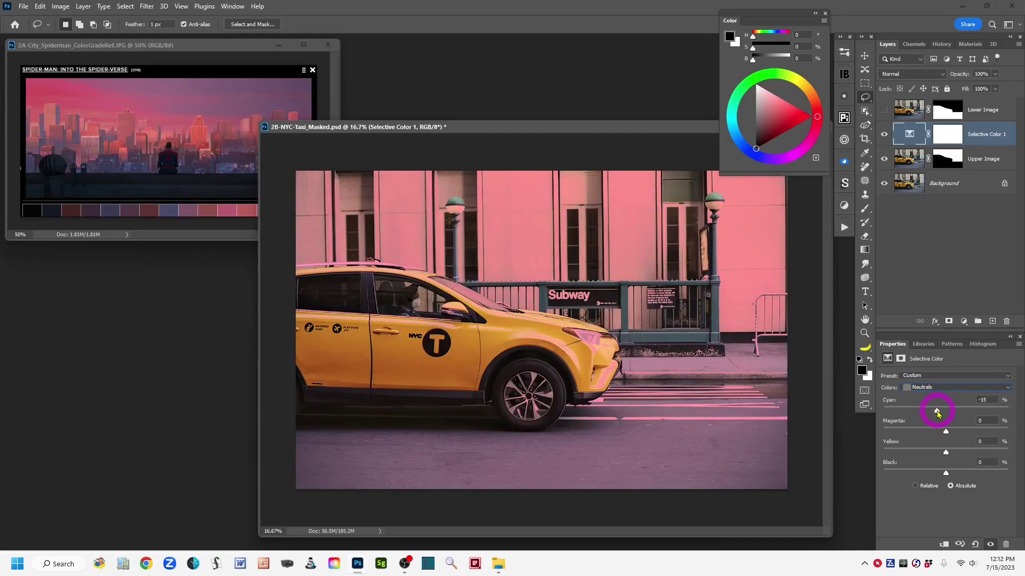
{"action": "left_click_drag", "start_coordinate": [937, 414], "coordinate": [935, 414]}
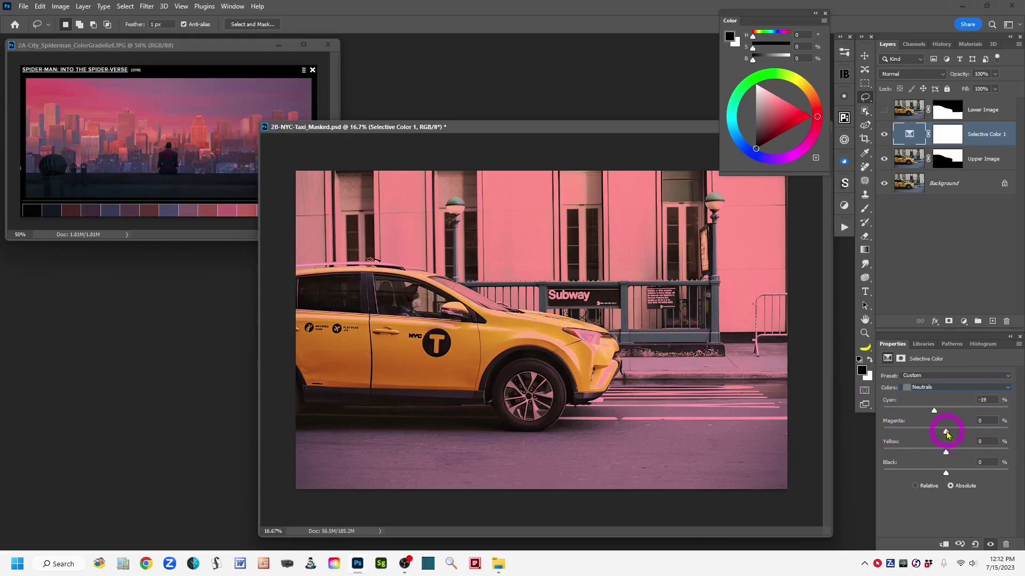
{"action": "left_click_drag", "start_coordinate": [947, 435], "coordinate": [953, 435]}
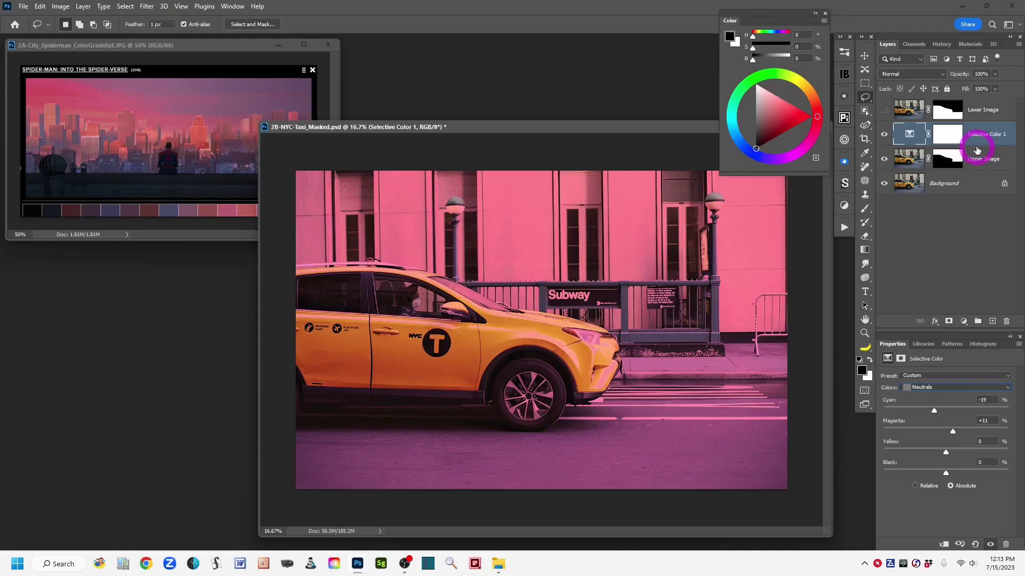
Clip Selective Color 1 to Upper Image and set the Neutrals to Magenta +15%, Yellow +17% and Black -4%.
{"action": "mouse_move", "coordinate": [976, 151]}
{"action": "left_mouse_down"}
{"action": "mouse_move", "coordinate": [975, 142]}
{"action": "mouse_move", "coordinate": [977, 152]}
{"action": "left_mouse_up"}
{"action": "left_click", "coordinate": [974, 145], "text": "alt"}
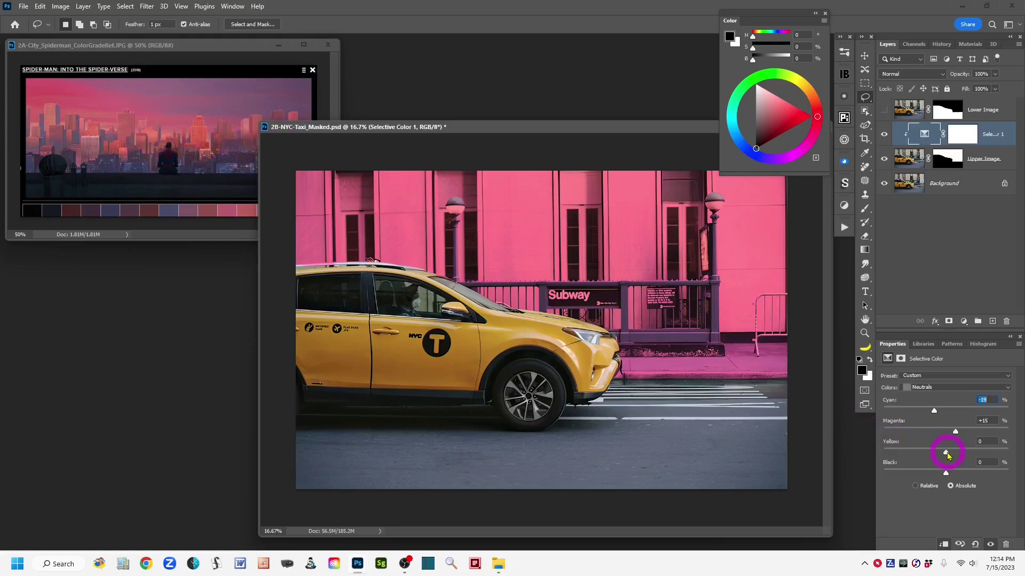
{"action": "left_click_drag", "start_coordinate": [948, 455], "coordinate": [953, 456]}
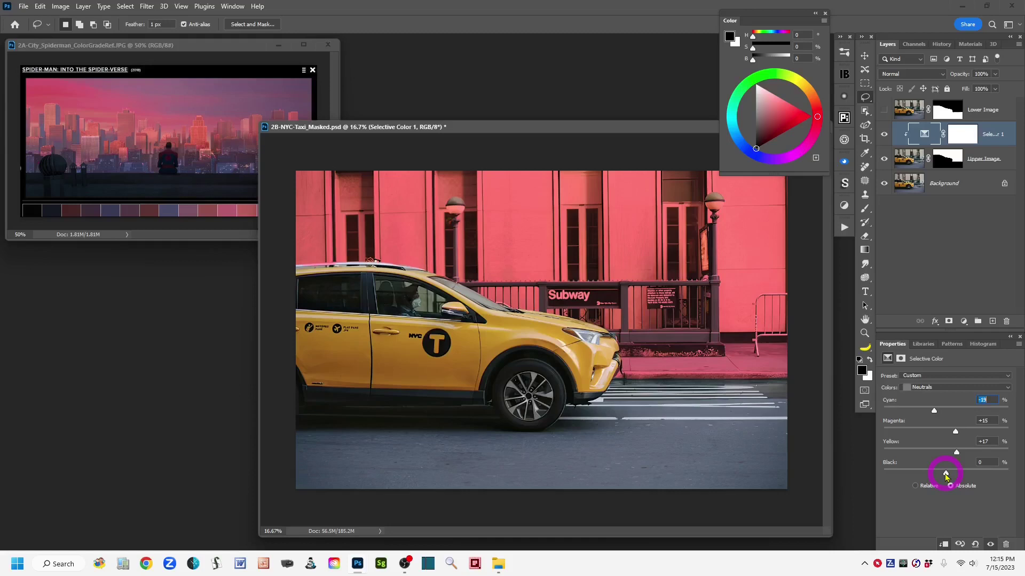
{"action": "left_click_drag", "start_coordinate": [946, 474], "coordinate": [943, 474]}
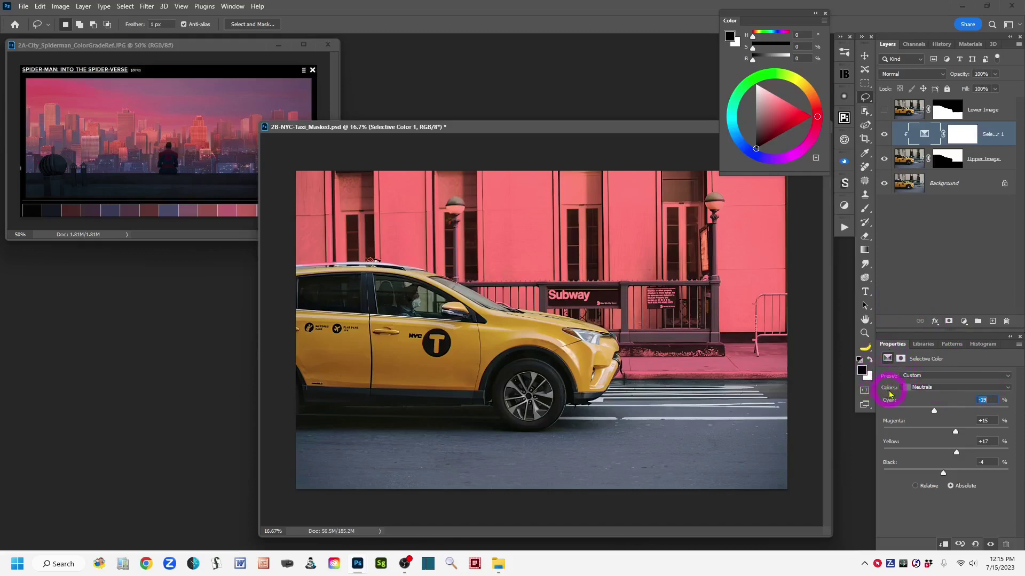
Switch Selective Color 1 to the Blacks, compare the Normal and Color blend modes, and set the layer to Color.
{"action": "left_click", "coordinate": [1008, 389]}
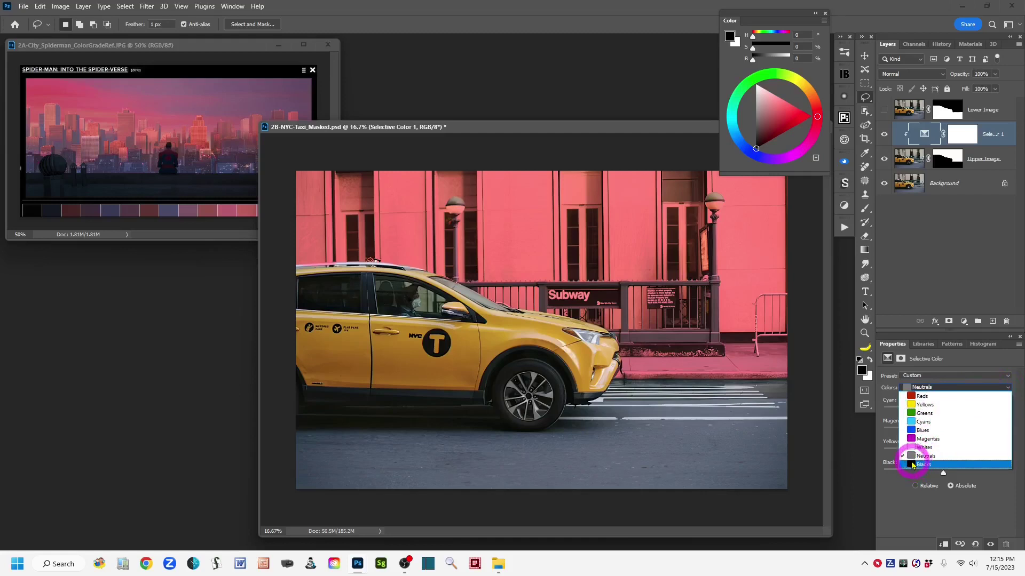
{"action": "left_click", "coordinate": [912, 465]}
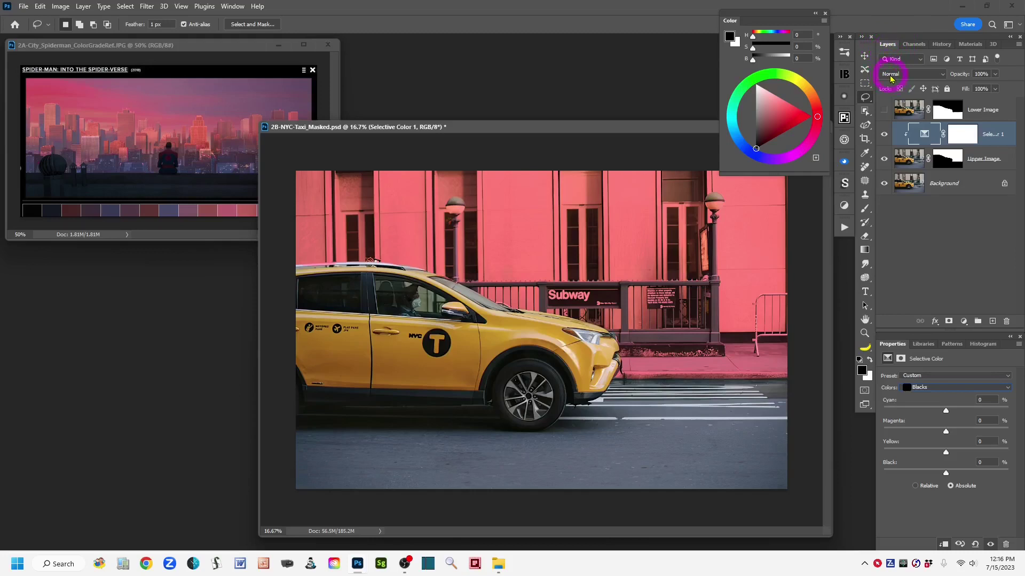
{"action": "left_click", "coordinate": [942, 78]}
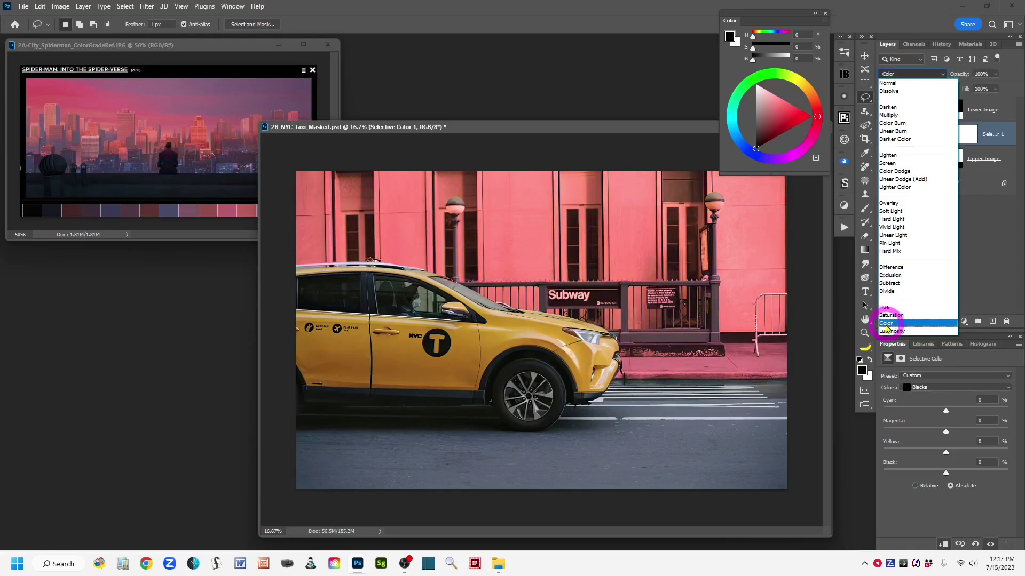
{"action": "left_click", "coordinate": [885, 324]}
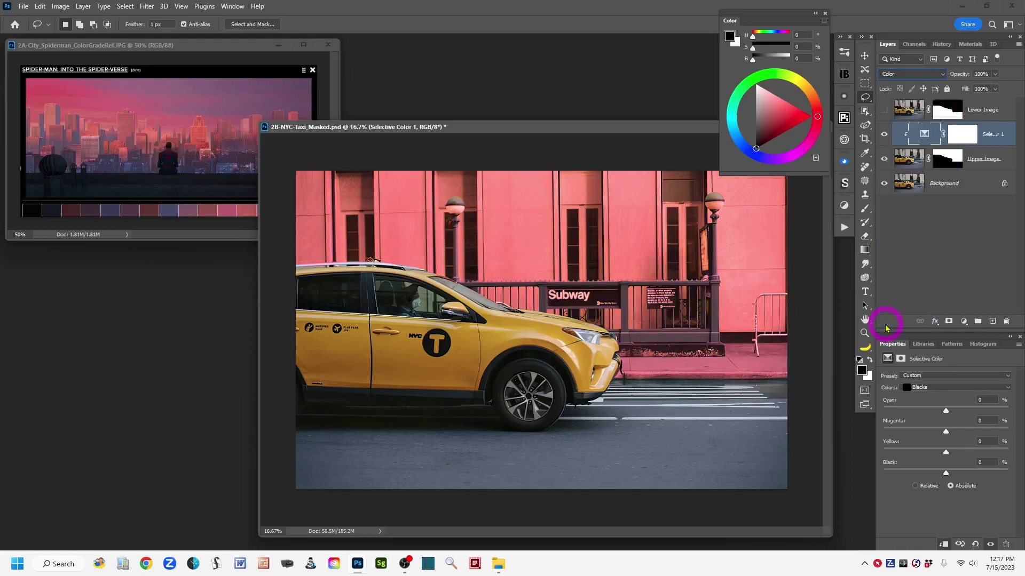
{"action": "left_click", "coordinate": [943, 75]}
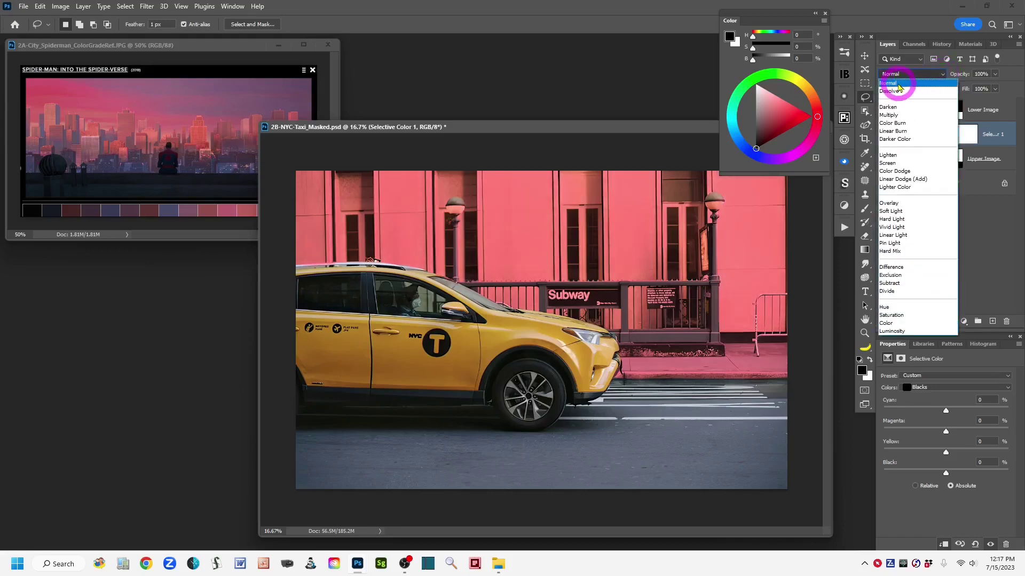
{"action": "left_click", "coordinate": [896, 84]}
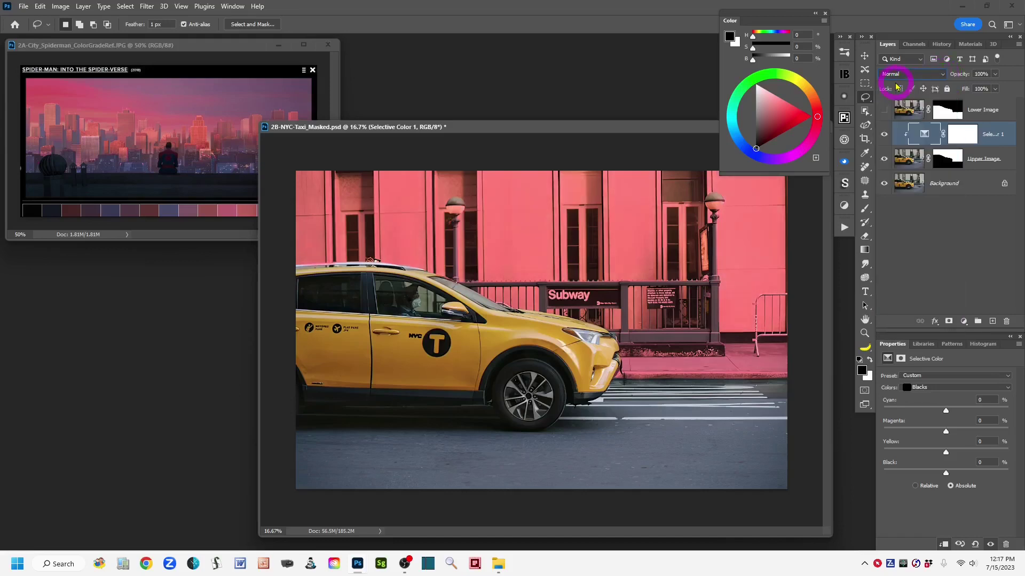
{"action": "left_click", "coordinate": [939, 78]}
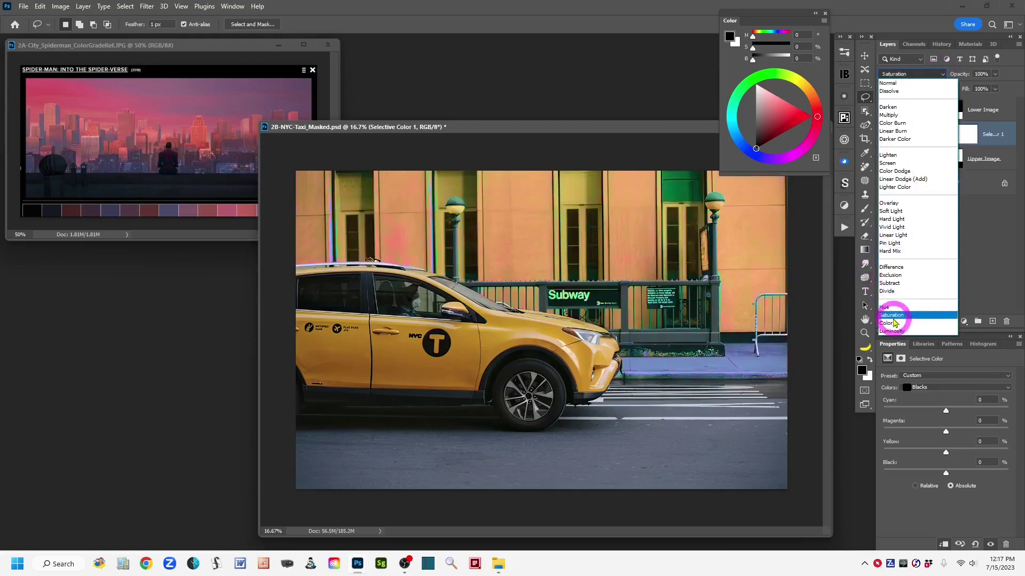
{"action": "left_click", "coordinate": [890, 325]}
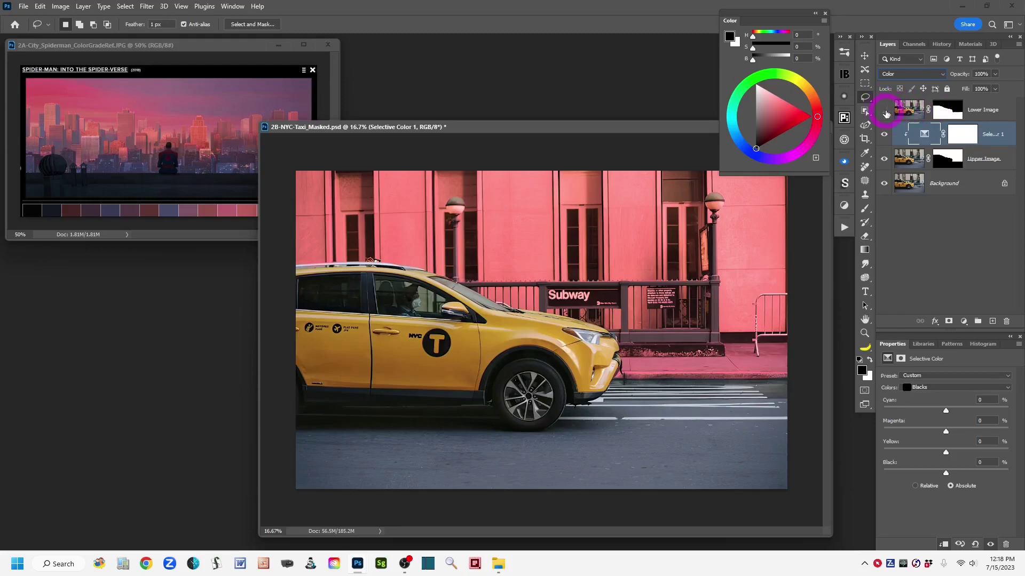
Show and select the Lower Image layer and add a second Selective Color adjustment layer directly above it.
{"action": "left_click", "coordinate": [910, 108]}
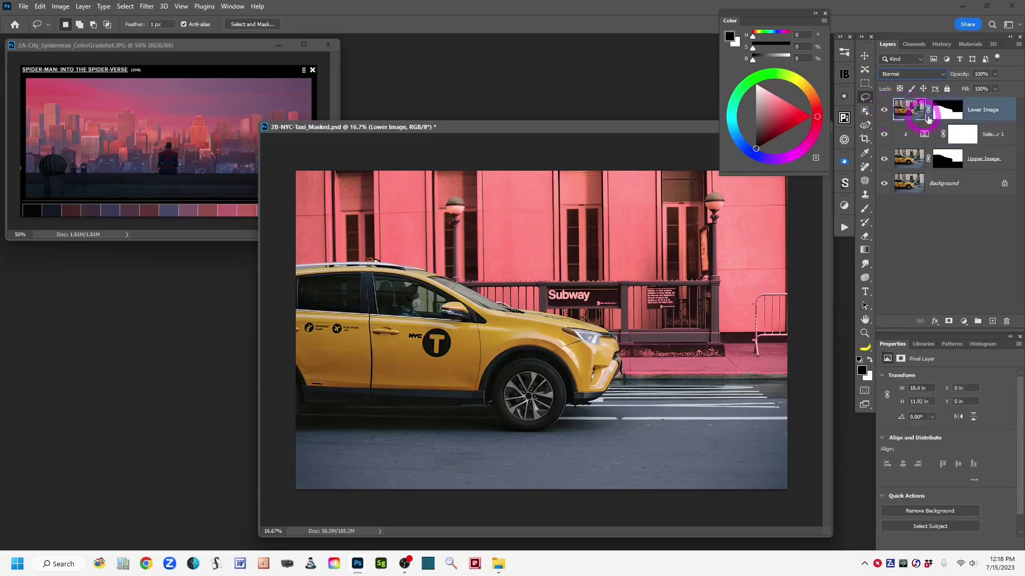
{"action": "mouse_move", "coordinate": [942, 114]}
{"action": "left_mouse_down"}
{"action": "mouse_move", "coordinate": [922, 105]}
{"action": "mouse_move", "coordinate": [952, 105]}
{"action": "mouse_move", "coordinate": [944, 114]}
{"action": "mouse_move", "coordinate": [956, 131]}
{"action": "mouse_move", "coordinate": [948, 109]}
{"action": "mouse_move", "coordinate": [903, 109]}
{"action": "mouse_move", "coordinate": [894, 128]}
{"action": "mouse_move", "coordinate": [971, 101]}
{"action": "mouse_move", "coordinate": [948, 107]}
{"action": "mouse_move", "coordinate": [930, 128]}
{"action": "left_mouse_up"}
{"action": "left_click", "coordinate": [964, 323]}
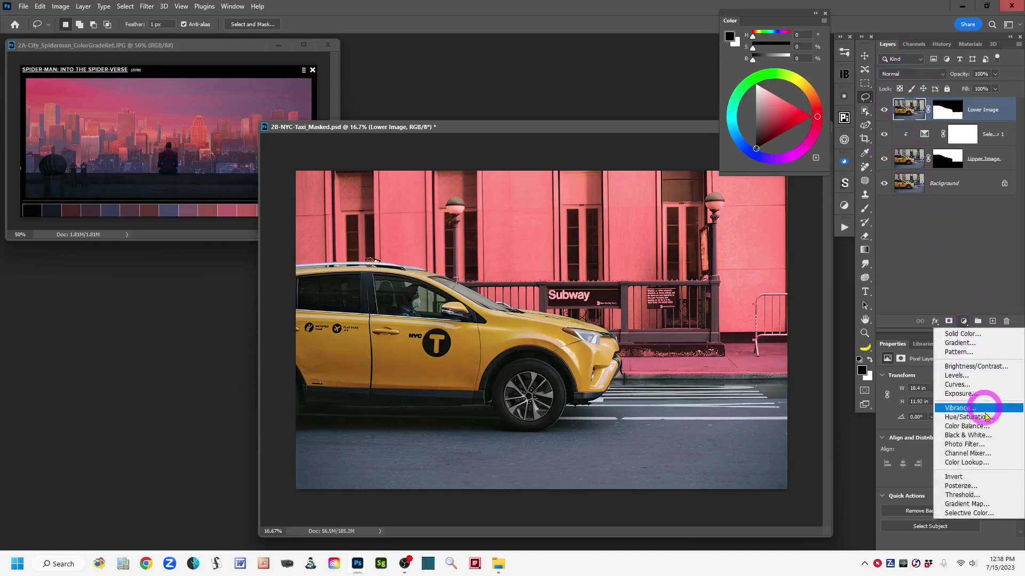
{"action": "left_click", "coordinate": [1001, 517]}
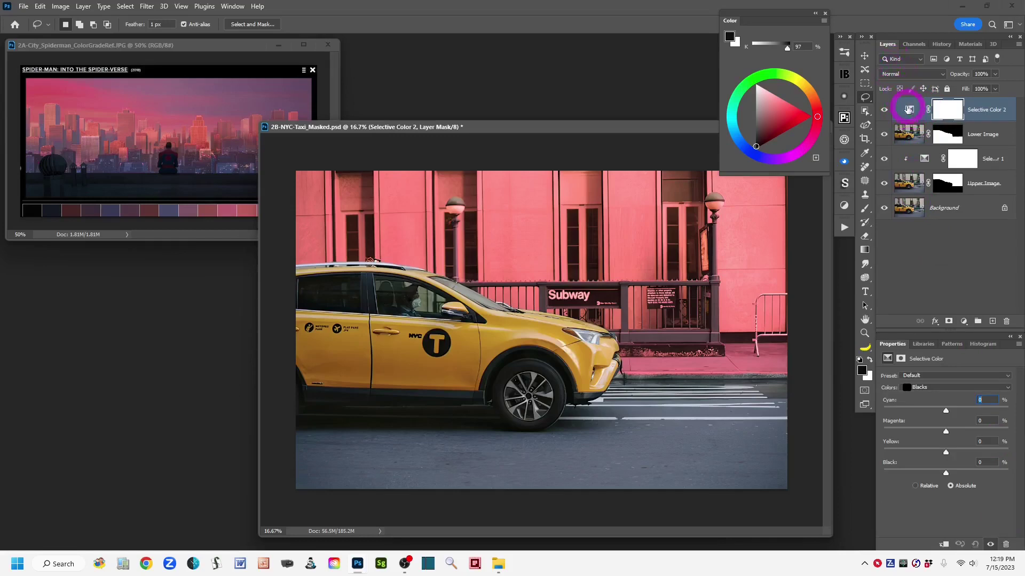
{"action": "left_click", "coordinate": [909, 110]}
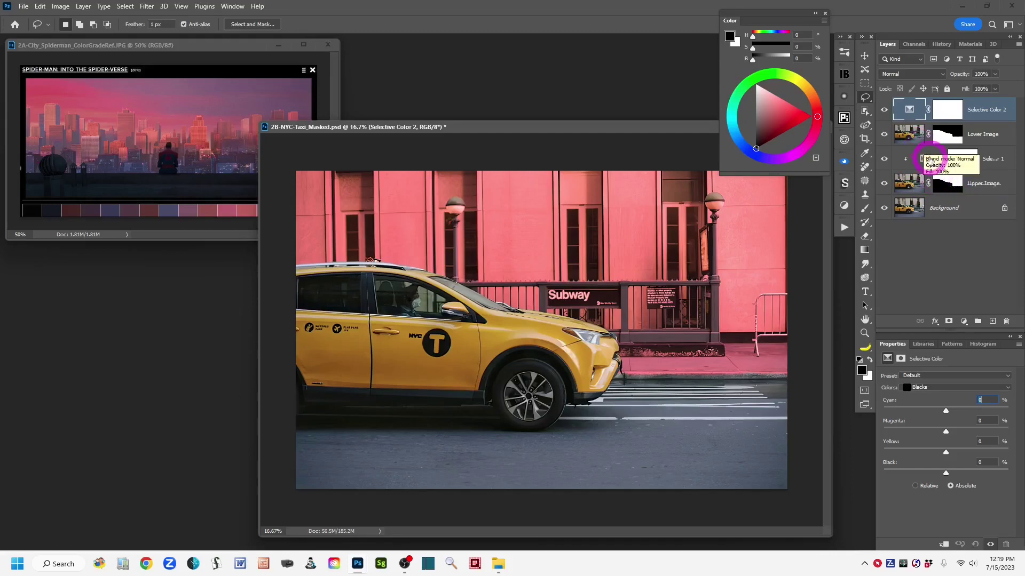
Replace the Selective Color 2 layer's mask with a copy of the Lower Image layer mask.
{"action": "left_click", "coordinate": [958, 137]}
{"action": "left_click_drag", "start_coordinate": [971, 140], "coordinate": [949, 139]}
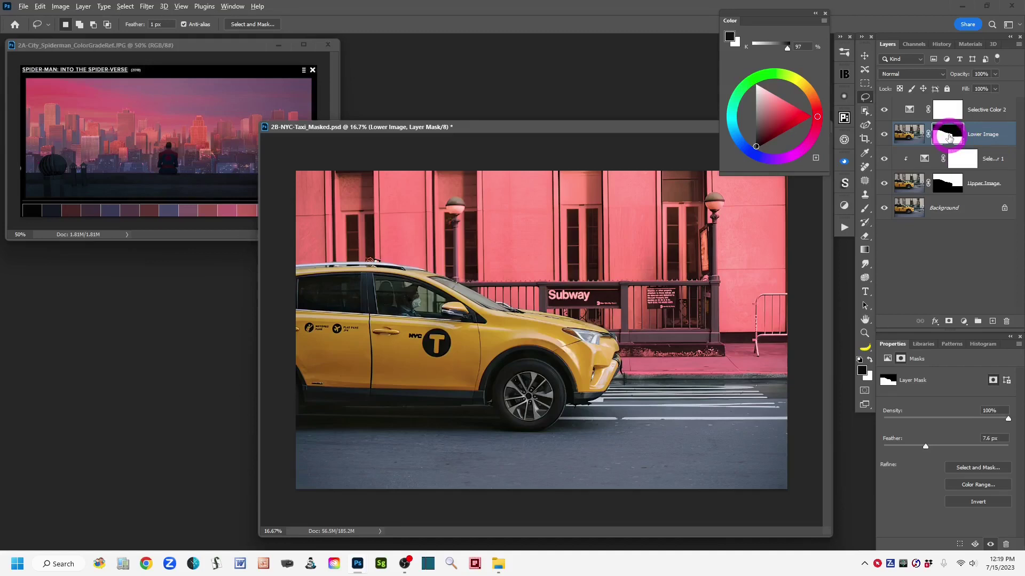
{"action": "left_click_drag", "start_coordinate": [948, 138], "coordinate": [950, 112]}
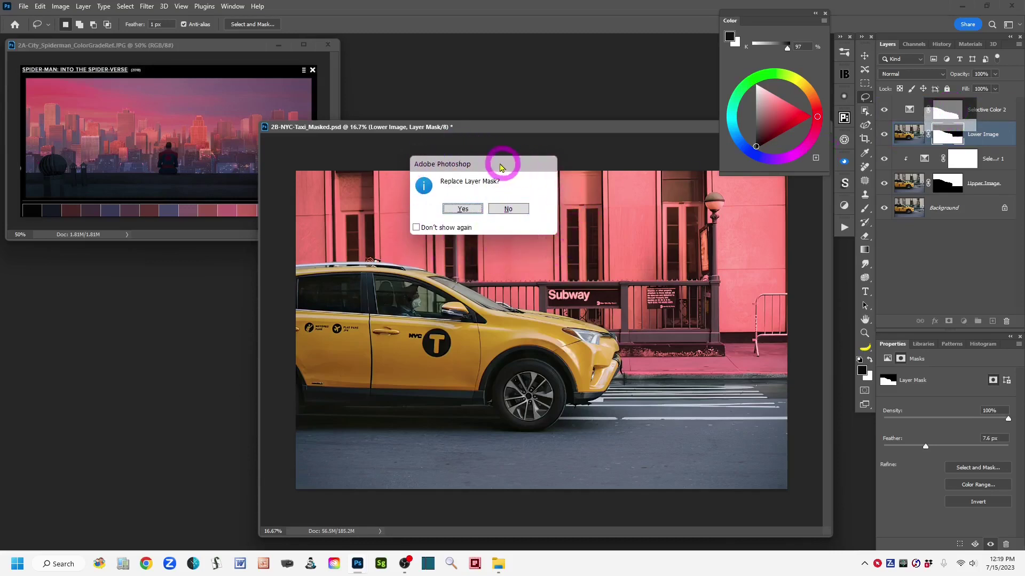
{"action": "left_click", "coordinate": [483, 205]}
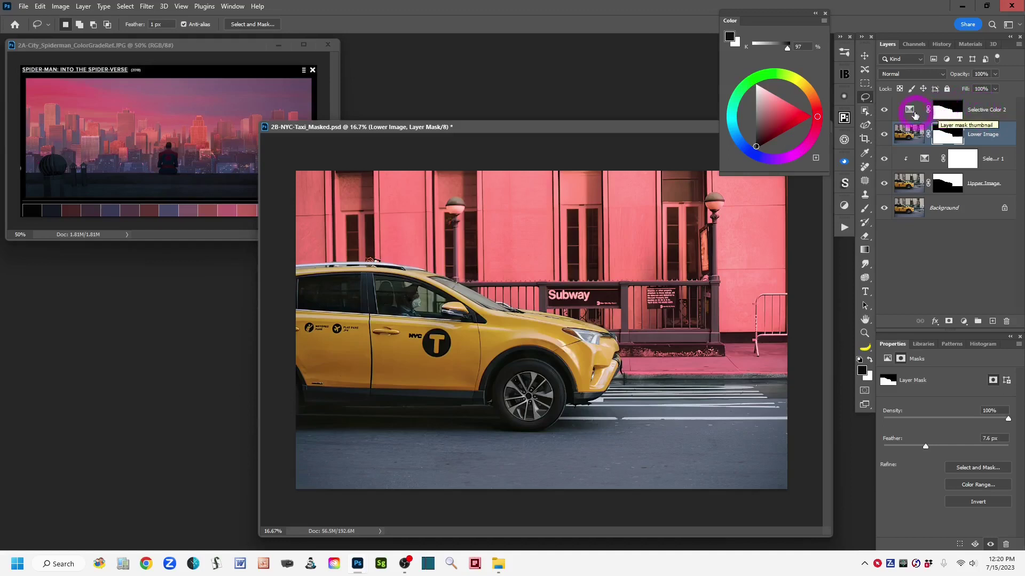
{"action": "left_click", "coordinate": [909, 112]}
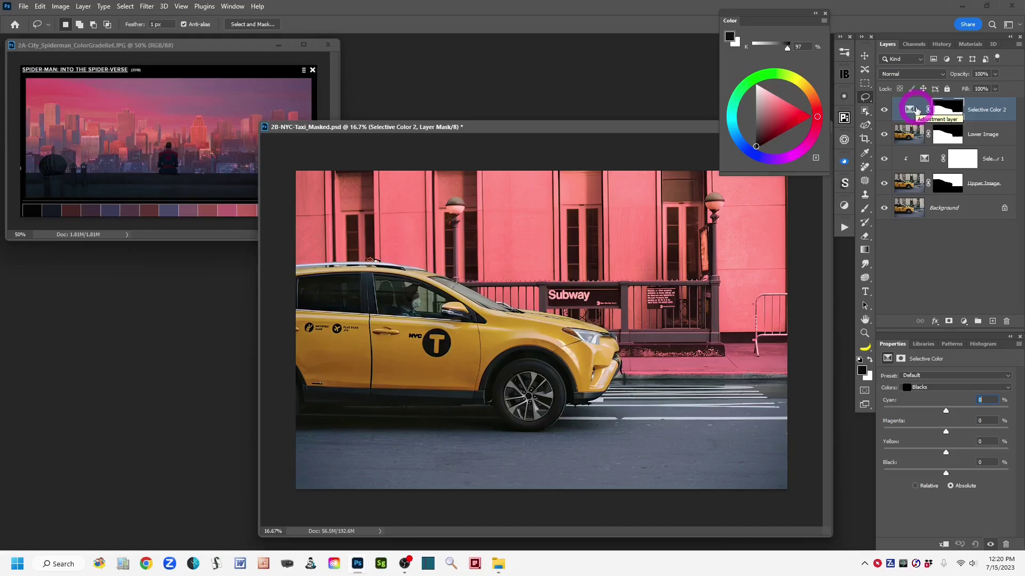
{"action": "key", "text": "ctrl+i"}
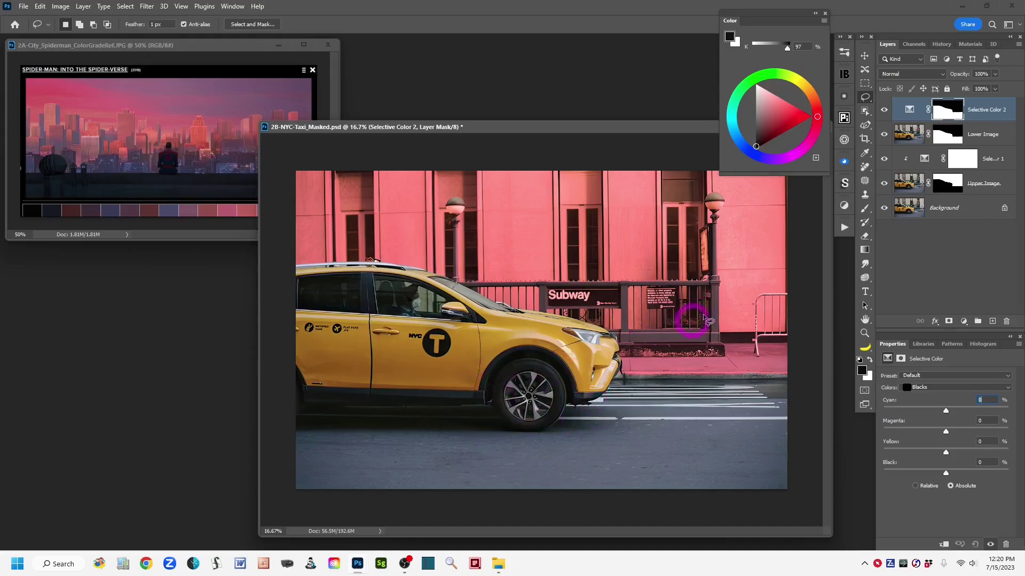
In the Selective Color 2 layer, set Yellow to -69% and Black to +3% for the Whites.
{"action": "left_click", "coordinate": [909, 112]}
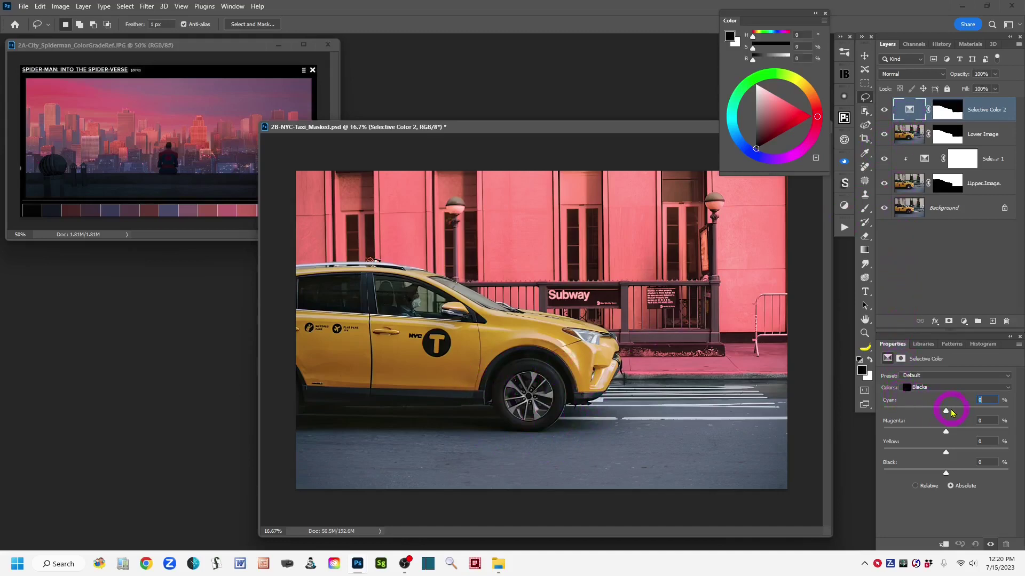
{"action": "left_click", "coordinate": [1008, 392]}
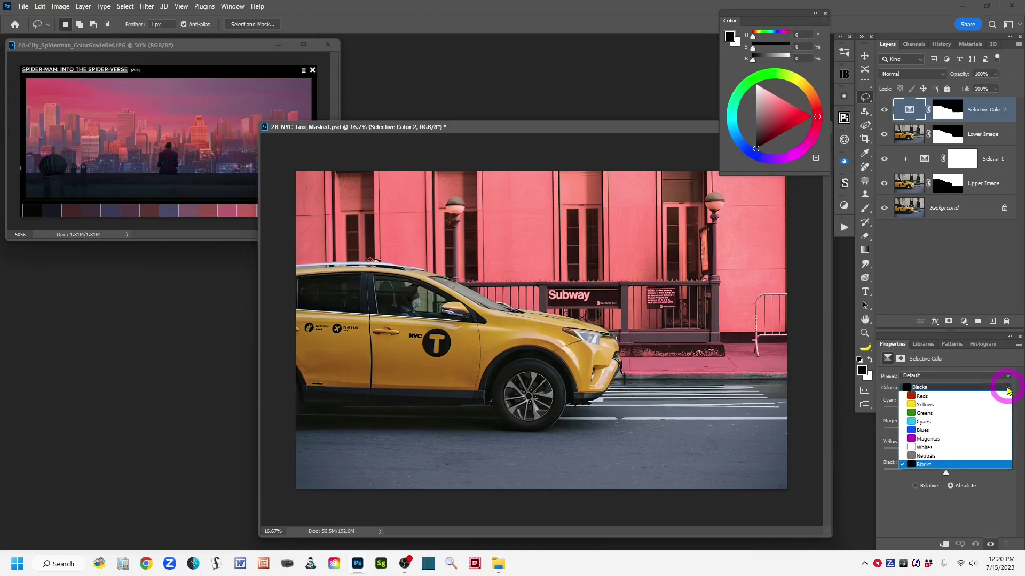
{"action": "left_click", "coordinate": [911, 452]}
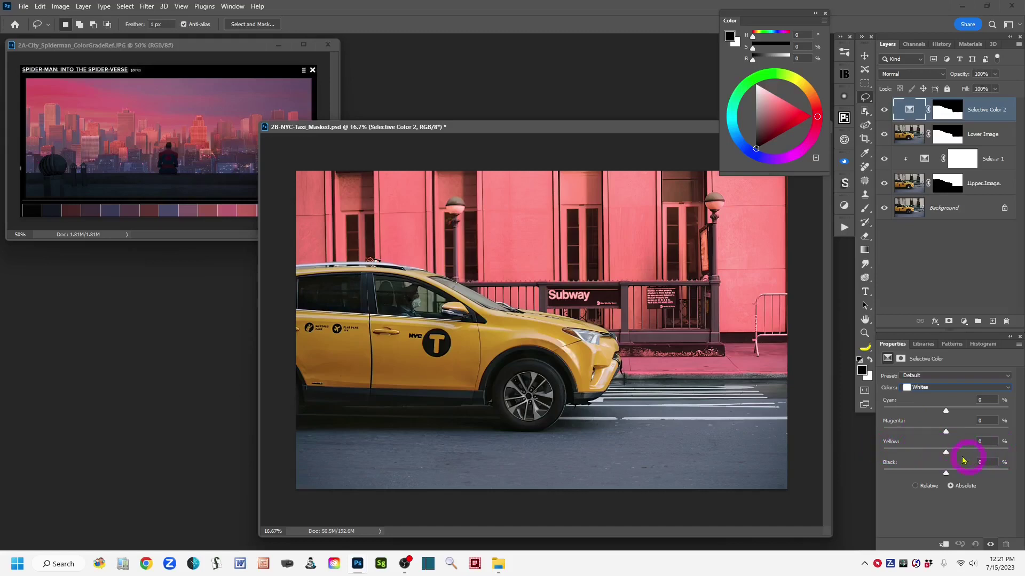
{"action": "left_click_drag", "start_coordinate": [945, 454], "coordinate": [949, 456]}
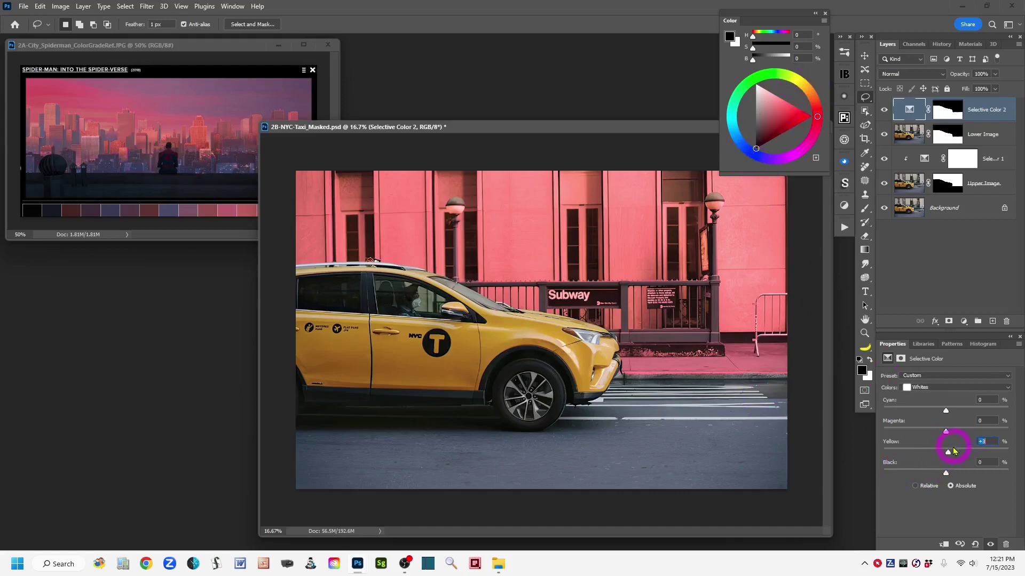
{"action": "left_click_drag", "start_coordinate": [948, 453], "coordinate": [909, 453]}
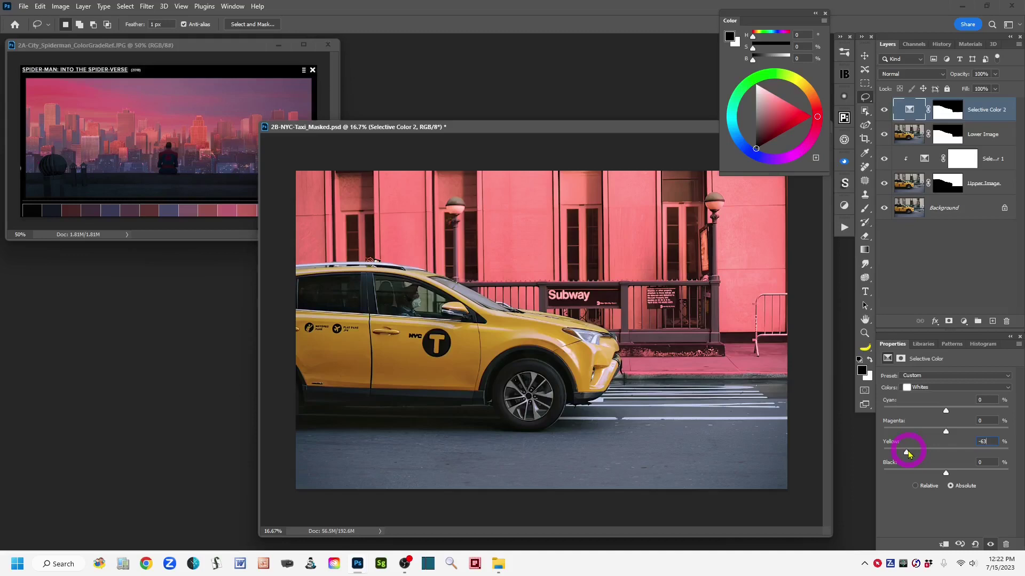
{"action": "left_click_drag", "start_coordinate": [907, 455], "coordinate": [904, 455]}
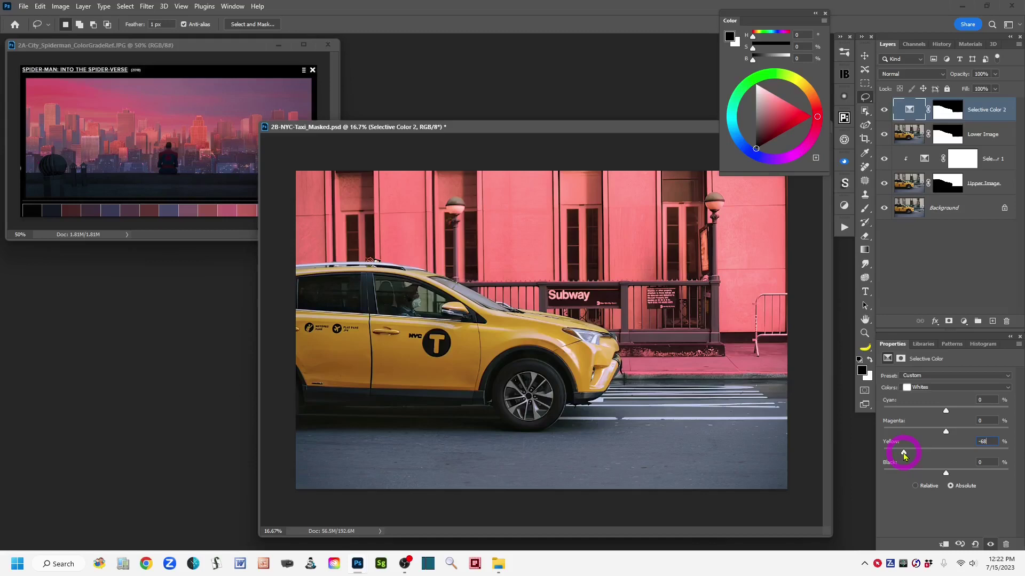
{"action": "left_click_drag", "start_coordinate": [904, 456], "coordinate": [903, 455]}
{"action": "left_click_drag", "start_coordinate": [945, 475], "coordinate": [948, 475]}
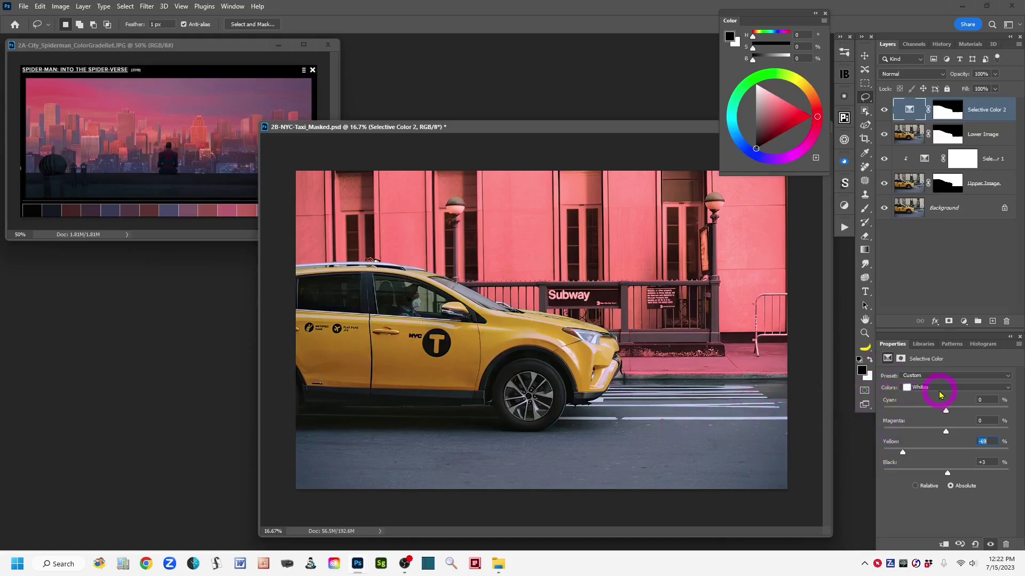
In the Selective Color 2 layer, set the Neutrals to Cyan +1%, Magenta +7%, Yellow +3% and Black +3%.
{"action": "left_click", "coordinate": [1007, 391]}
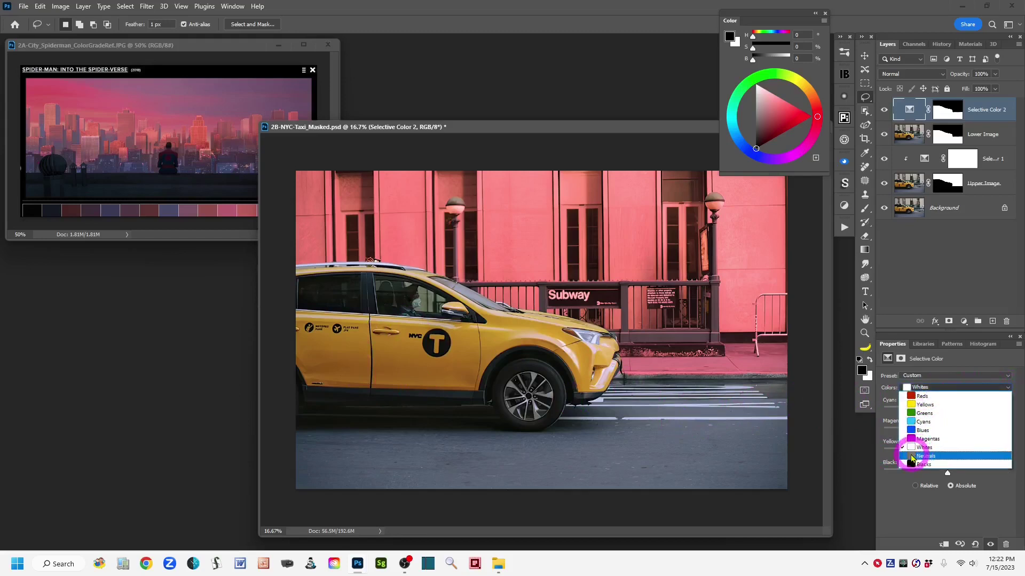
{"action": "left_click", "coordinate": [912, 458]}
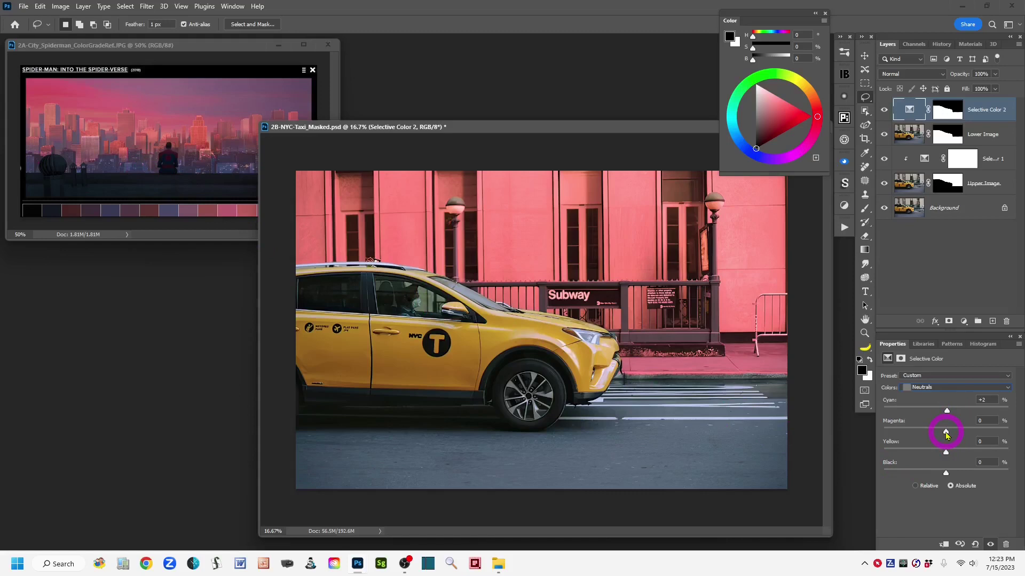
{"action": "left_click_drag", "start_coordinate": [946, 437], "coordinate": [951, 435]}
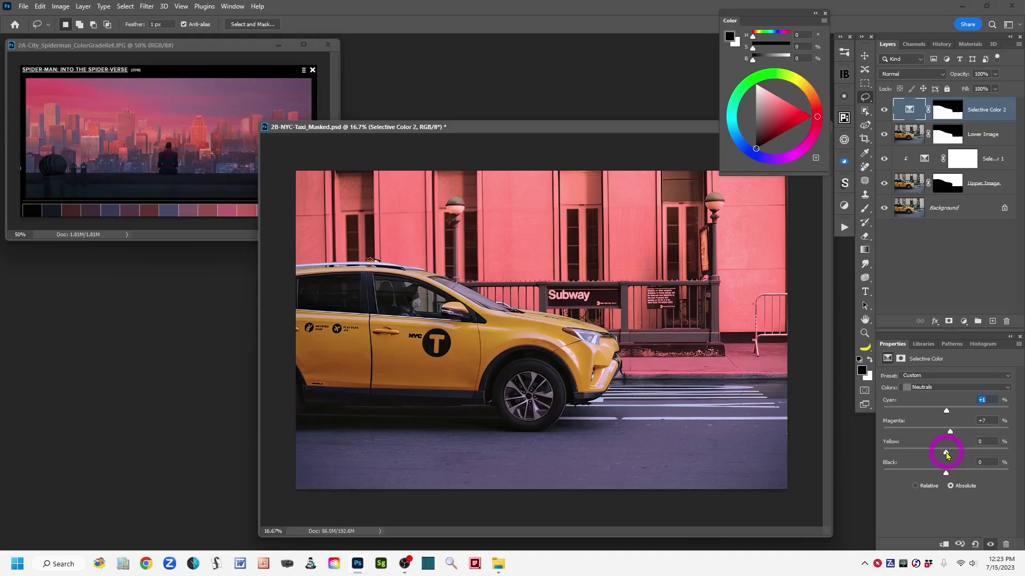
{"action": "left_click_drag", "start_coordinate": [946, 454], "coordinate": [948, 455]}
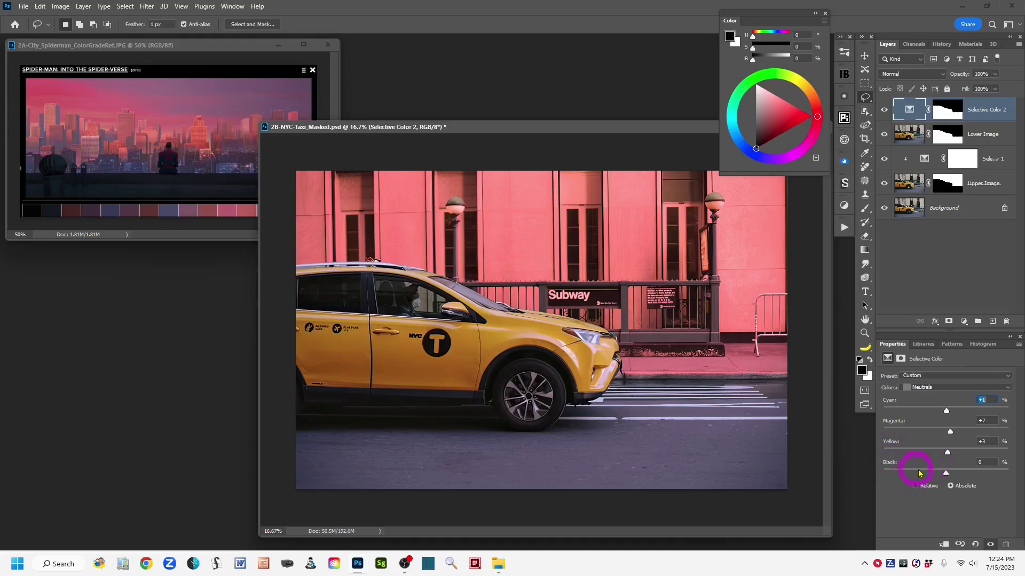
{"action": "left_click_drag", "start_coordinate": [946, 474], "coordinate": [947, 474]}
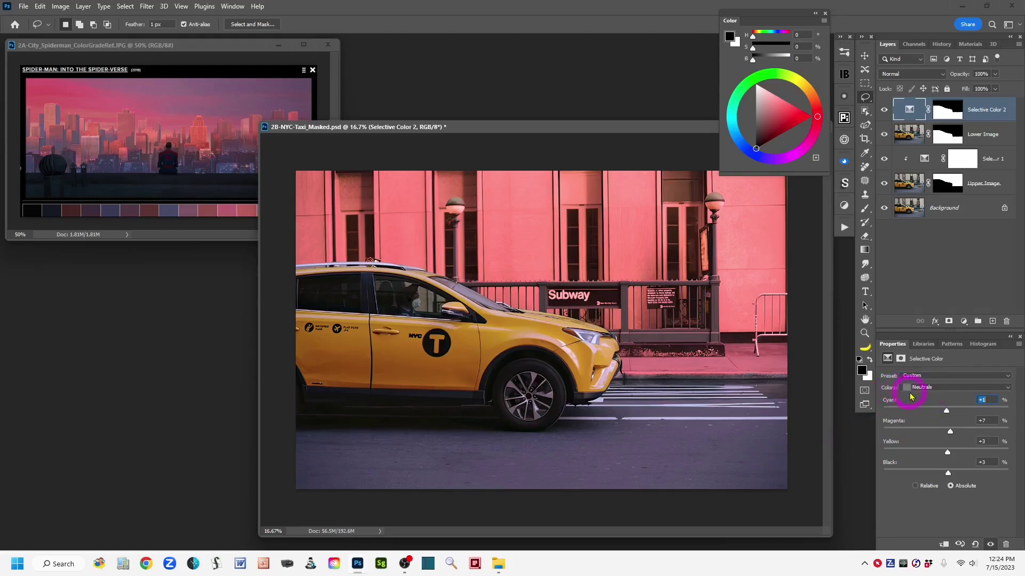
In the Selective Color 2 layer, set the Blacks to Cyan +2%, Magenta +58%, Yellow -60% and Black +70%.
{"action": "left_click", "coordinate": [1009, 388]}
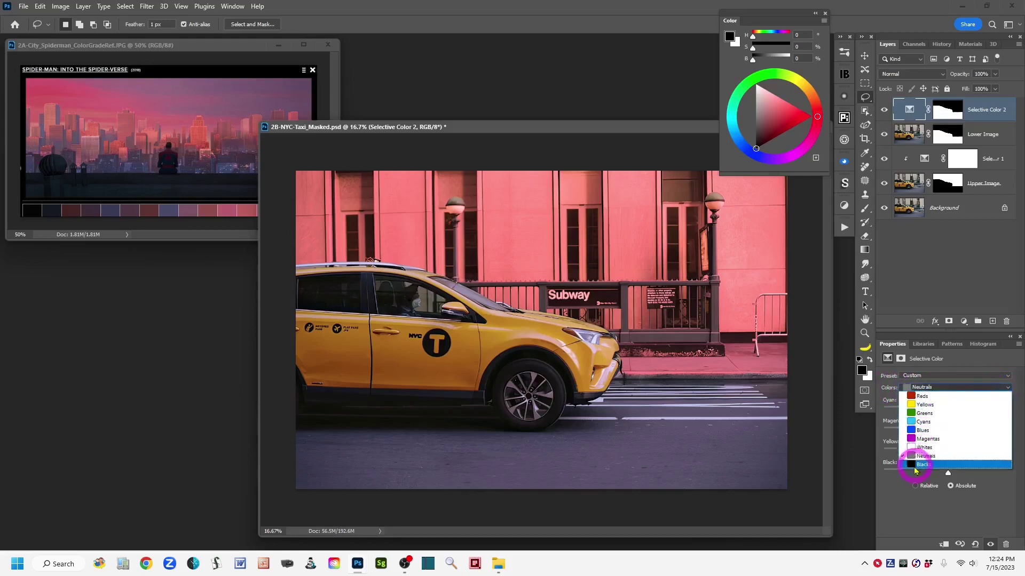
{"action": "left_click", "coordinate": [913, 464]}
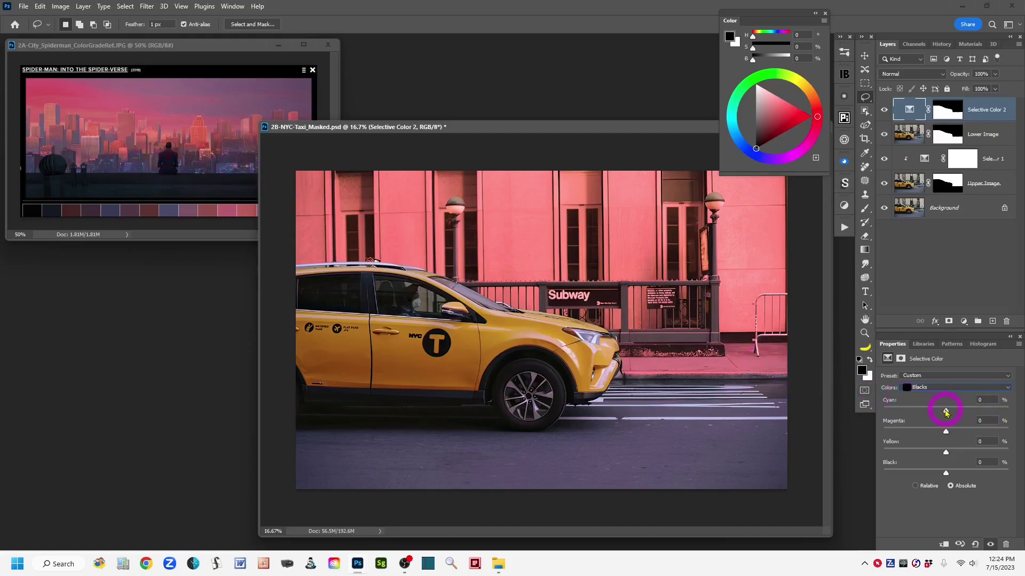
{"action": "left_click_drag", "start_coordinate": [945, 412], "coordinate": [948, 412]}
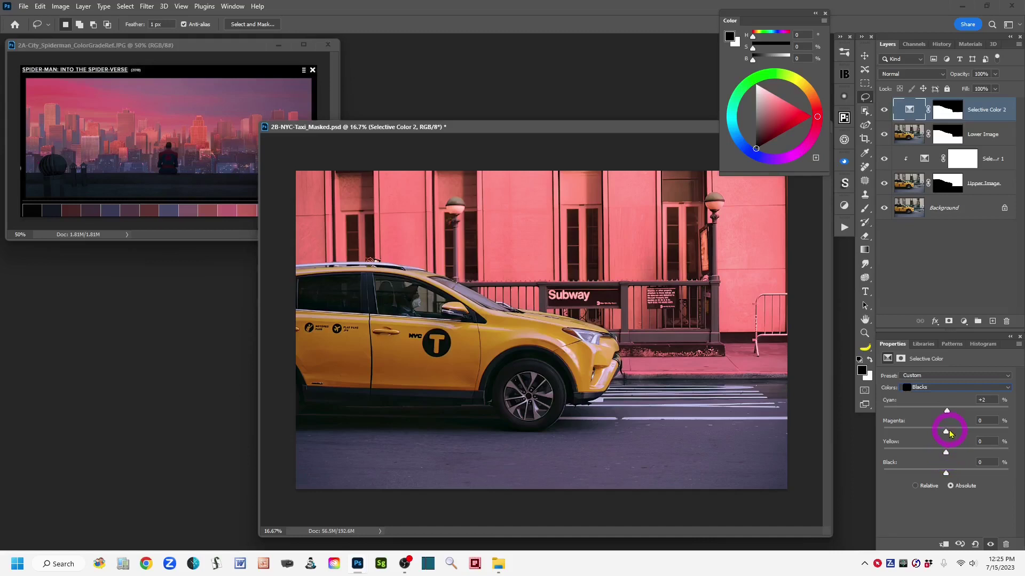
{"action": "left_click_drag", "start_coordinate": [945, 433], "coordinate": [973, 437]}
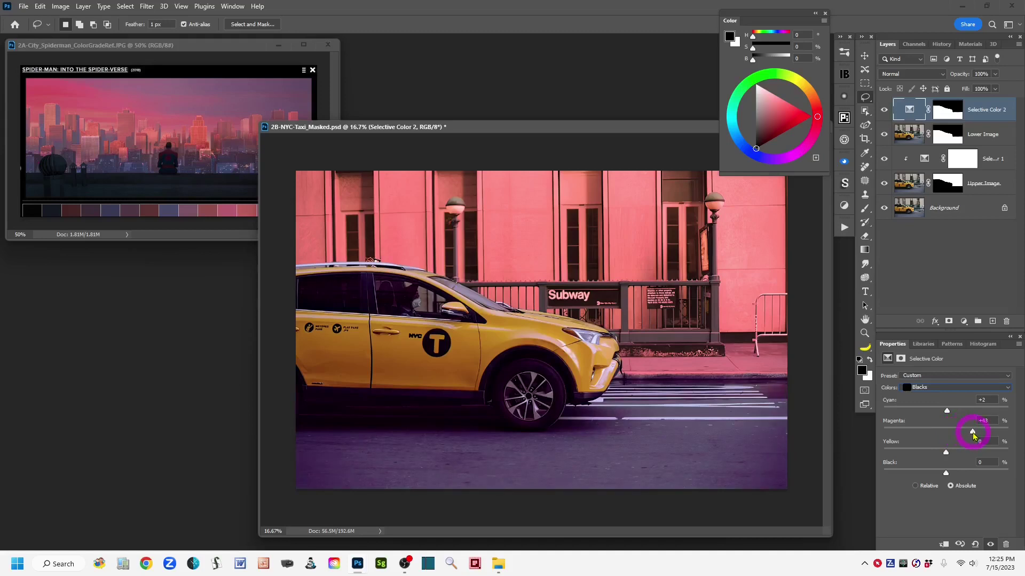
{"action": "left_click_drag", "start_coordinate": [973, 436], "coordinate": [982, 433]}
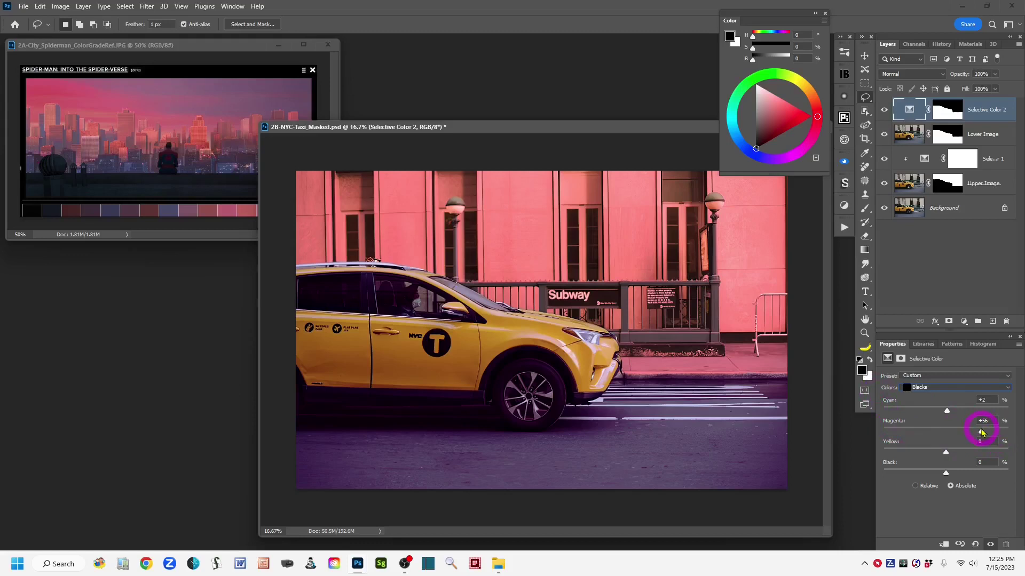
{"action": "left_click_drag", "start_coordinate": [981, 433], "coordinate": [982, 434]}
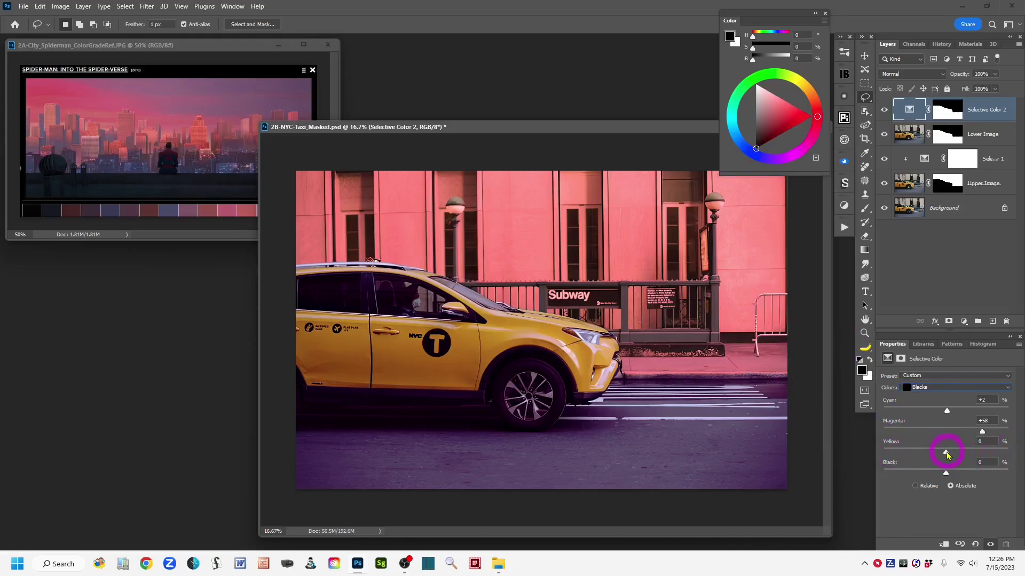
{"action": "left_click_drag", "start_coordinate": [946, 454], "coordinate": [918, 455]}
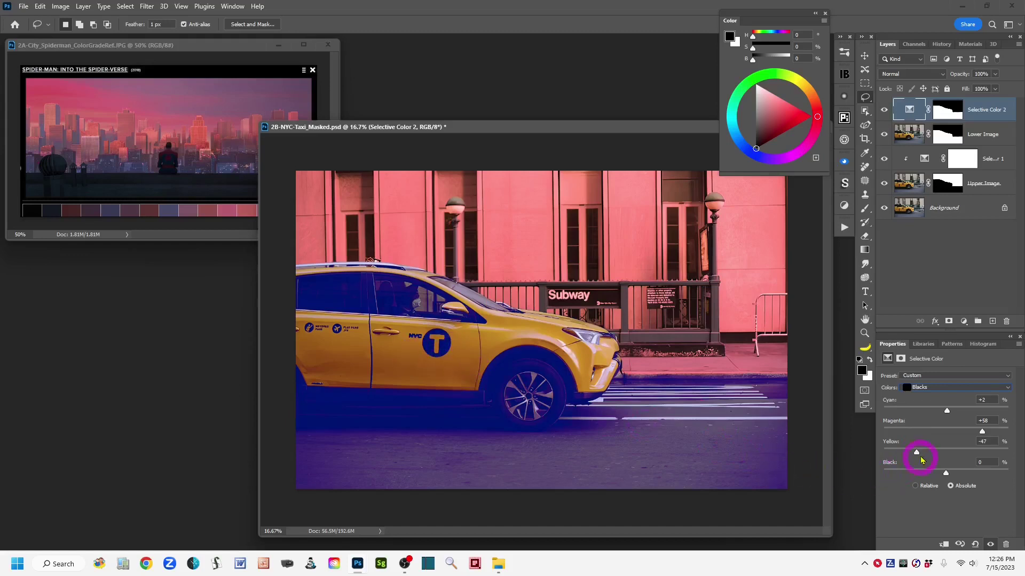
{"action": "left_click_drag", "start_coordinate": [918, 455], "coordinate": [911, 454]}
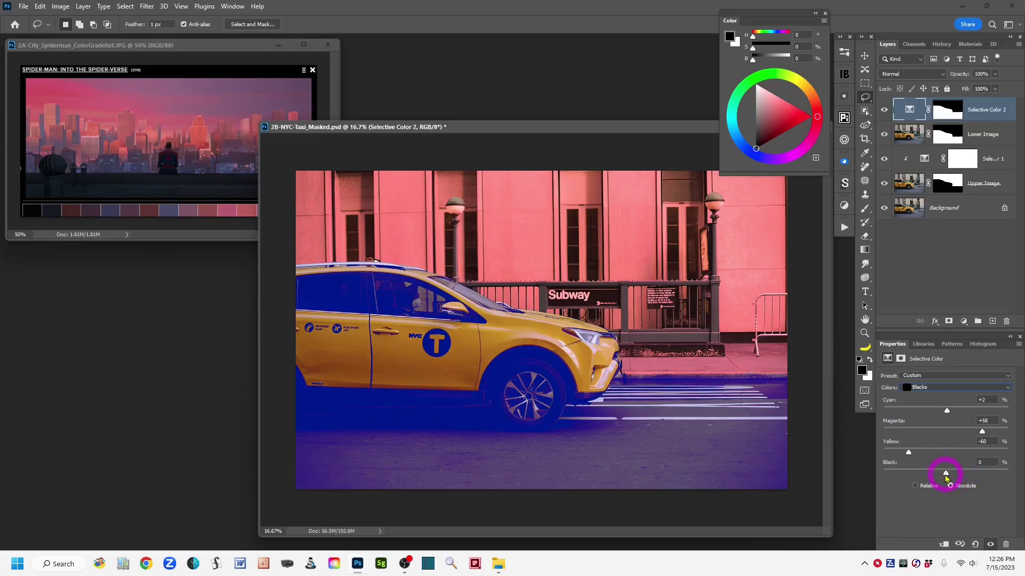
{"action": "left_click_drag", "start_coordinate": [947, 476], "coordinate": [990, 476]}
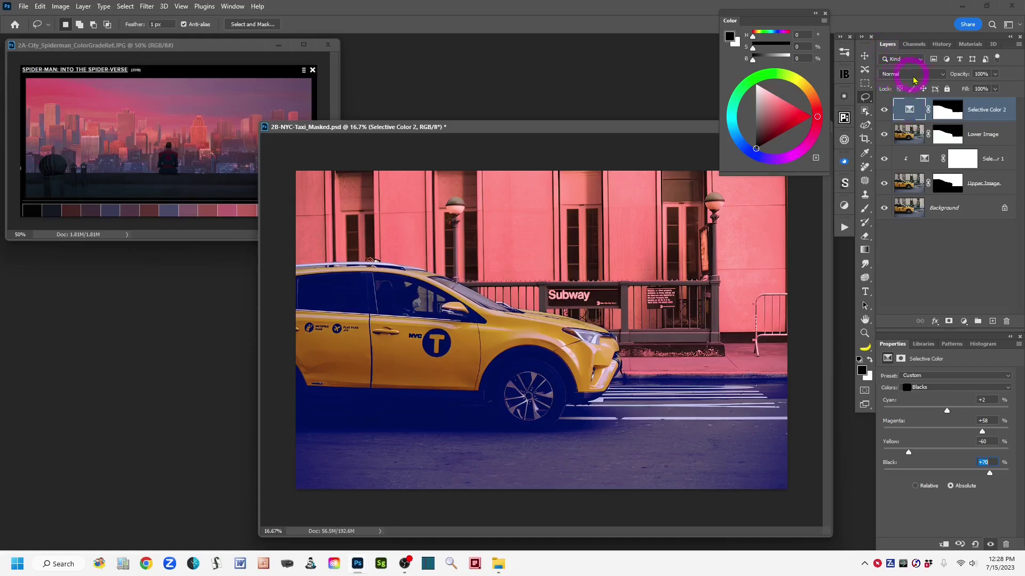
Set the Selective Color 2 layer's blend mode to Overlay and its opacity to 70%.
{"action": "left_click", "coordinate": [942, 76]}
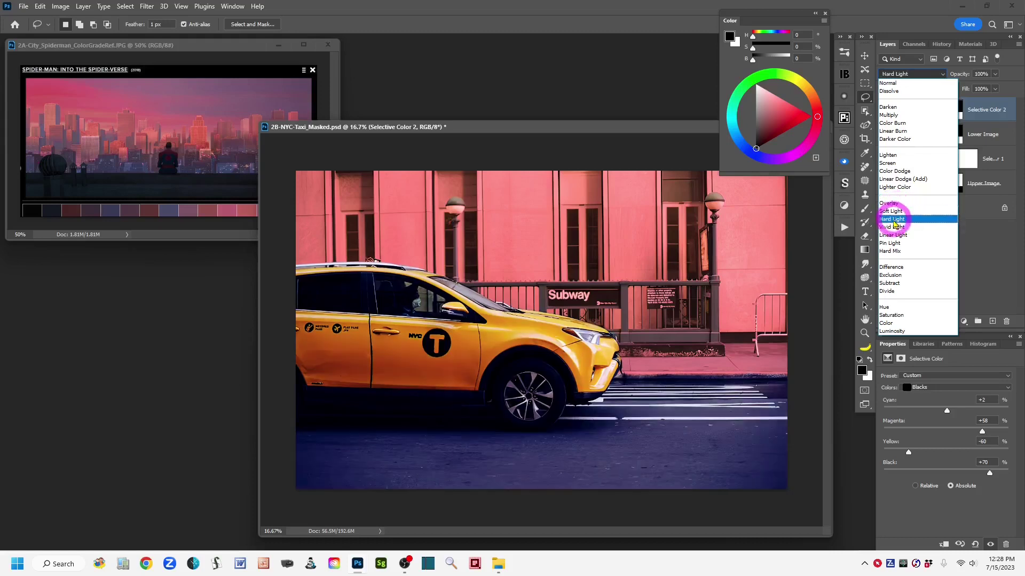
{"action": "left_click", "coordinate": [889, 204]}
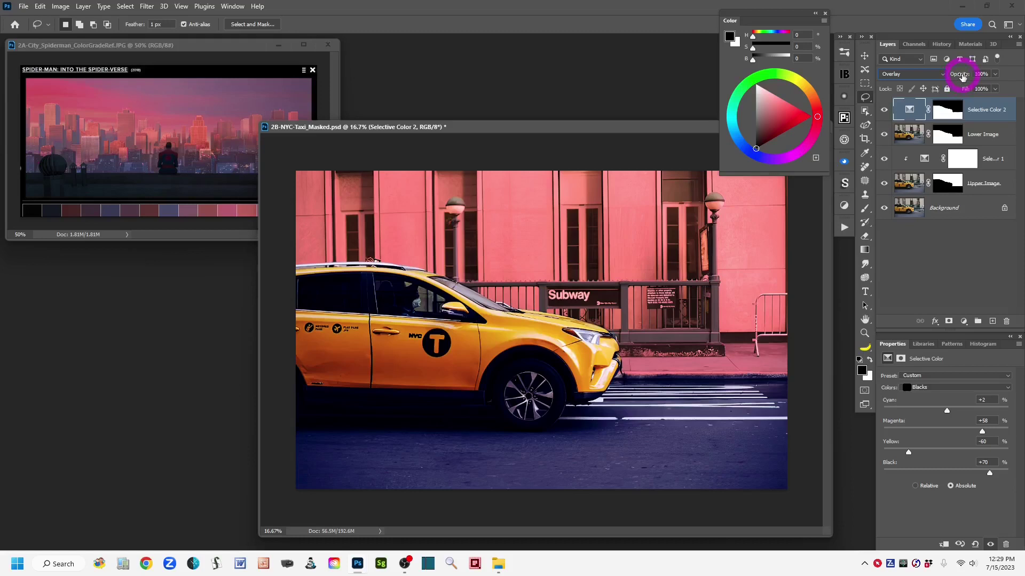
{"action": "left_click_drag", "start_coordinate": [962, 77], "coordinate": [956, 78]}
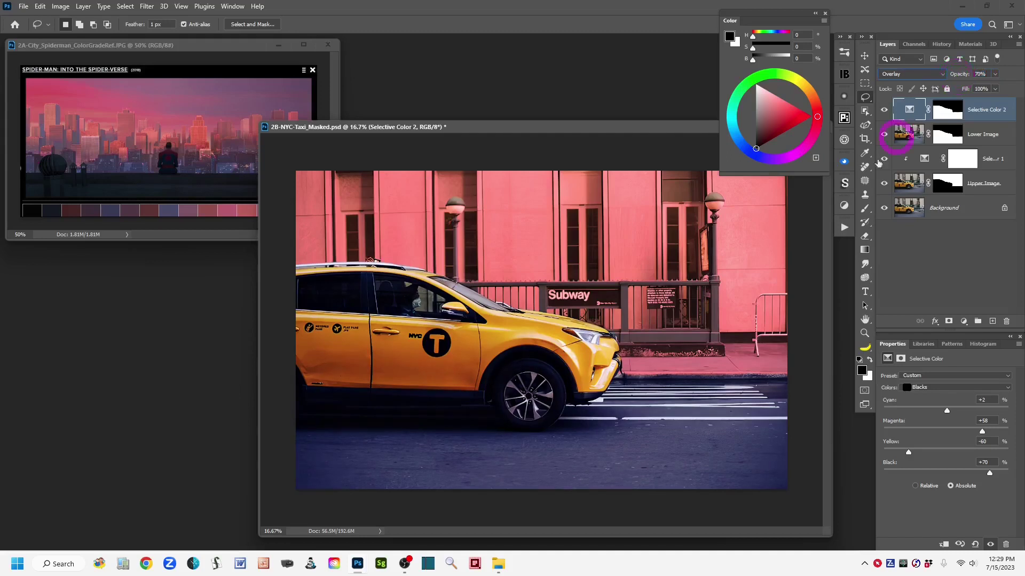
{"action": "left_click", "coordinate": [995, 74]}
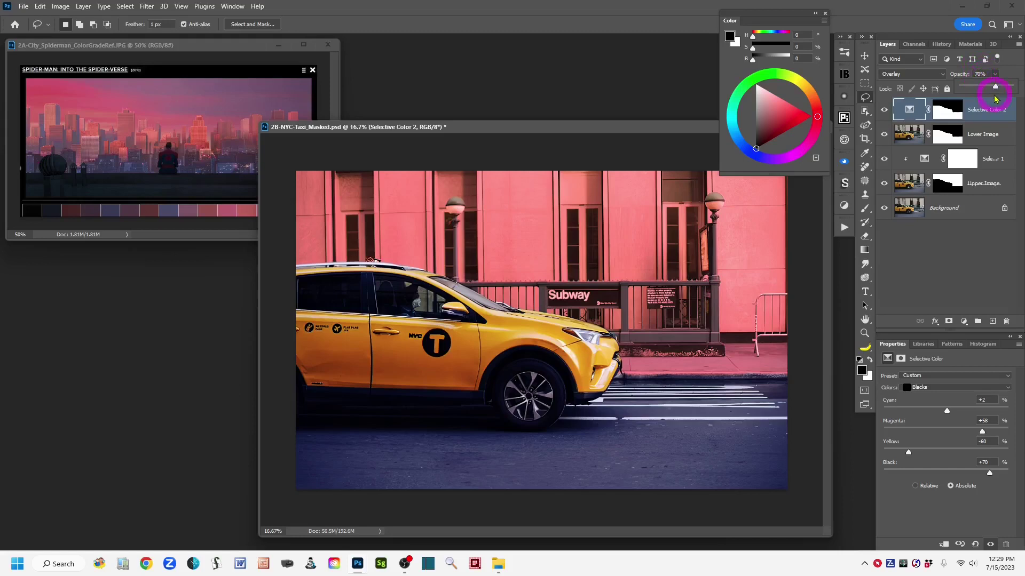
{"action": "left_click", "coordinate": [961, 80]}
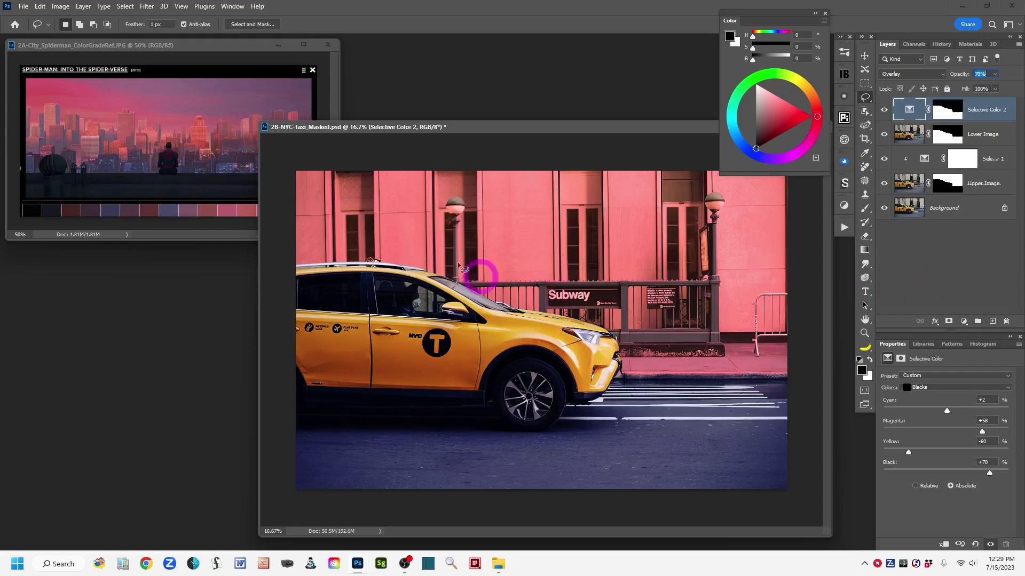
{"action": "left_click", "coordinate": [213, 47]}
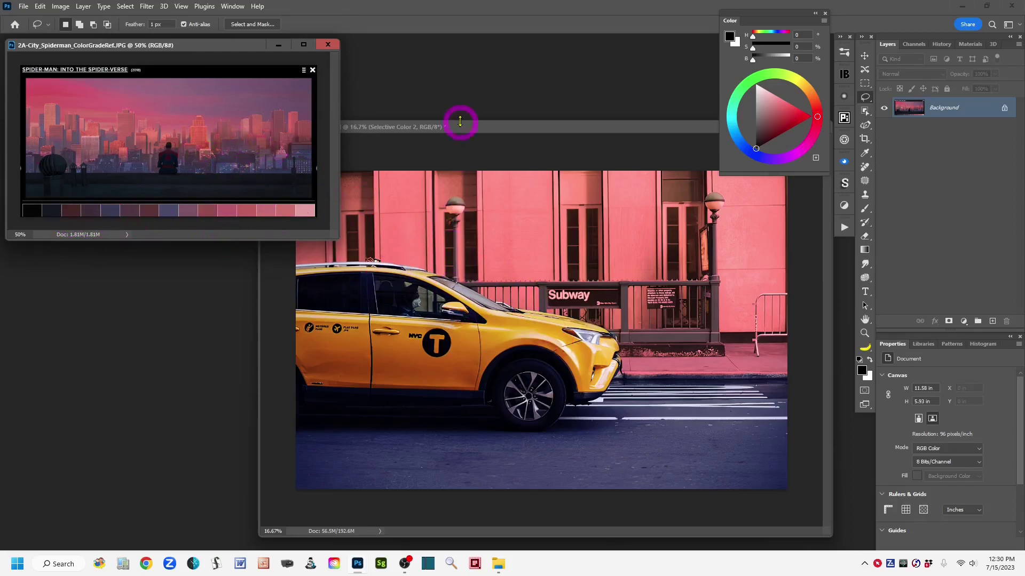
{"action": "left_click", "coordinate": [519, 128]}
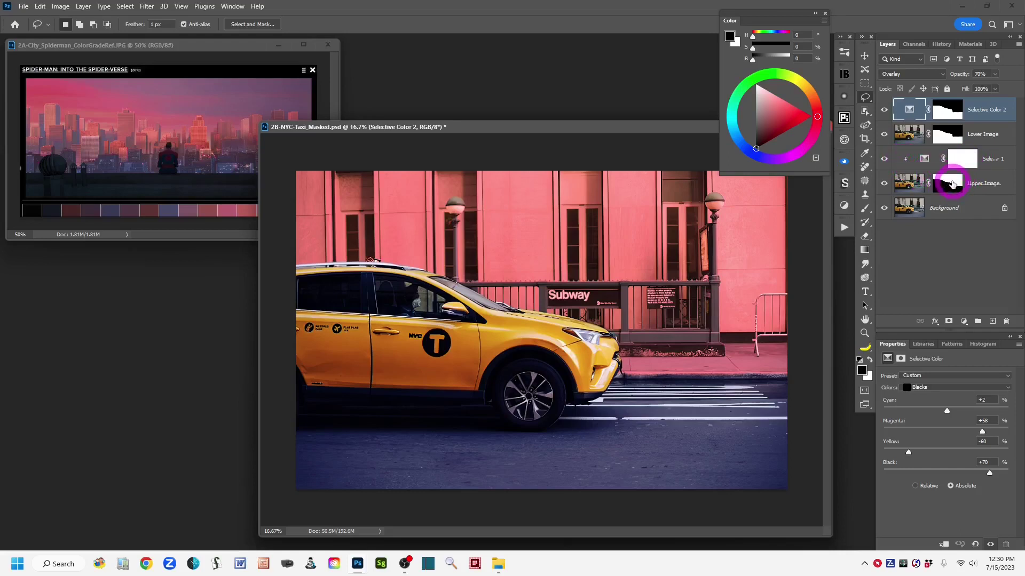
{"action": "left_click_drag", "start_coordinate": [953, 183], "coordinate": [953, 137]}
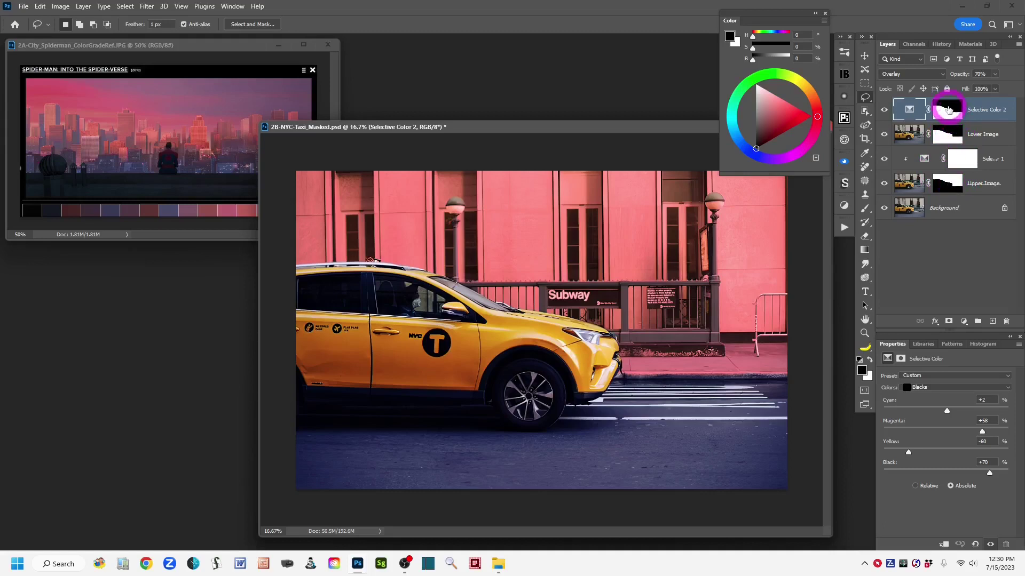
{"action": "left_click_drag", "start_coordinate": [948, 109], "coordinate": [948, 109]}
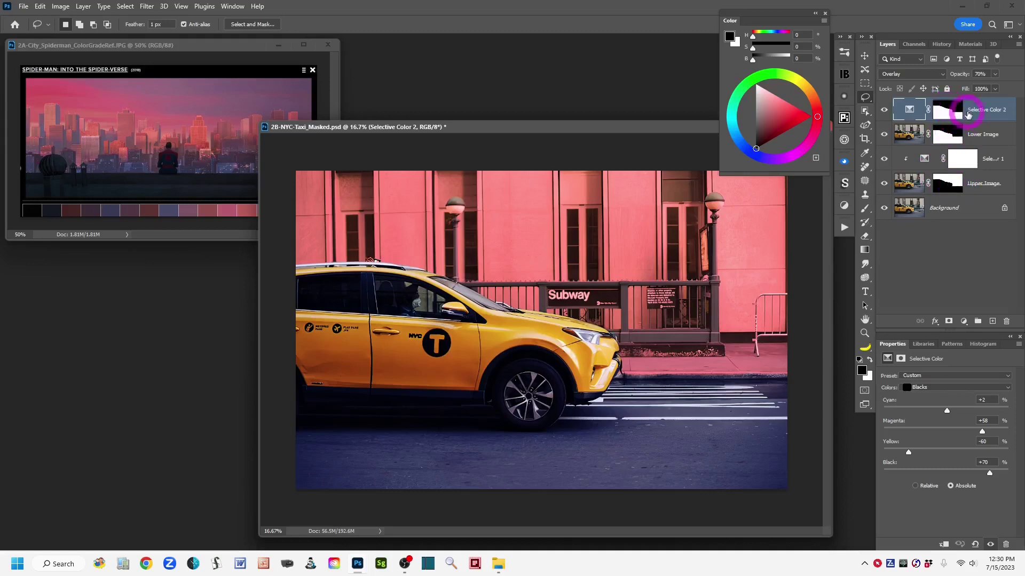
{"action": "left_click", "coordinate": [909, 110]}
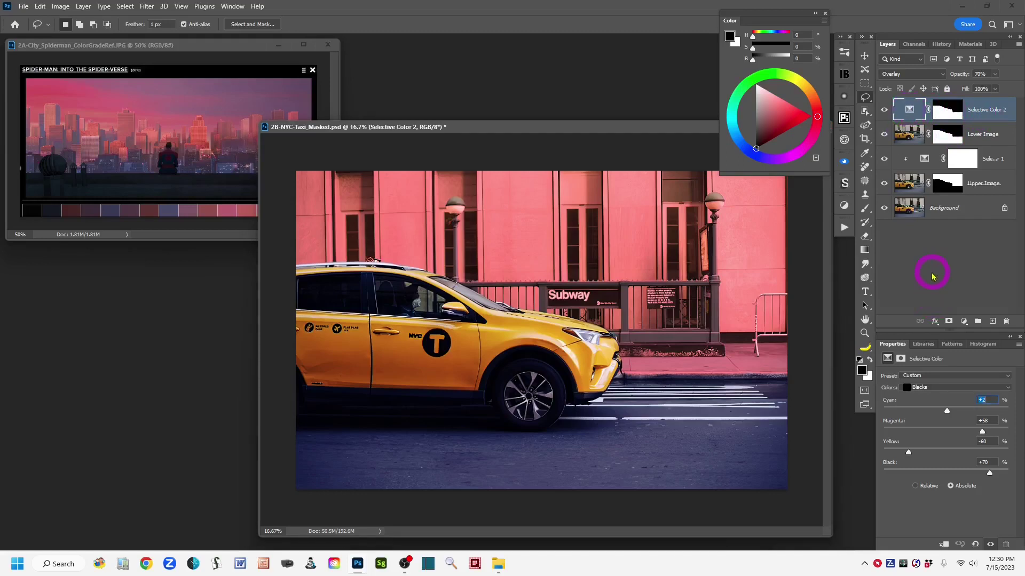
Close the Color panel and reposition the taxi photo window beside the Spider-Verse reference image.
{"action": "left_click_drag", "start_coordinate": [613, 127], "coordinate": [592, 130]}
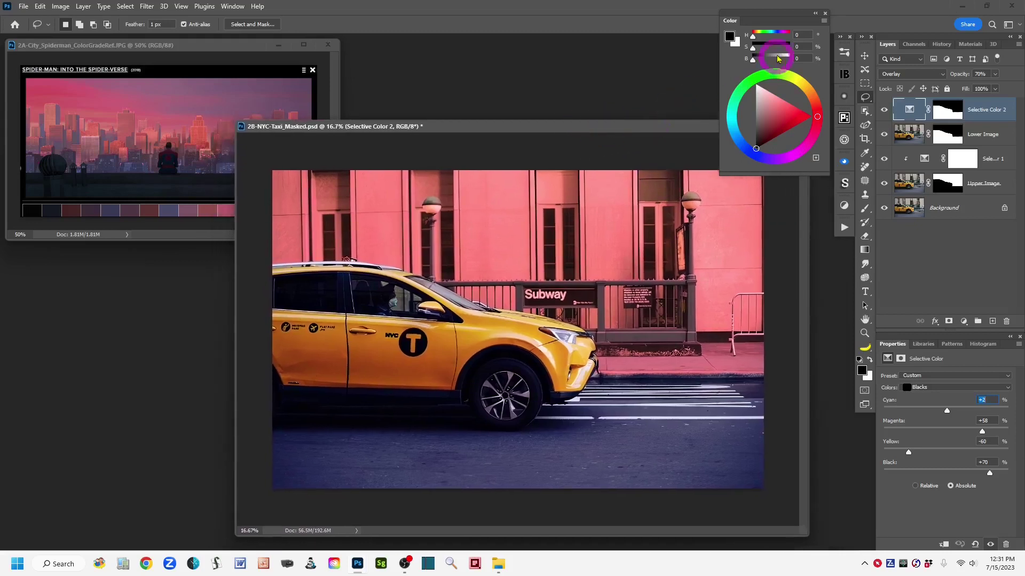
{"action": "left_click", "coordinate": [826, 15]}
{"action": "mouse_move", "coordinate": [680, 126]}
{"action": "left_mouse_down"}
{"action": "mouse_move", "coordinate": [709, 111]}
{"action": "mouse_move", "coordinate": [692, 116]}
{"action": "left_mouse_up"}
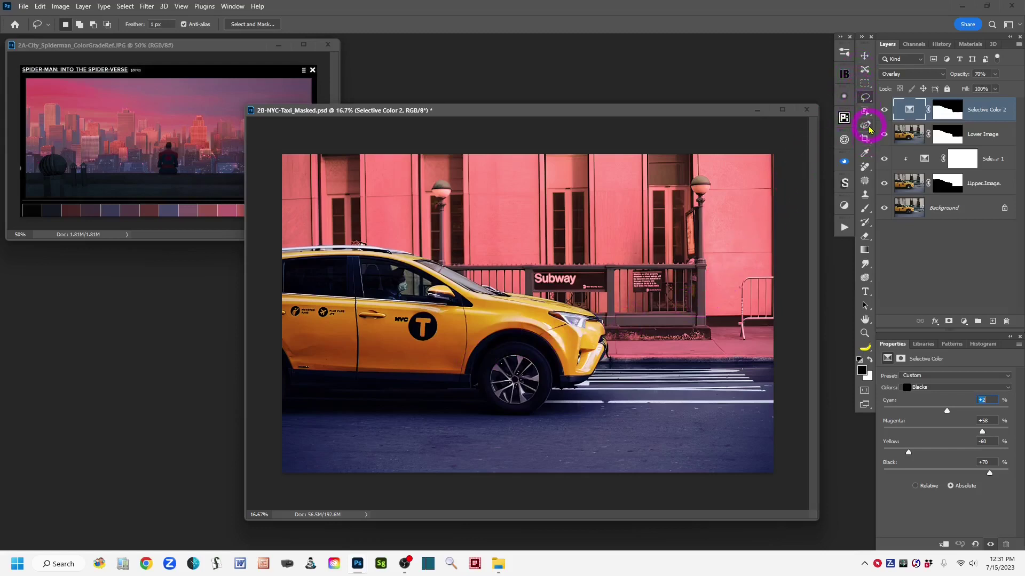
Sample the muted blue-purple swatch from the Spider-Verse reference palette as the foreground color, and return to the Lasso tool.
{"action": "left_click", "coordinate": [865, 153]}
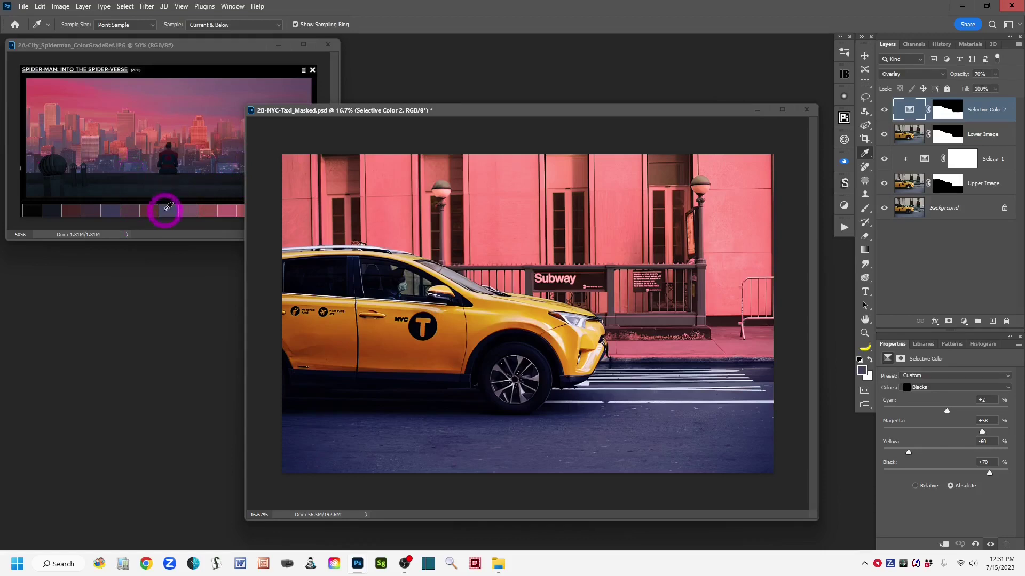
{"action": "mouse_move", "coordinate": [165, 209]}
{"action": "left_mouse_down"}
{"action": "mouse_move", "coordinate": [206, 243]}
{"action": "mouse_move", "coordinate": [137, 112]}
{"action": "mouse_move", "coordinate": [178, 131]}
{"action": "mouse_move", "coordinate": [156, 197]}
{"action": "mouse_move", "coordinate": [183, 213]}
{"action": "mouse_move", "coordinate": [170, 209]}
{"action": "mouse_move", "coordinate": [179, 185]}
{"action": "mouse_move", "coordinate": [141, 154]}
{"action": "mouse_move", "coordinate": [37, 209]}
{"action": "mouse_move", "coordinate": [174, 216]}
{"action": "mouse_move", "coordinate": [177, 101]}
{"action": "mouse_move", "coordinate": [626, 293]}
{"action": "mouse_move", "coordinate": [838, 357]}
{"action": "mouse_move", "coordinate": [849, 260]}
{"action": "mouse_move", "coordinate": [622, 261]}
{"action": "mouse_move", "coordinate": [854, 407]}
{"action": "mouse_move", "coordinate": [867, 380]}
{"action": "mouse_move", "coordinate": [857, 366]}
{"action": "mouse_move", "coordinate": [866, 375]}
{"action": "mouse_move", "coordinate": [861, 228]}
{"action": "left_mouse_up"}
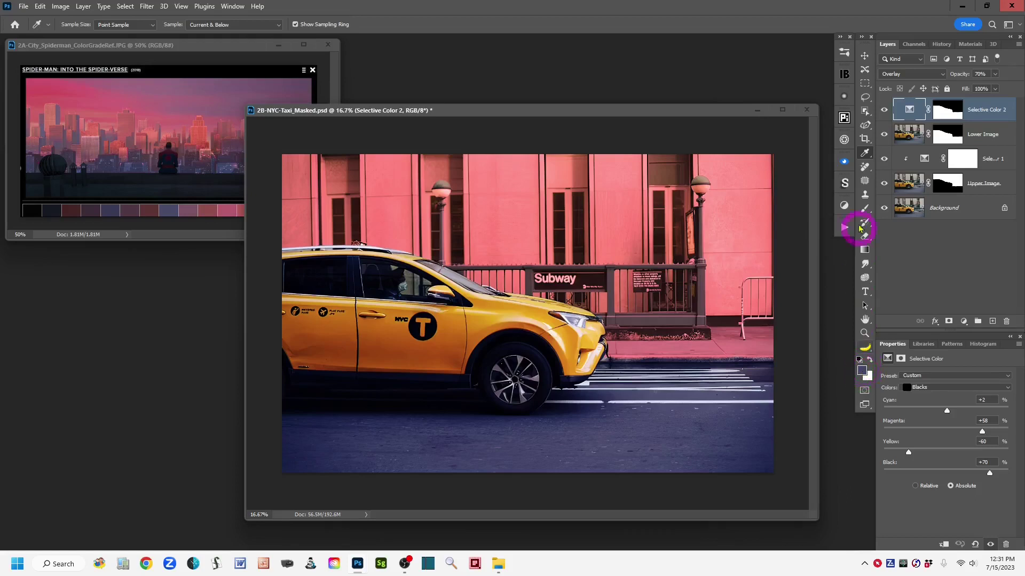
{"action": "mouse_move", "coordinate": [866, 185]}
{"action": "left_mouse_down"}
{"action": "mouse_move", "coordinate": [866, 376]}
{"action": "mouse_move", "coordinate": [858, 357]}
{"action": "mouse_move", "coordinate": [911, 249]}
{"action": "mouse_move", "coordinate": [883, 140]}
{"action": "left_mouse_up"}
{"action": "left_click", "coordinate": [864, 99]}
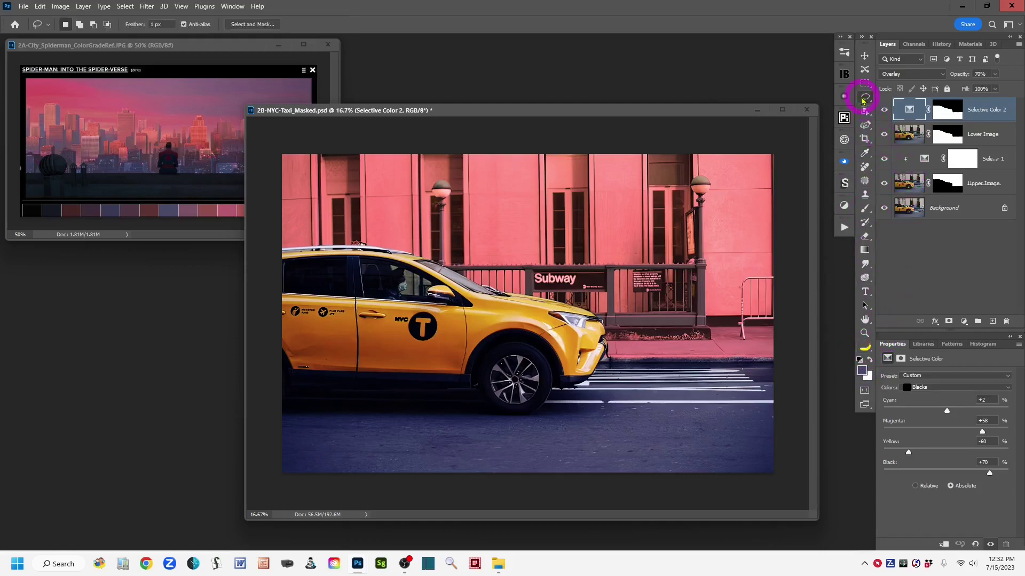
Add a Solid Color fill layer above Selective Color 2 using the sampled color #49486a.
{"action": "left_click", "coordinate": [964, 322]}
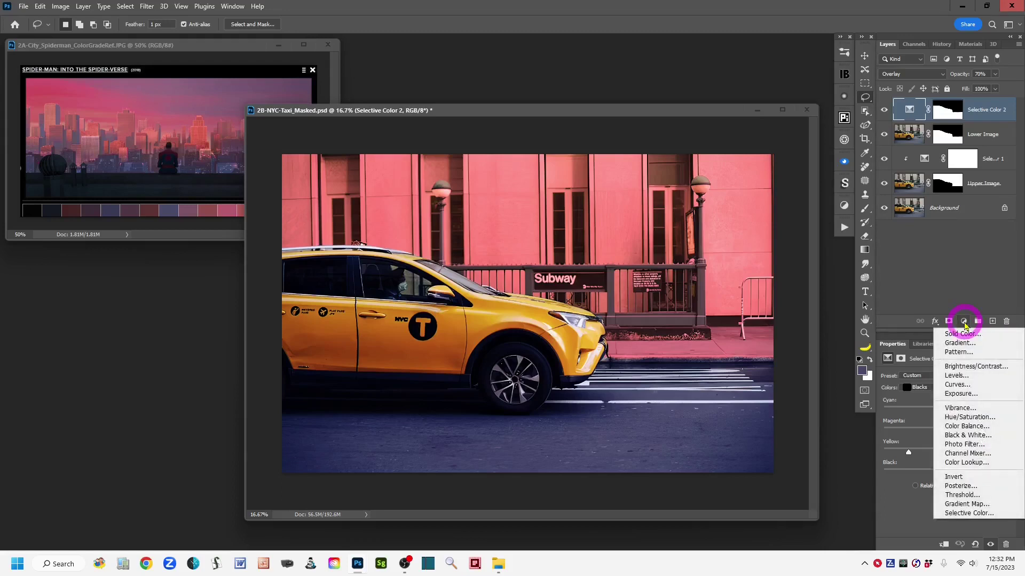
{"action": "left_click", "coordinate": [1002, 335]}
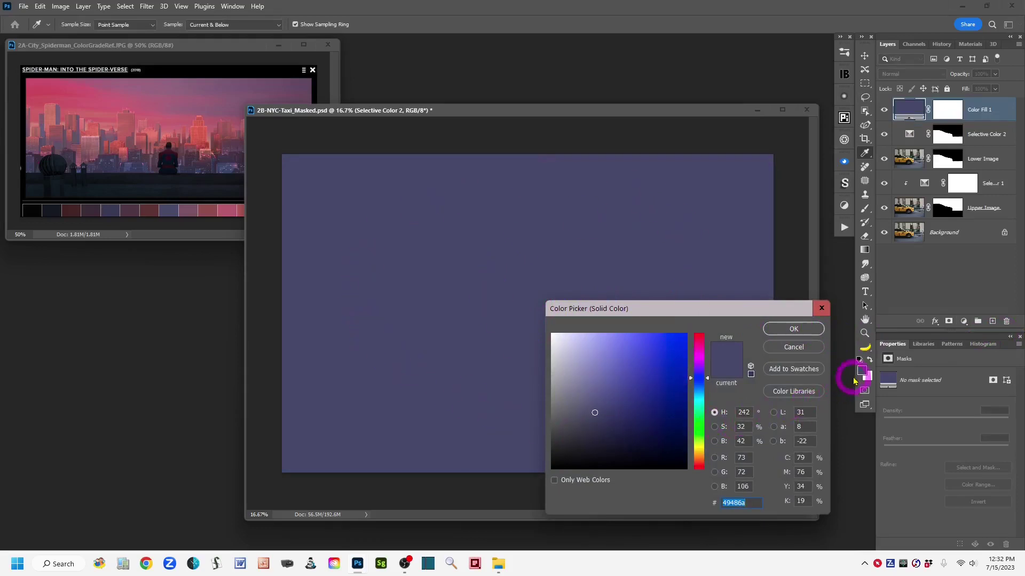
{"action": "left_click", "coordinate": [793, 329]}
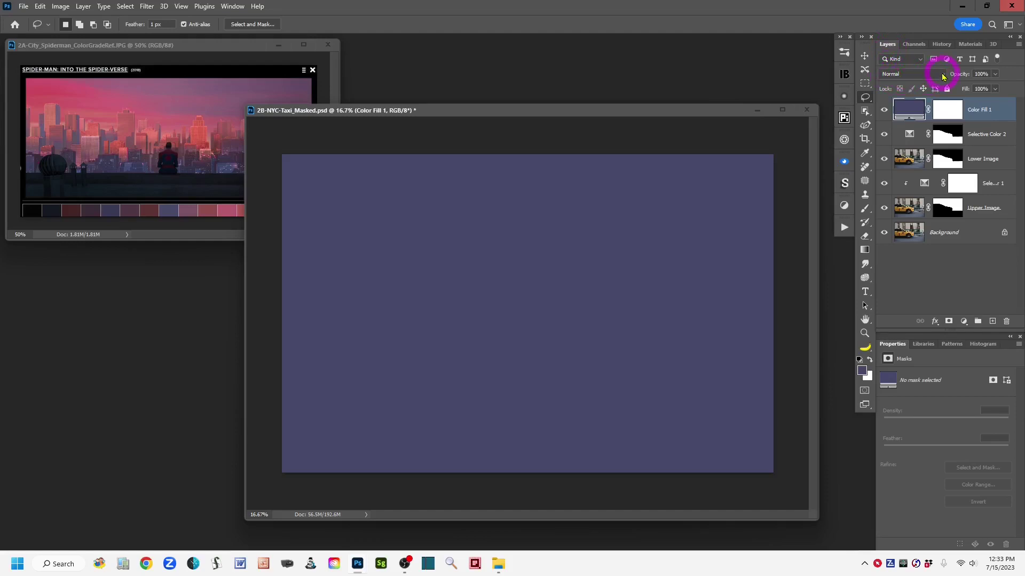
Set the Solid Color fill layer's blend mode to Soft Light and reduce its opacity to 62%.
{"action": "left_click", "coordinate": [942, 77]}
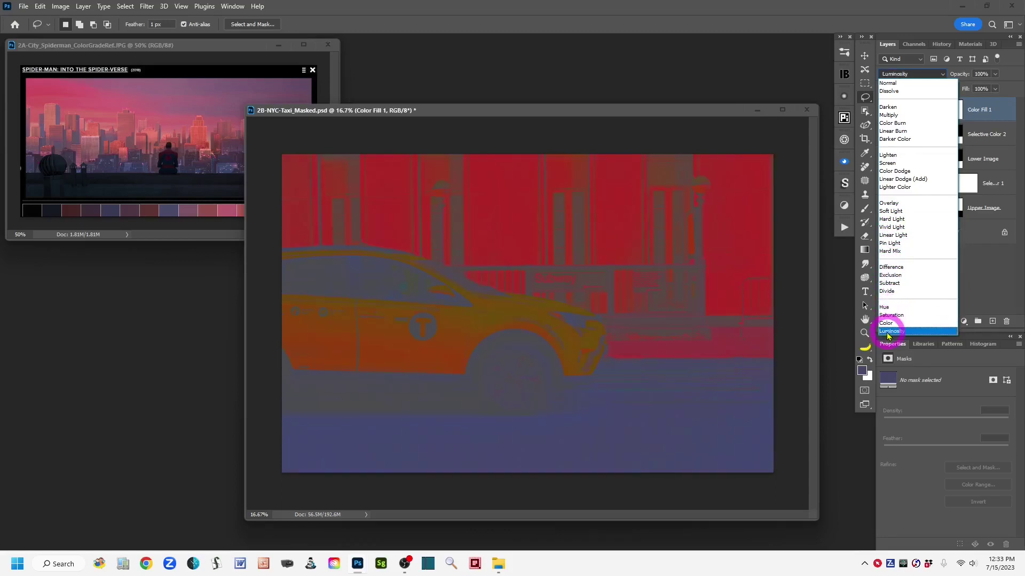
{"action": "left_click", "coordinate": [891, 212]}
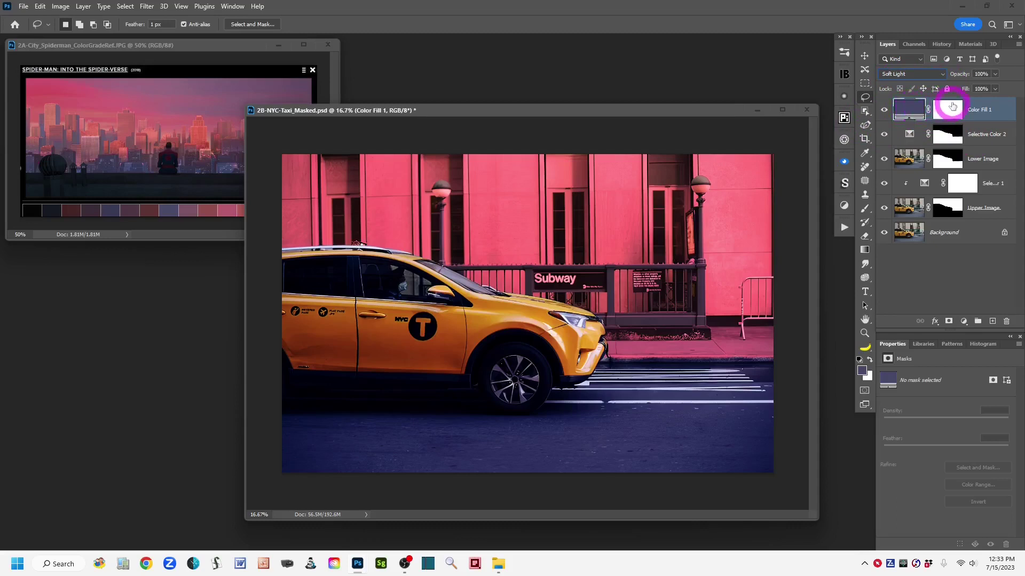
{"action": "left_click_drag", "start_coordinate": [959, 78], "coordinate": [947, 78]}
{"action": "left_click_drag", "start_coordinate": [961, 75], "coordinate": [941, 81]}
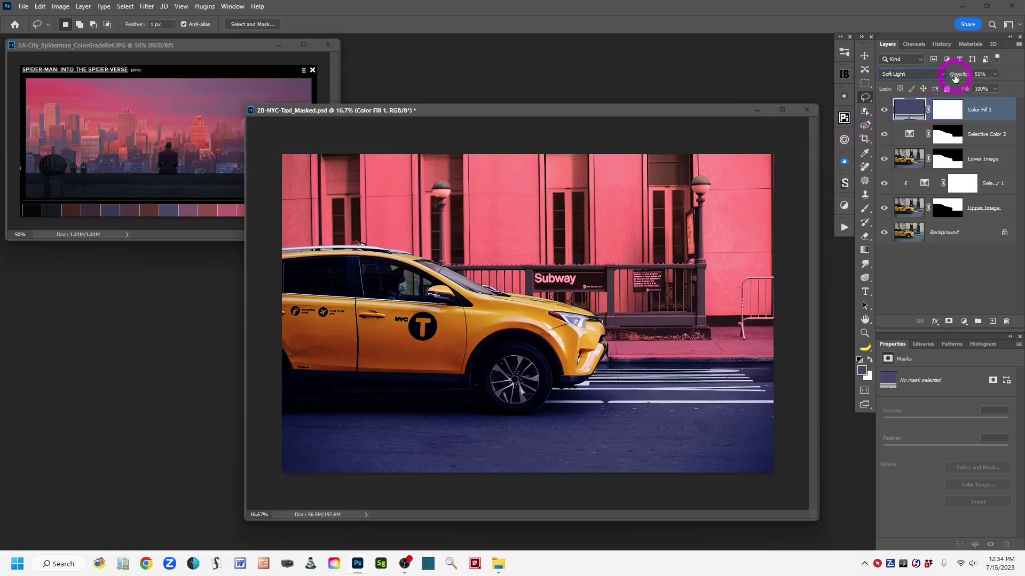
{"action": "left_click_drag", "start_coordinate": [957, 77], "coordinate": [952, 78]}
{"action": "left_click_drag", "start_coordinate": [952, 78], "coordinate": [962, 78]}
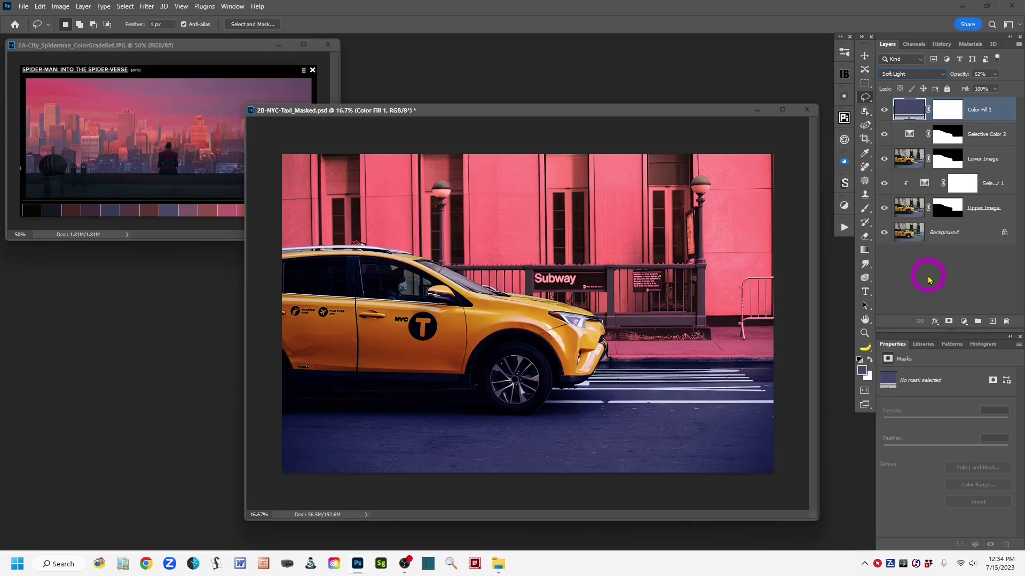
{"action": "left_click", "coordinate": [964, 321]}
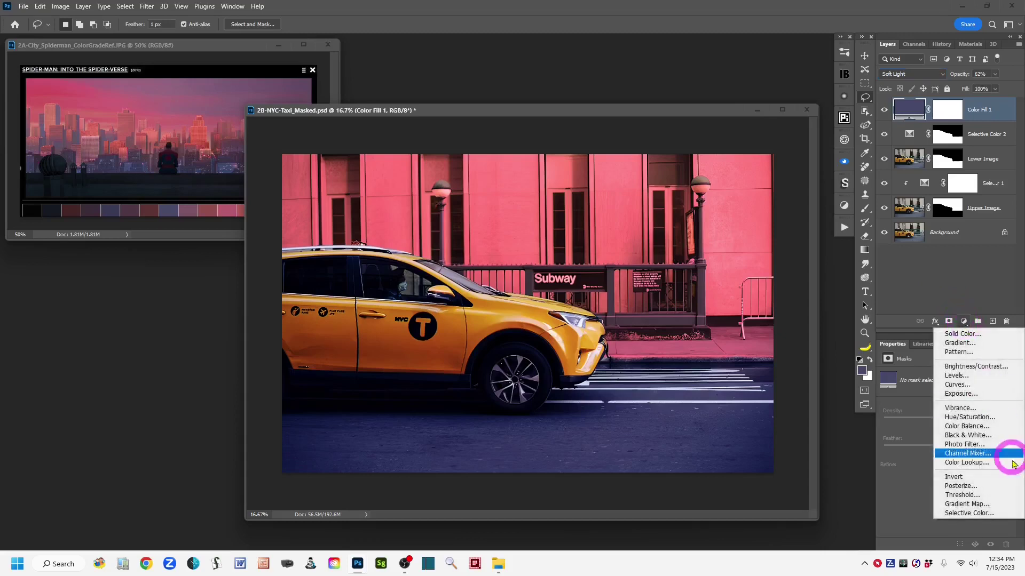
{"action": "left_click", "coordinate": [949, 282]}
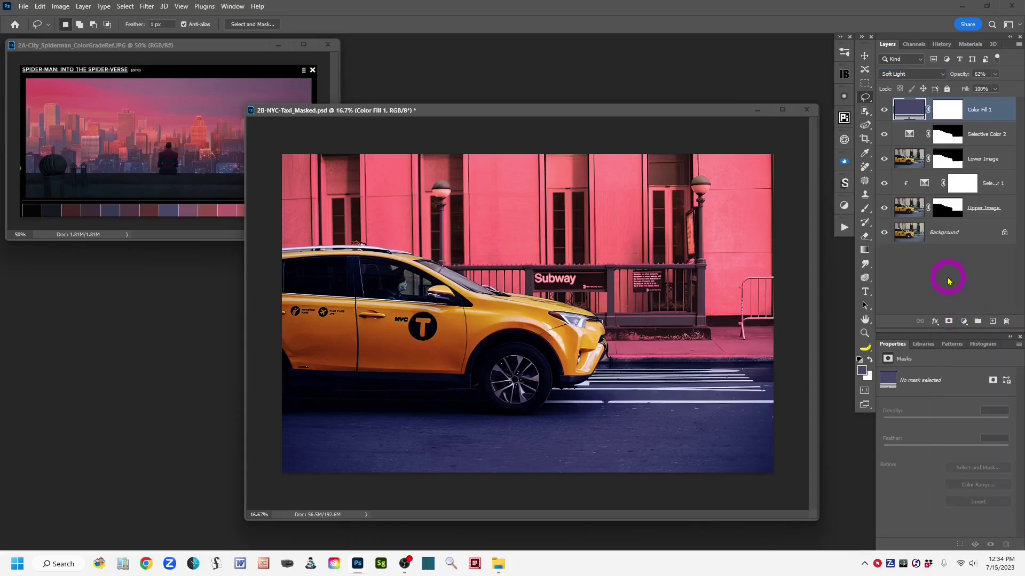